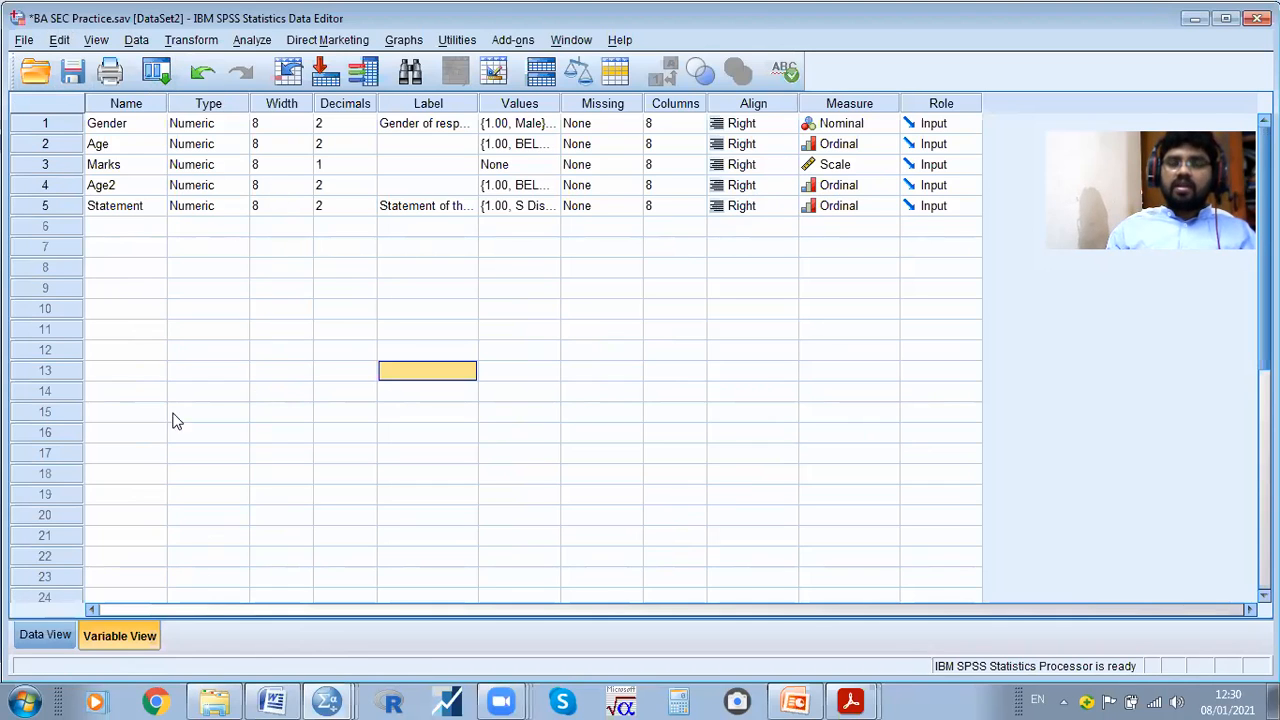
Save the dataset, and save it again as BA SEC Practice.sav in the BA Eco folder, replacing the existing file
click(24, 41)
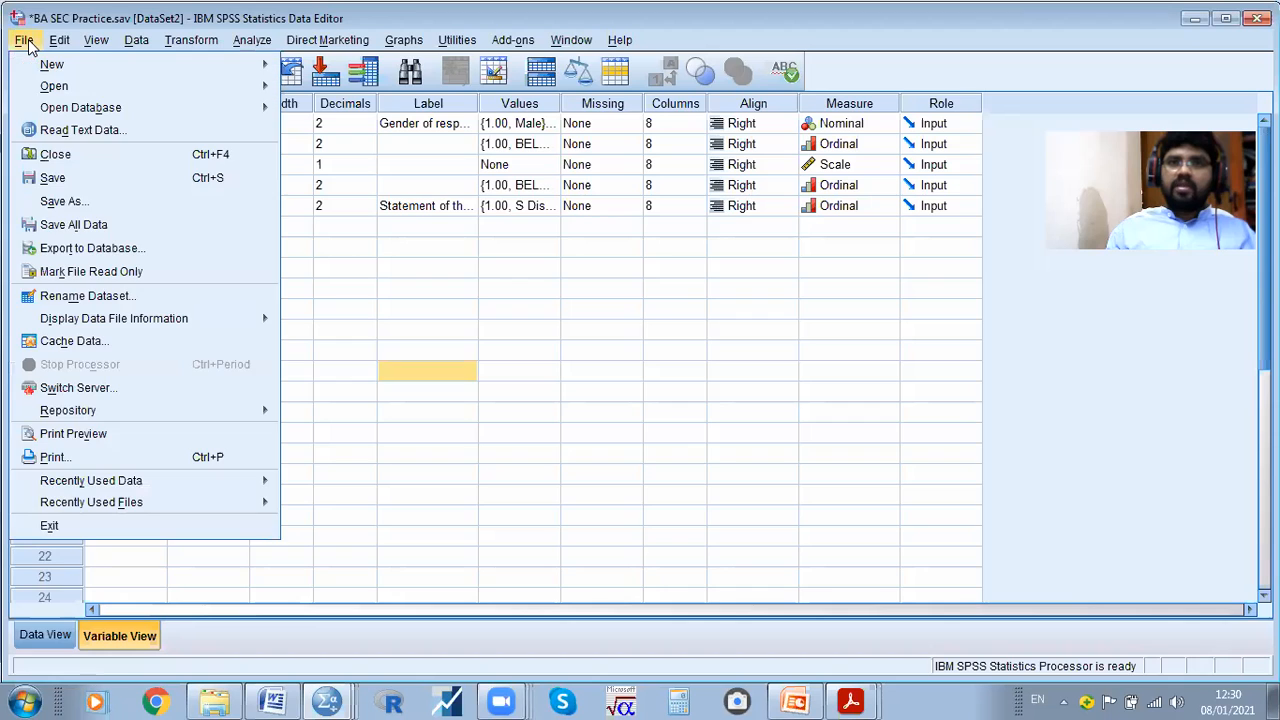
click(73, 179)
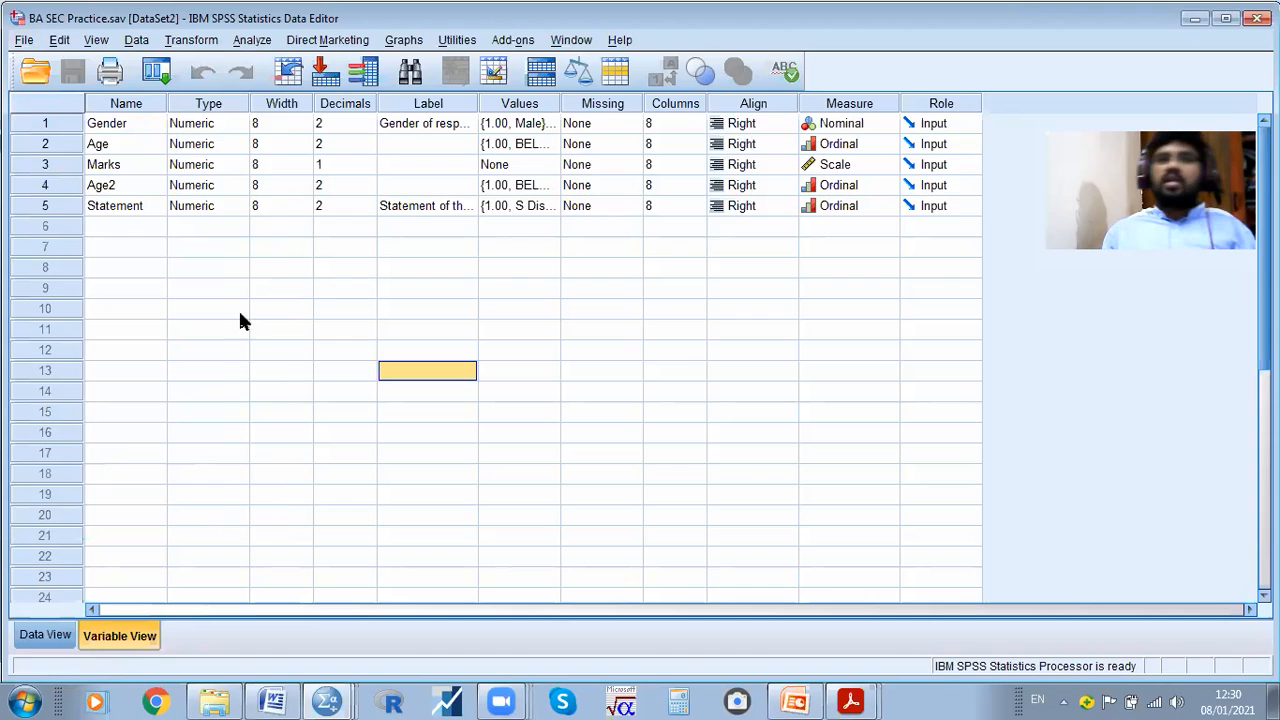
click(23, 40)
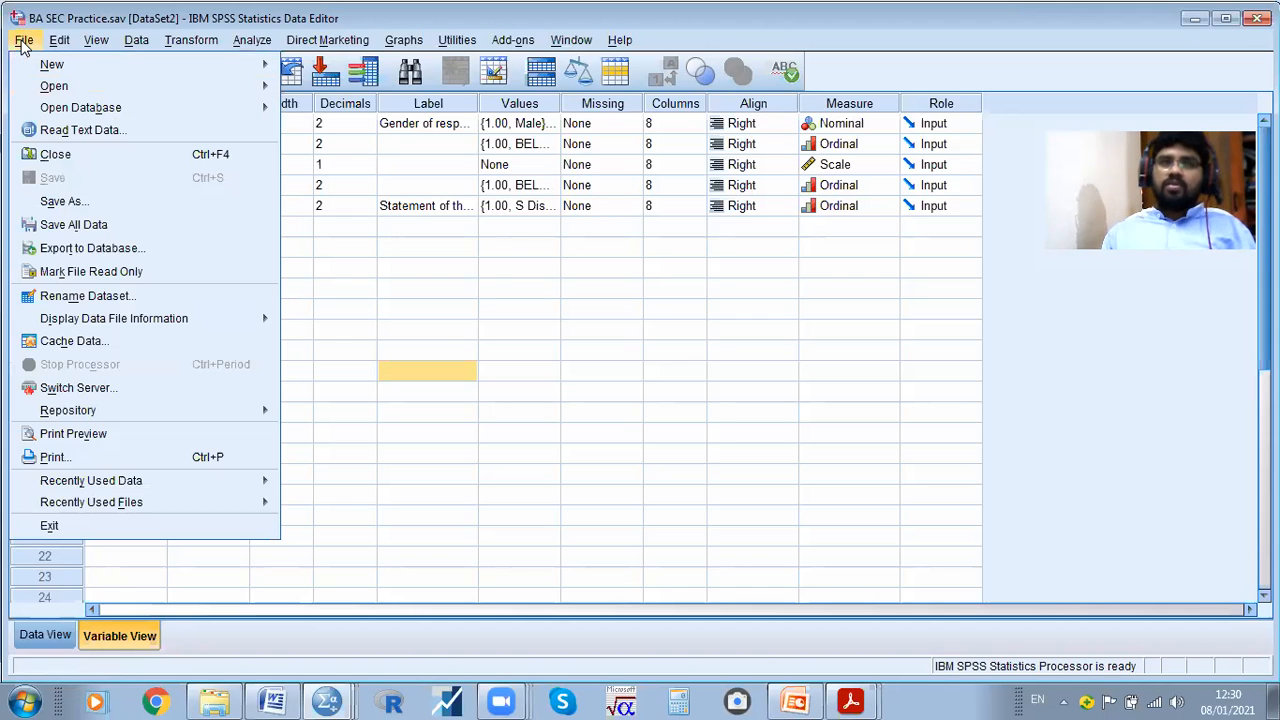
click(62, 201)
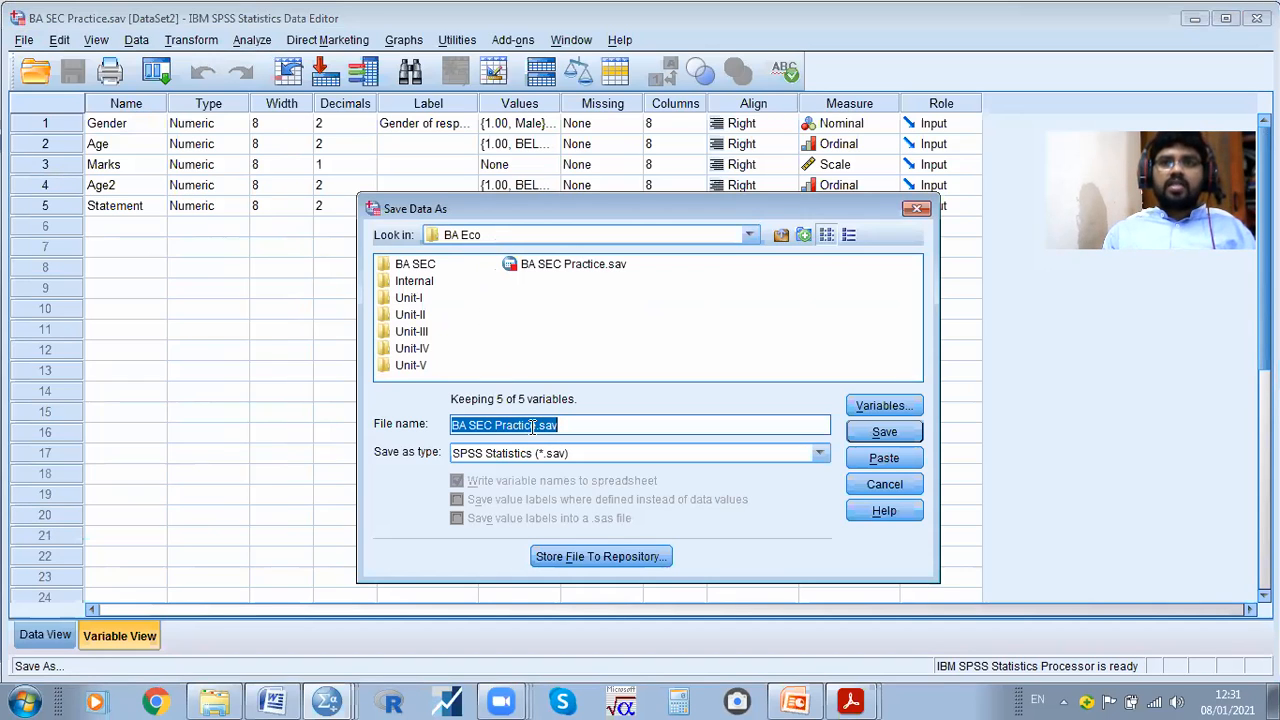
click(577, 424)
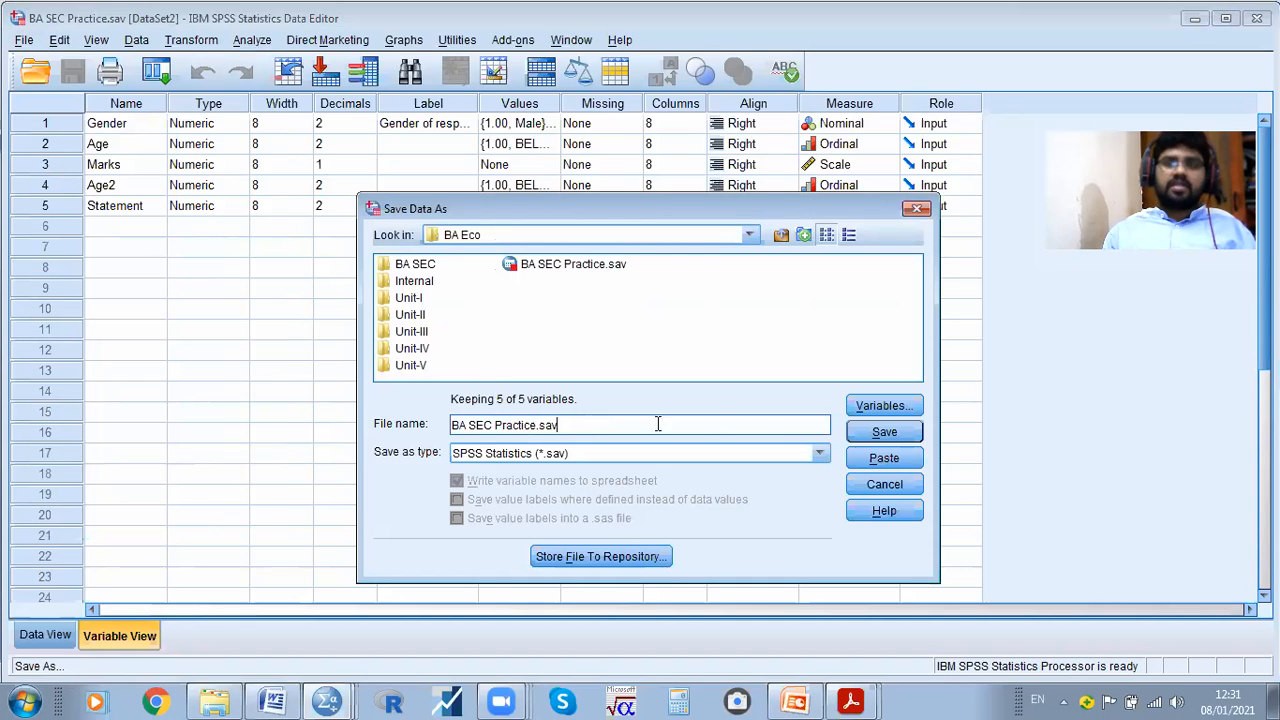
click(876, 440)
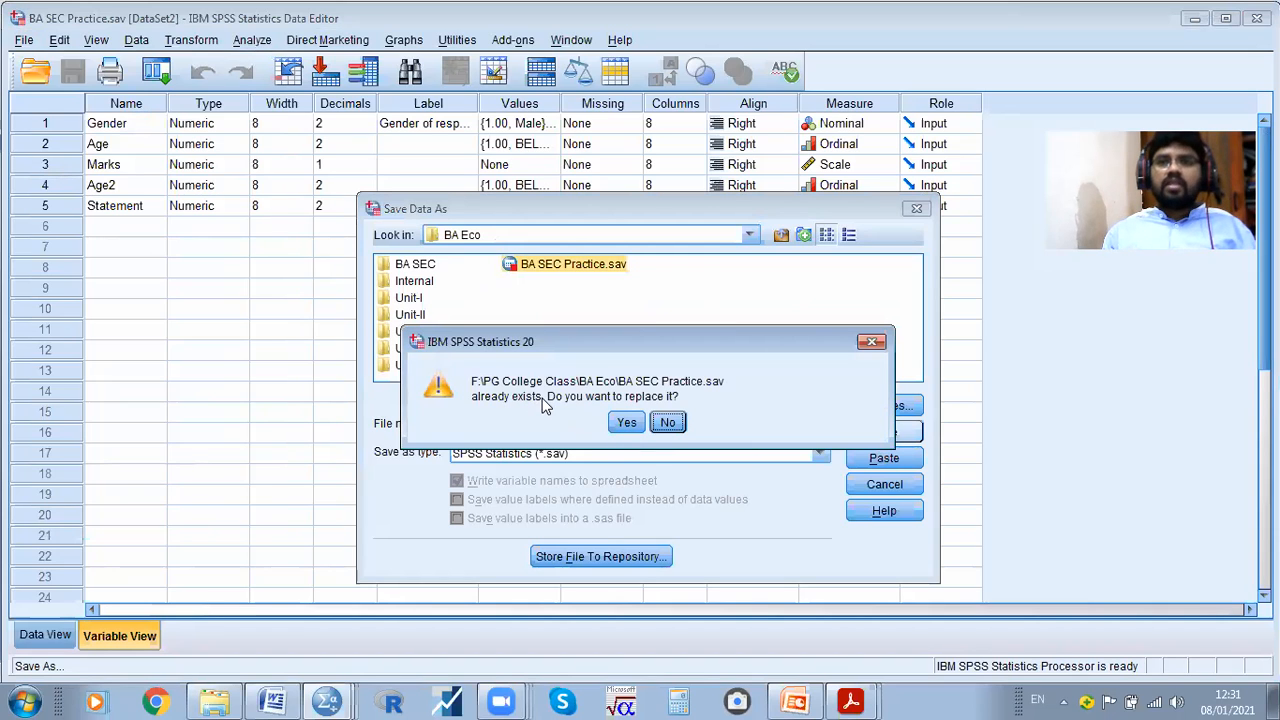
click(627, 423)
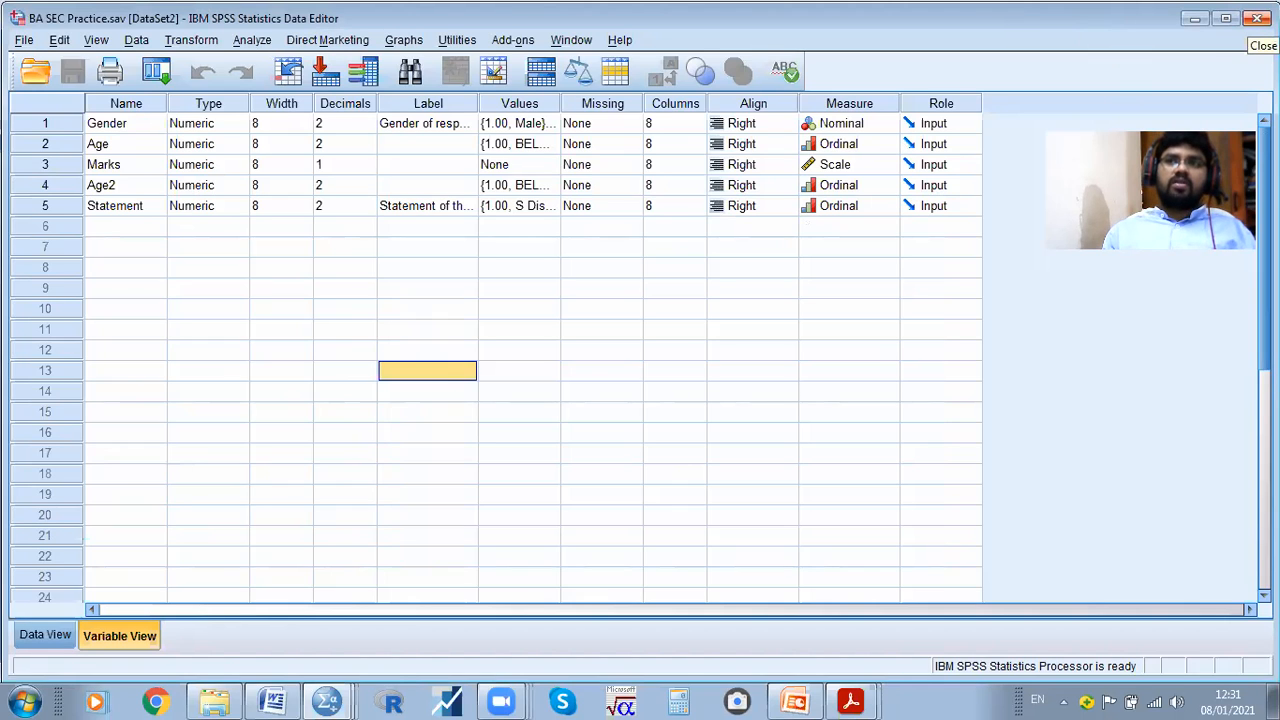
Close the BA SEC Practice.sav data window and minimize the Regression.sav window, keeping SPSS running
click(1256, 18)
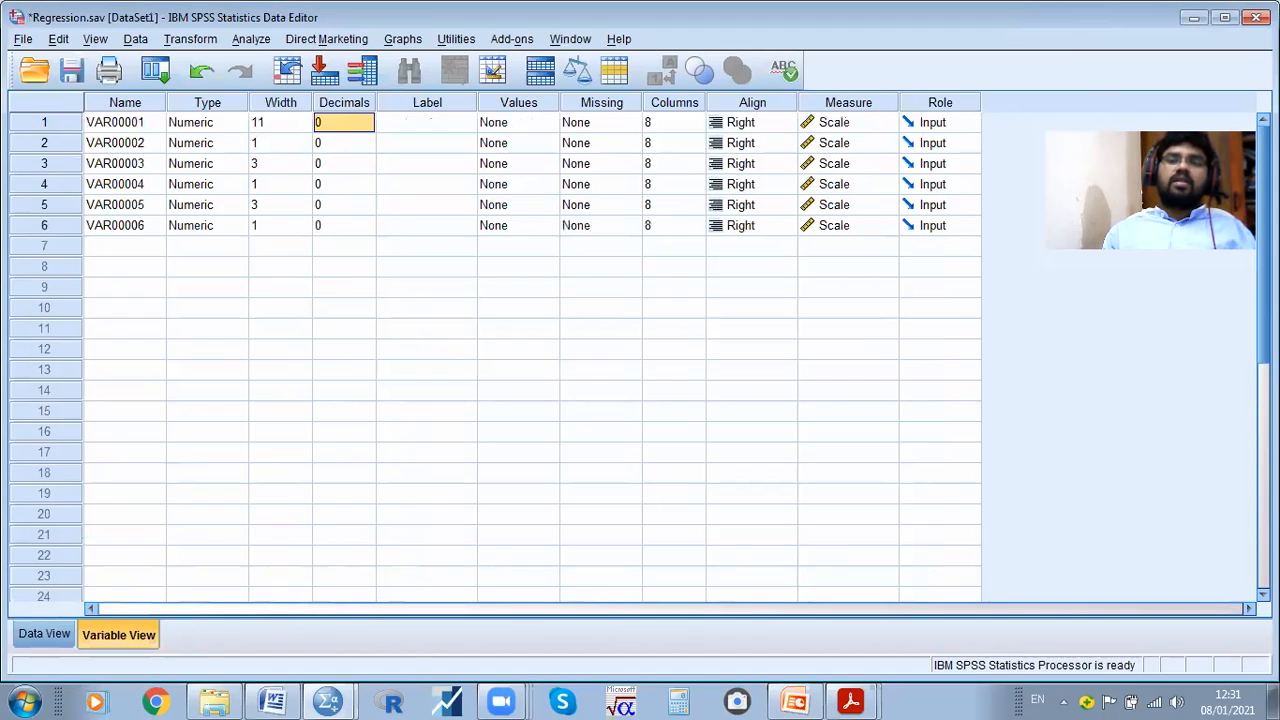
click(1256, 18)
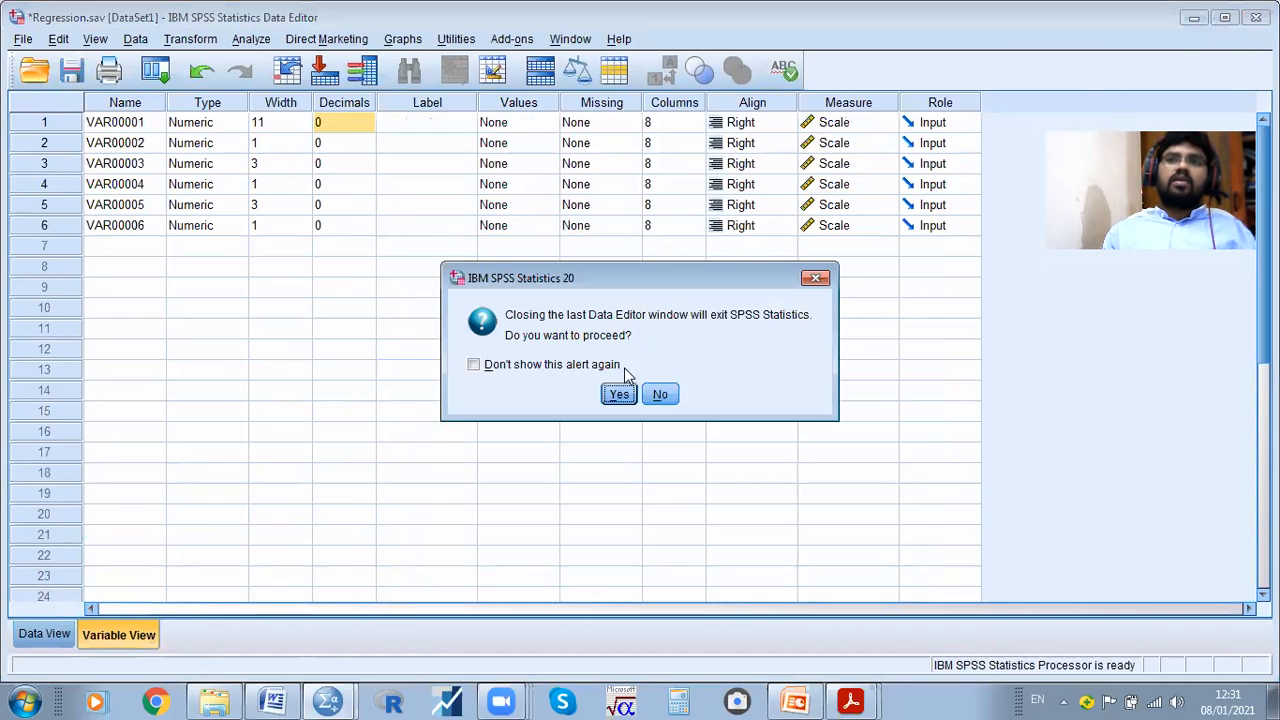
click(658, 396)
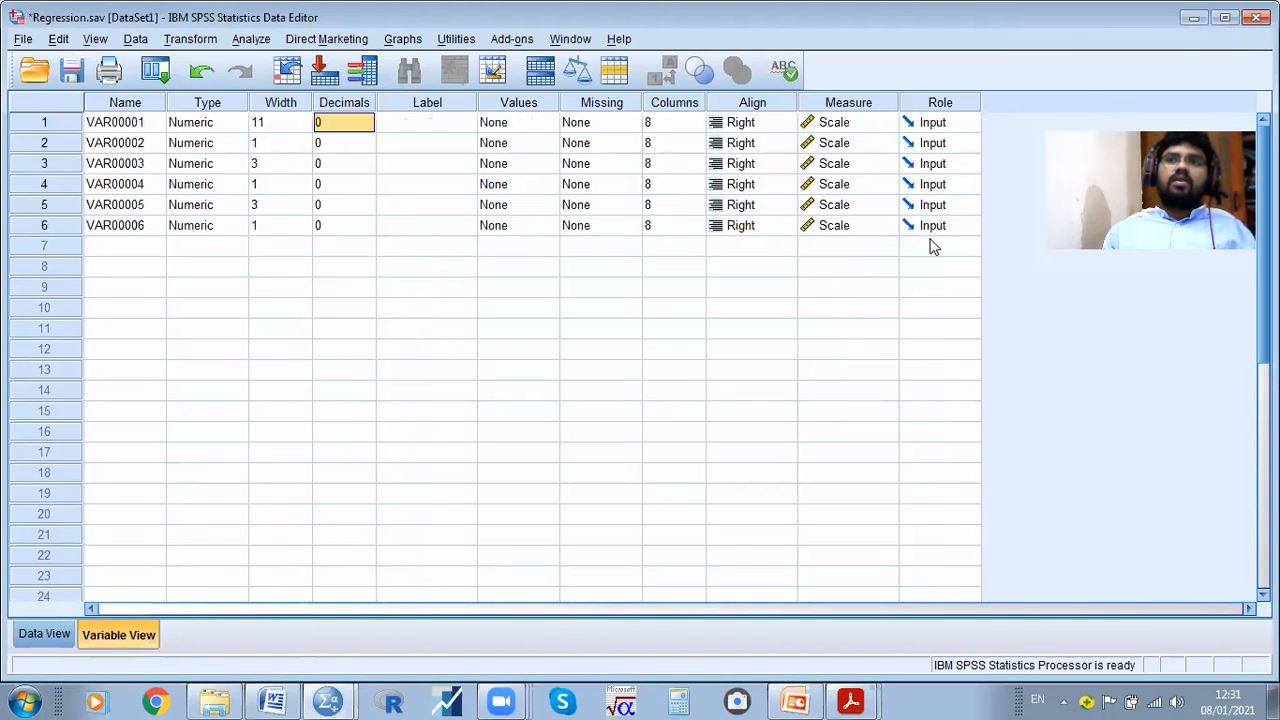
click(1192, 19)
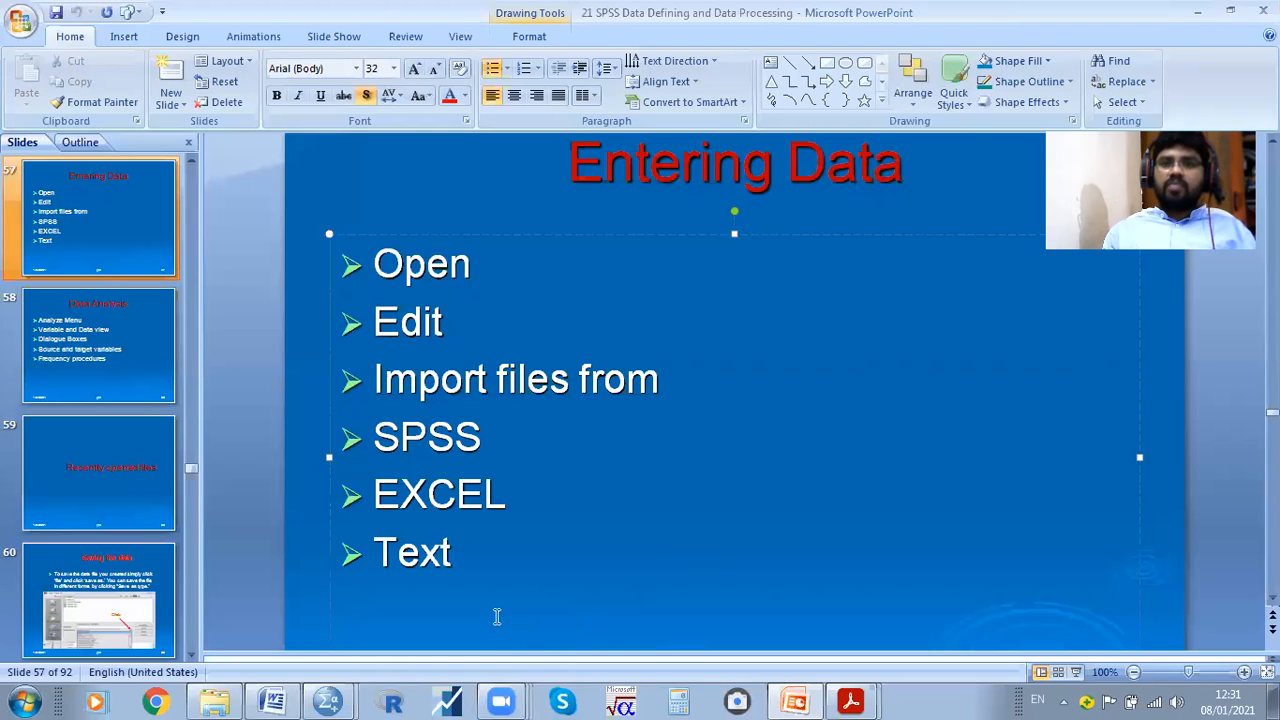
Search the computer's programs for spss and launch IBM SPSS Statistics 20
click(20, 701)
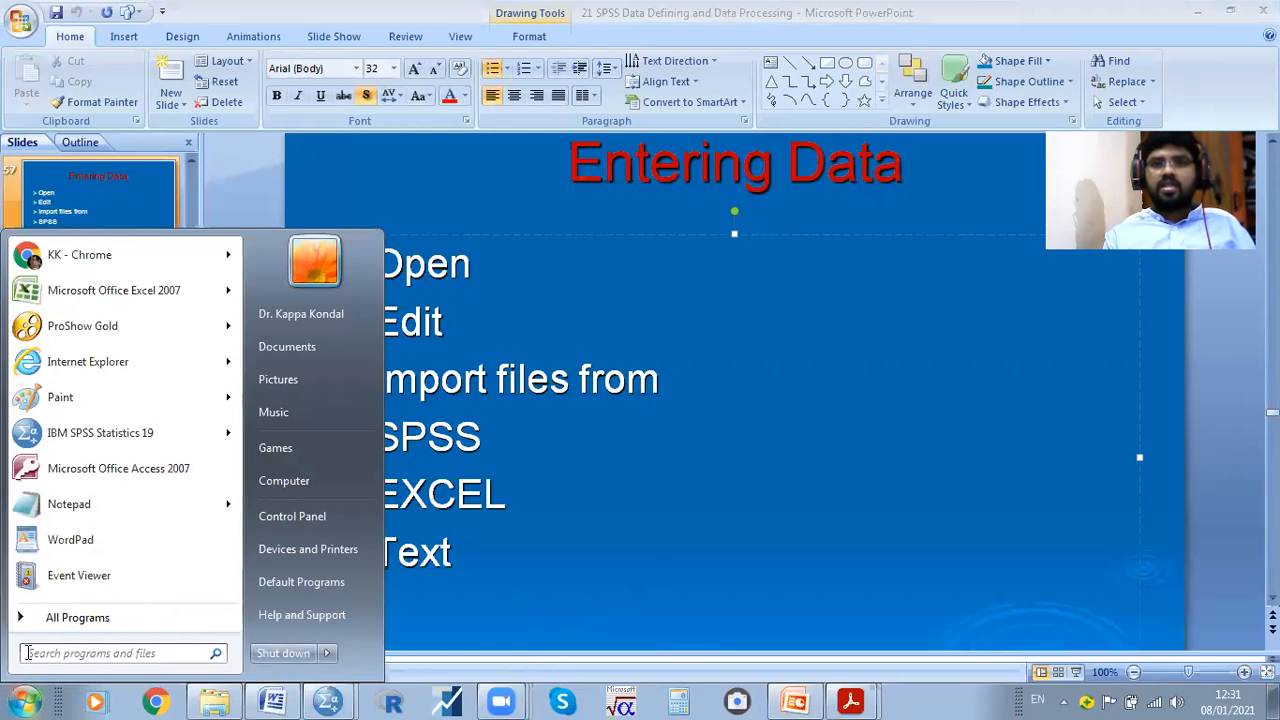
text(rpss)
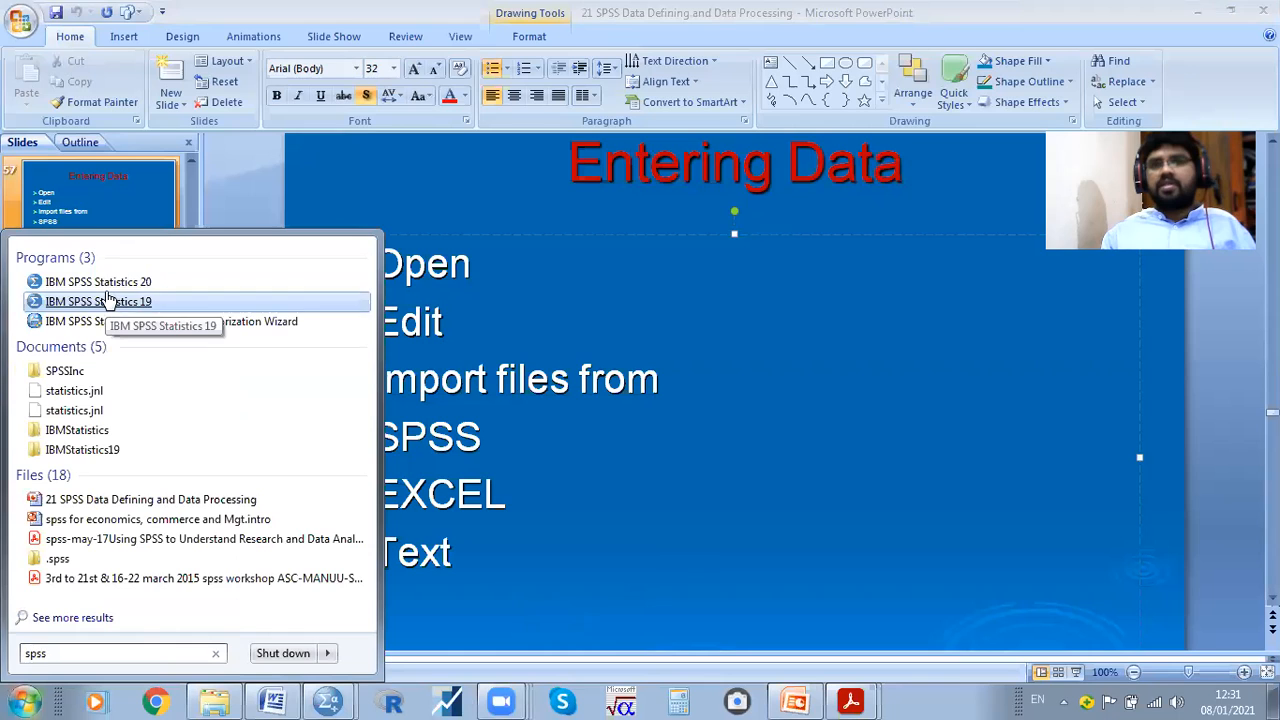
click(187, 285)
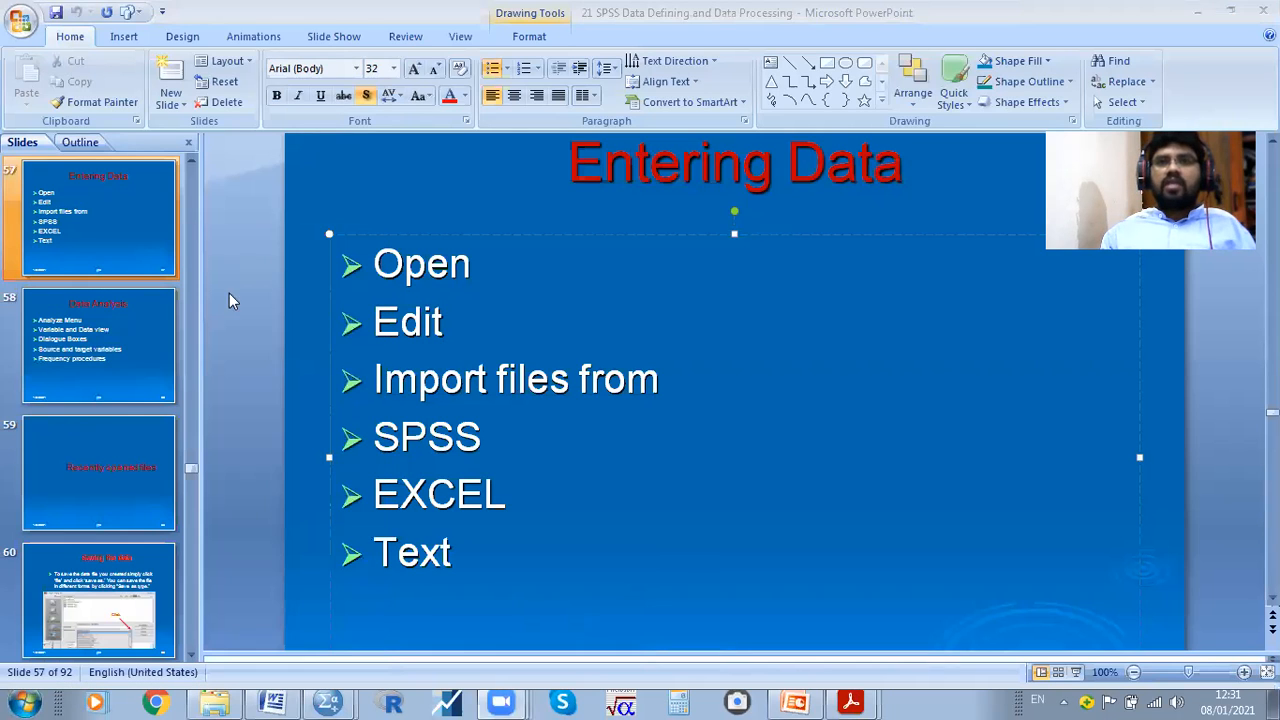
Switch to the Regression.sav Data Editor, open BA SEC Practice.sav from the BA Eco folder and show its data values
click(325, 700)
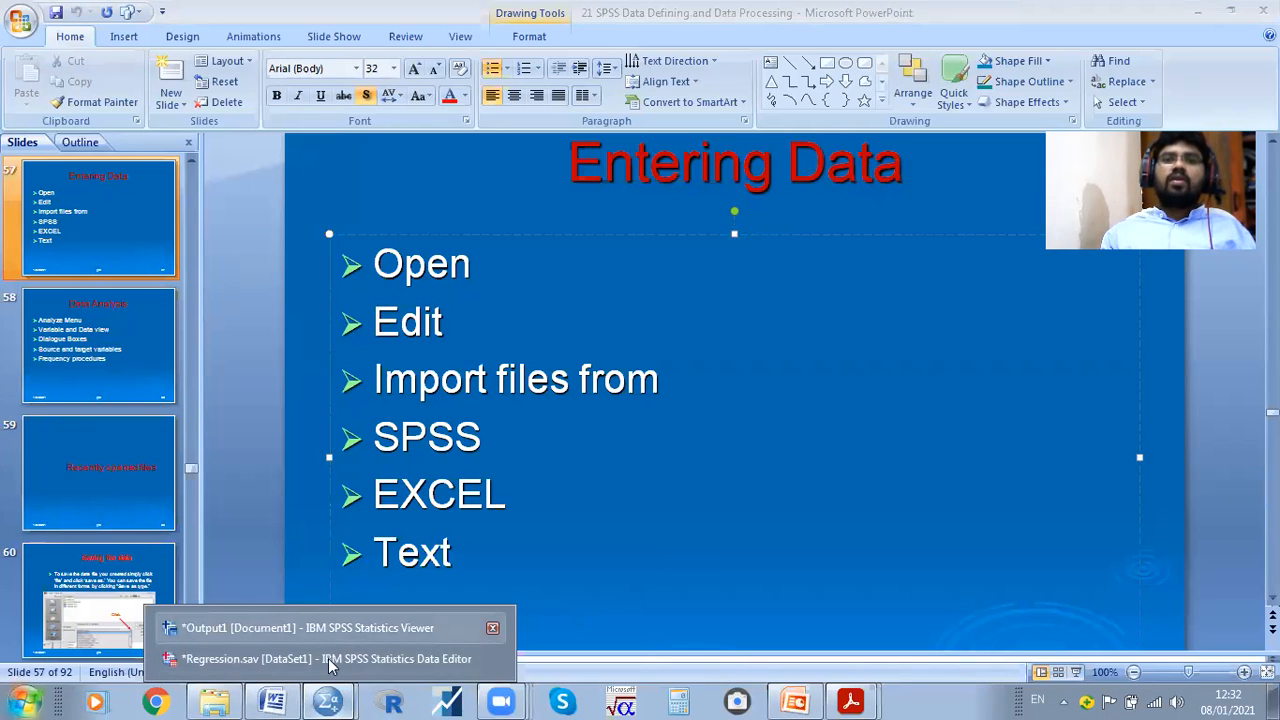
click(313, 658)
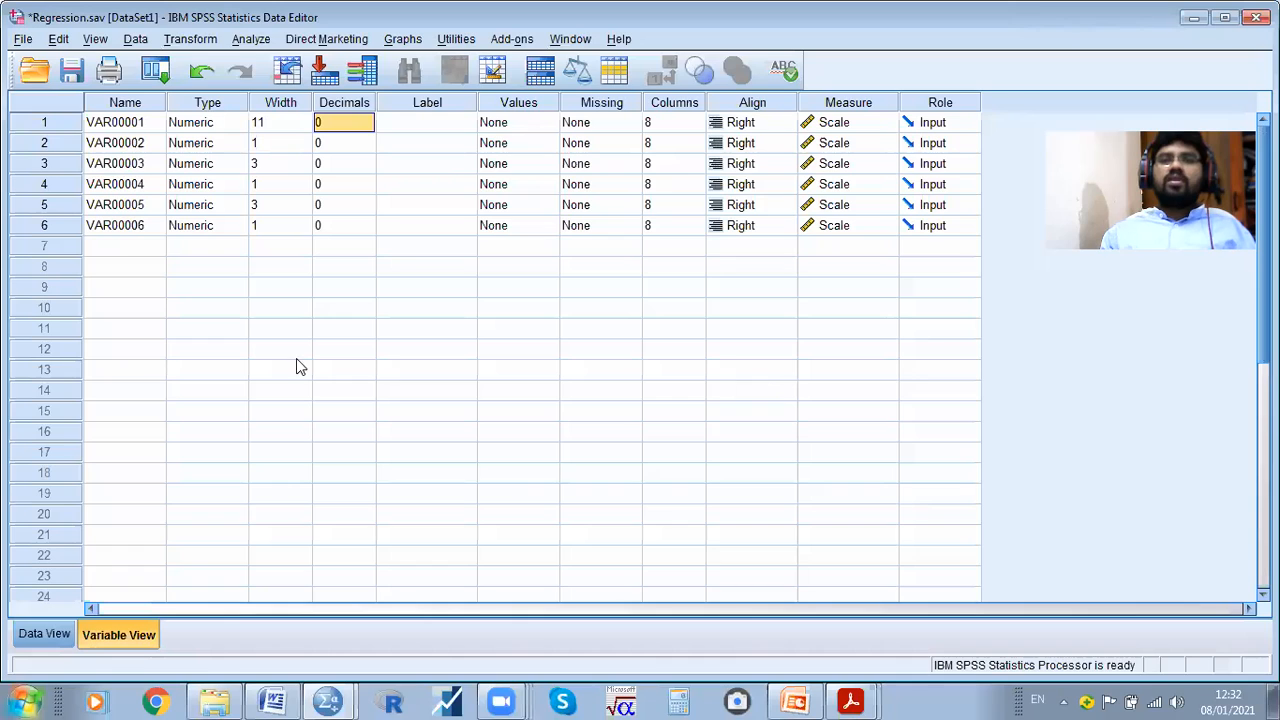
click(21, 40)
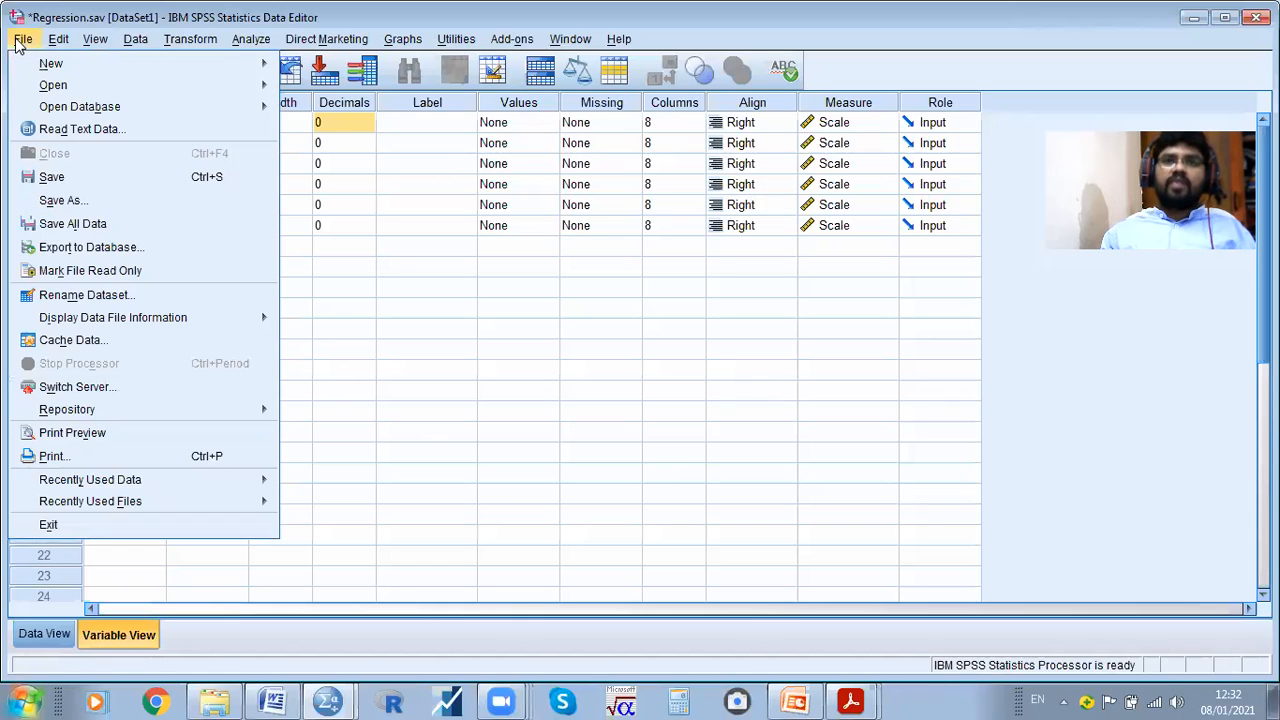
mouse_move(50, 90)
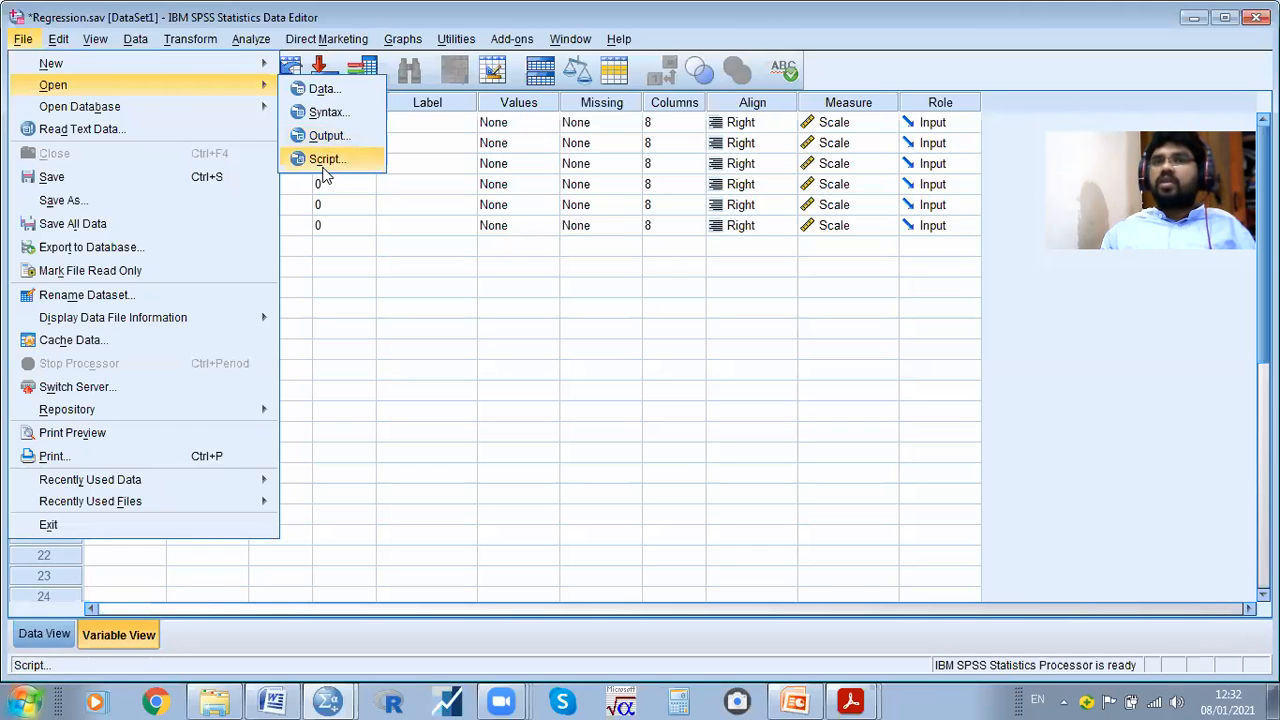
click(330, 89)
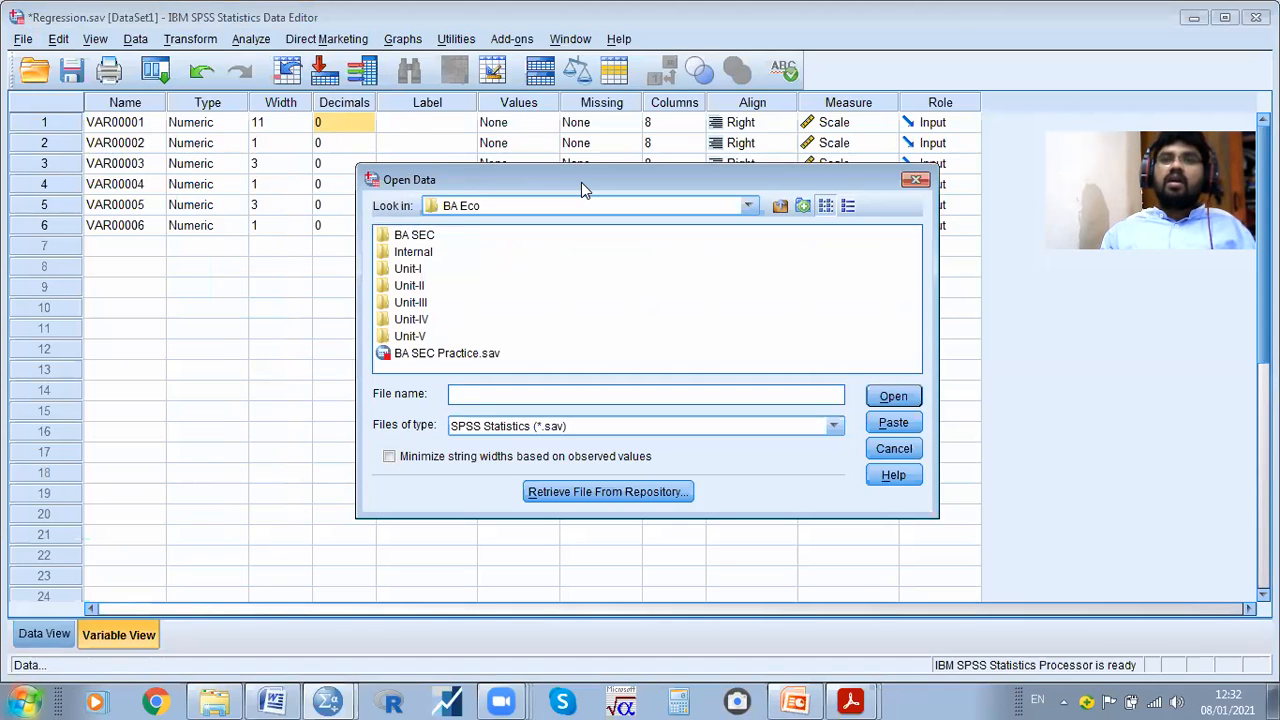
click(470, 353)
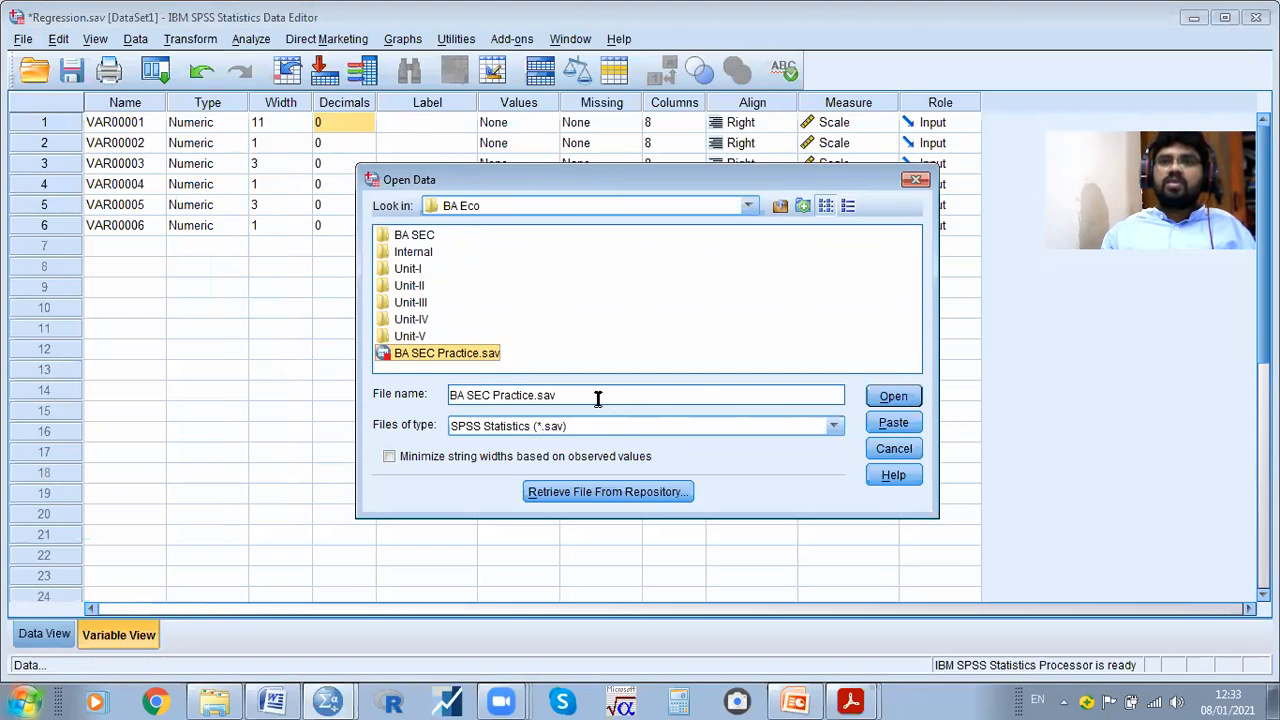
click(424, 340)
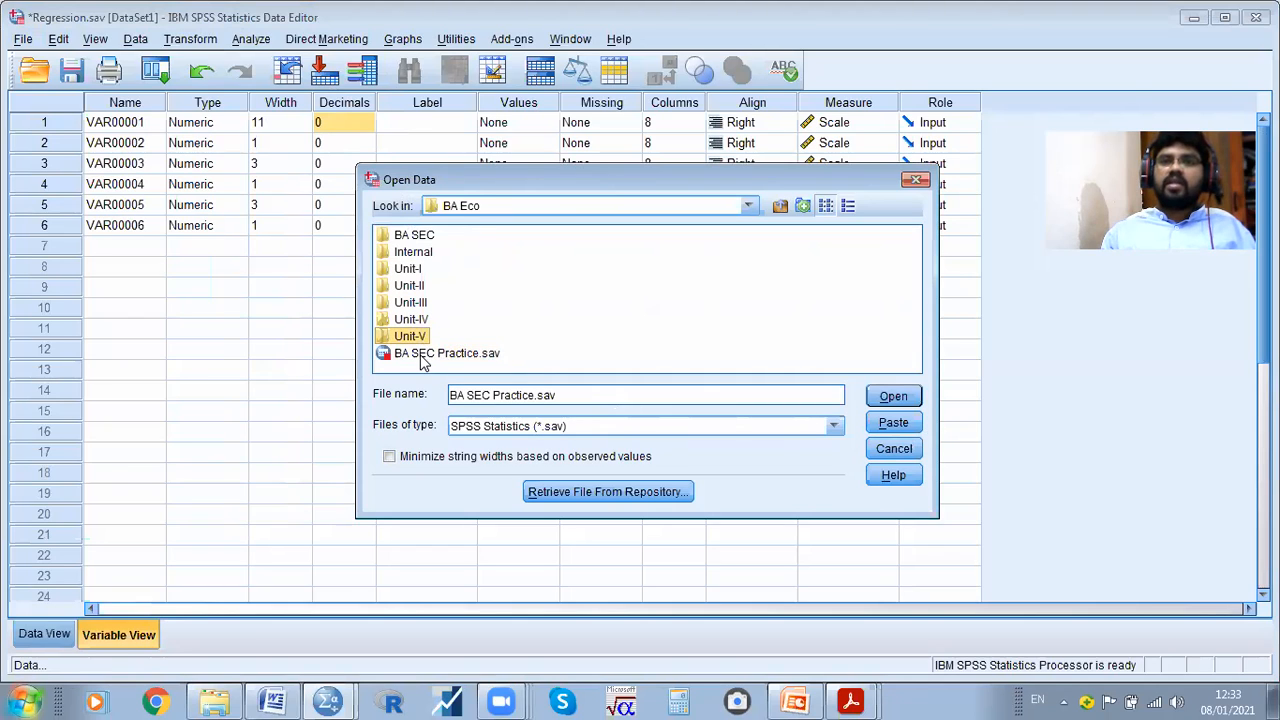
click(425, 360)
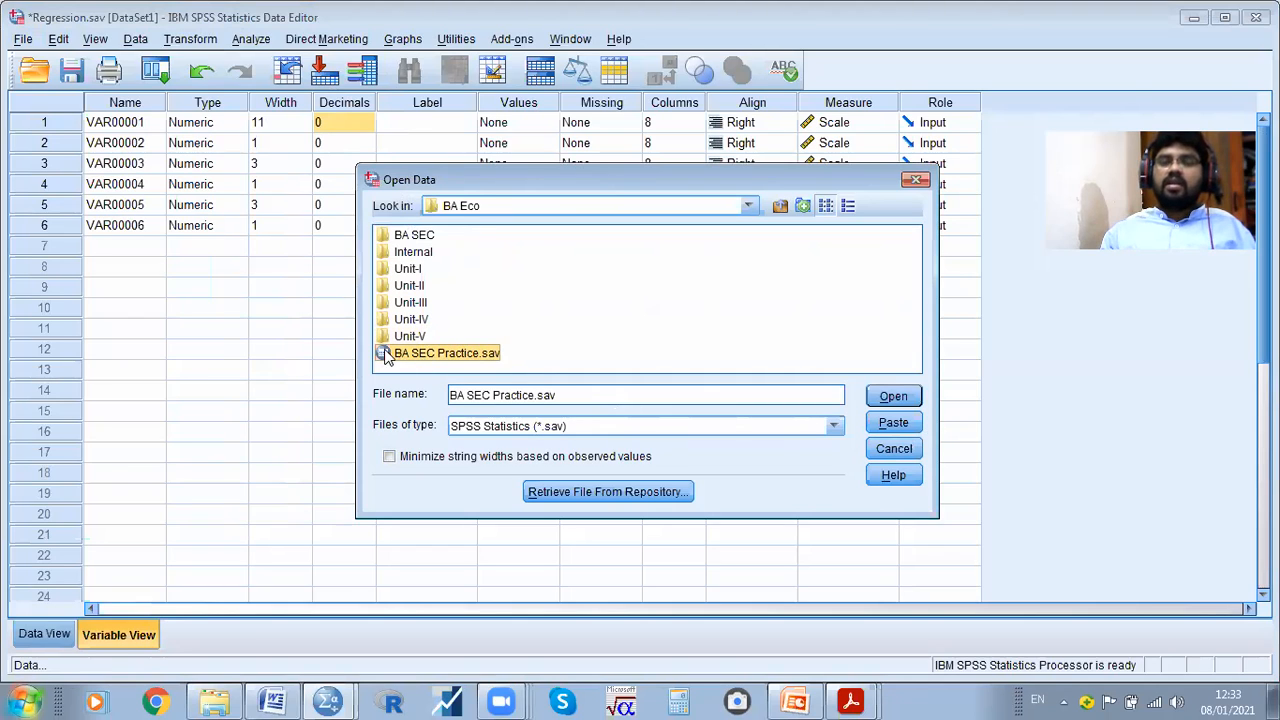
click(896, 398)
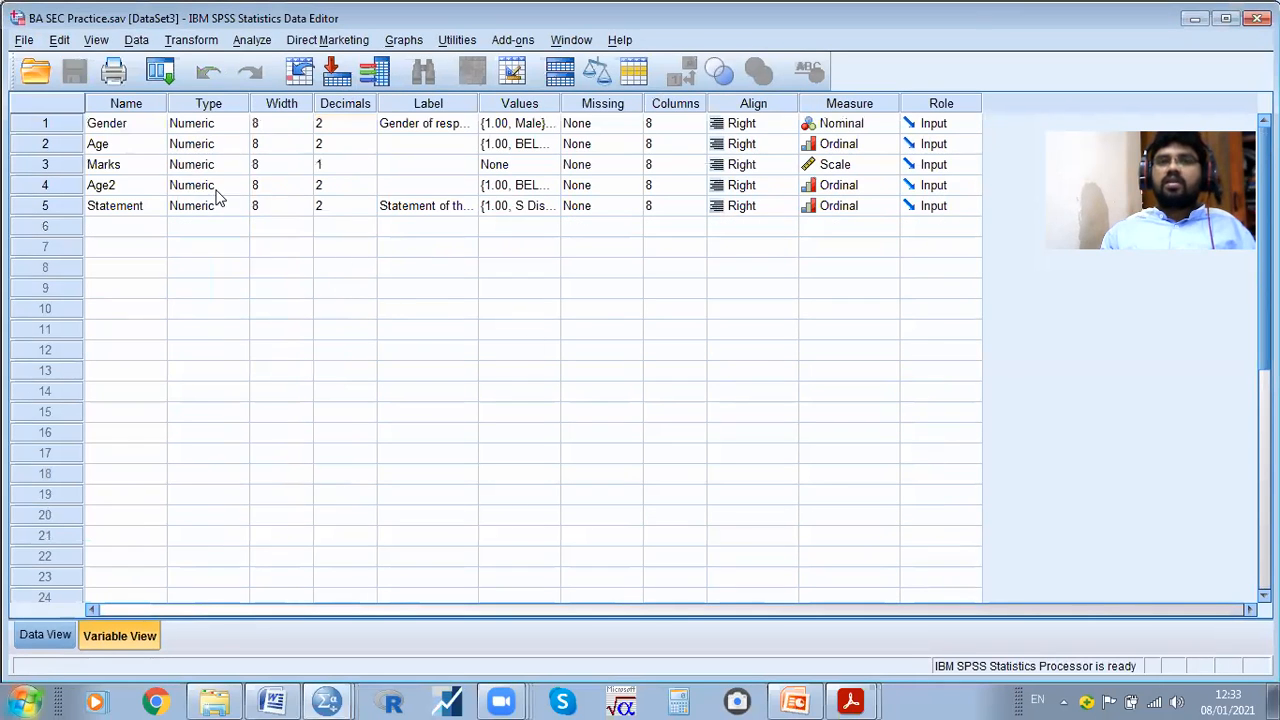
click(45, 636)
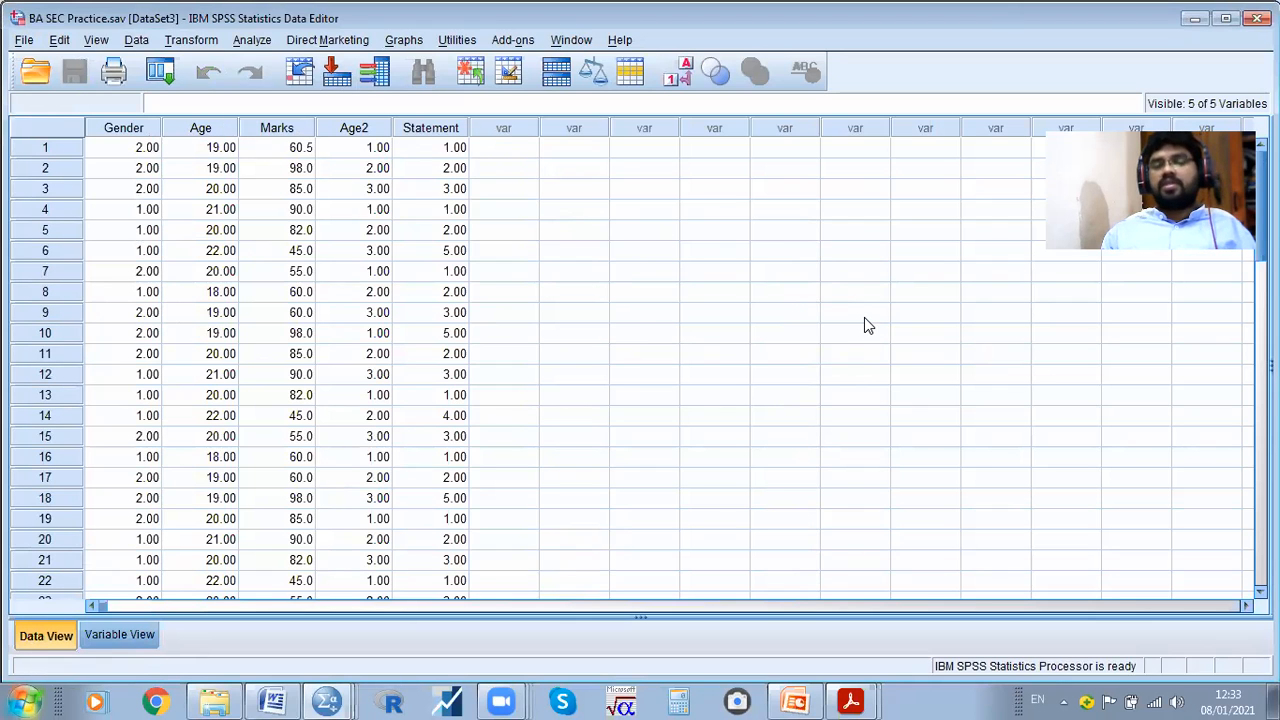
Start opening an output document and browse from the Documents folder to drive F:
click(22, 40)
mouse_move(180, 86)
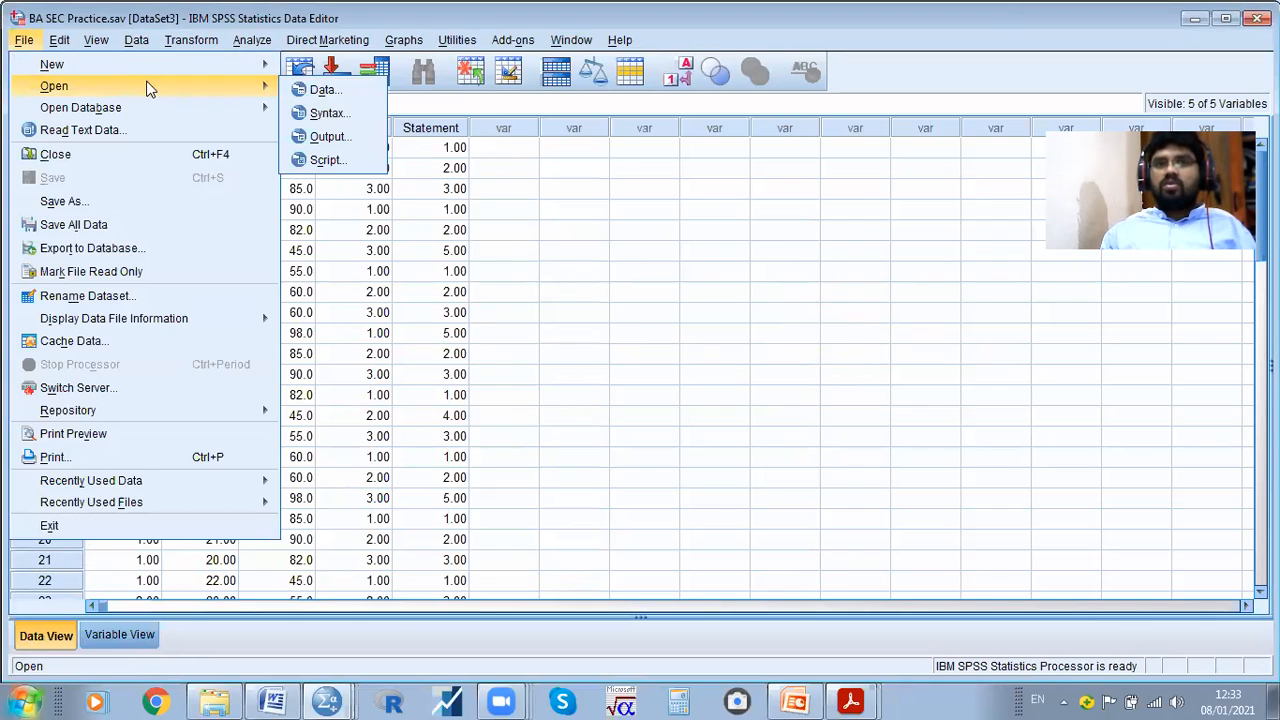
click(343, 140)
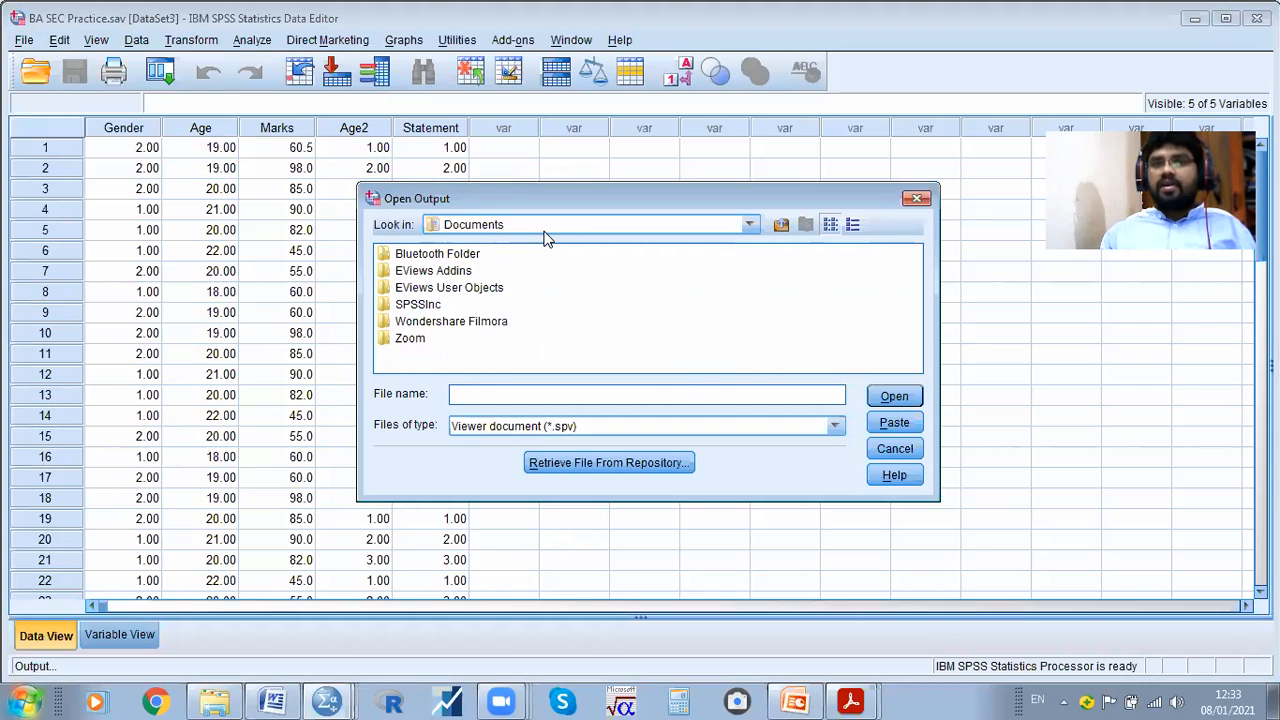
click(475, 288)
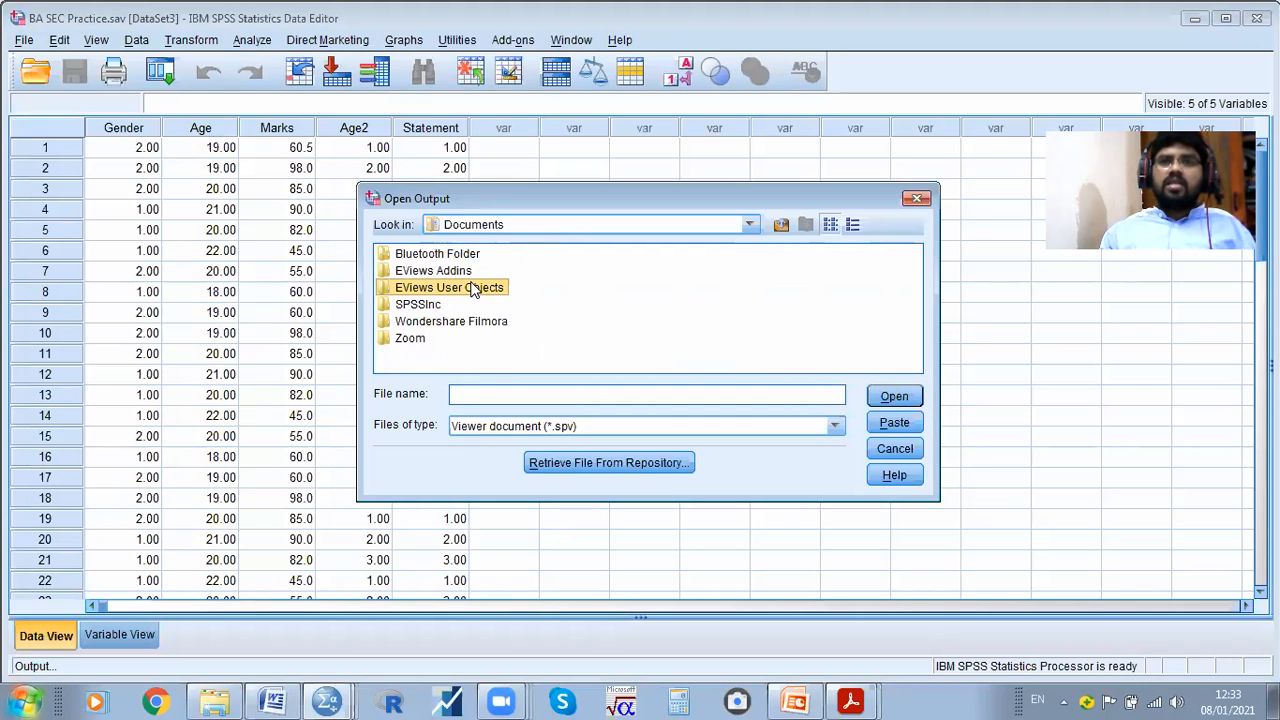
click(750, 225)
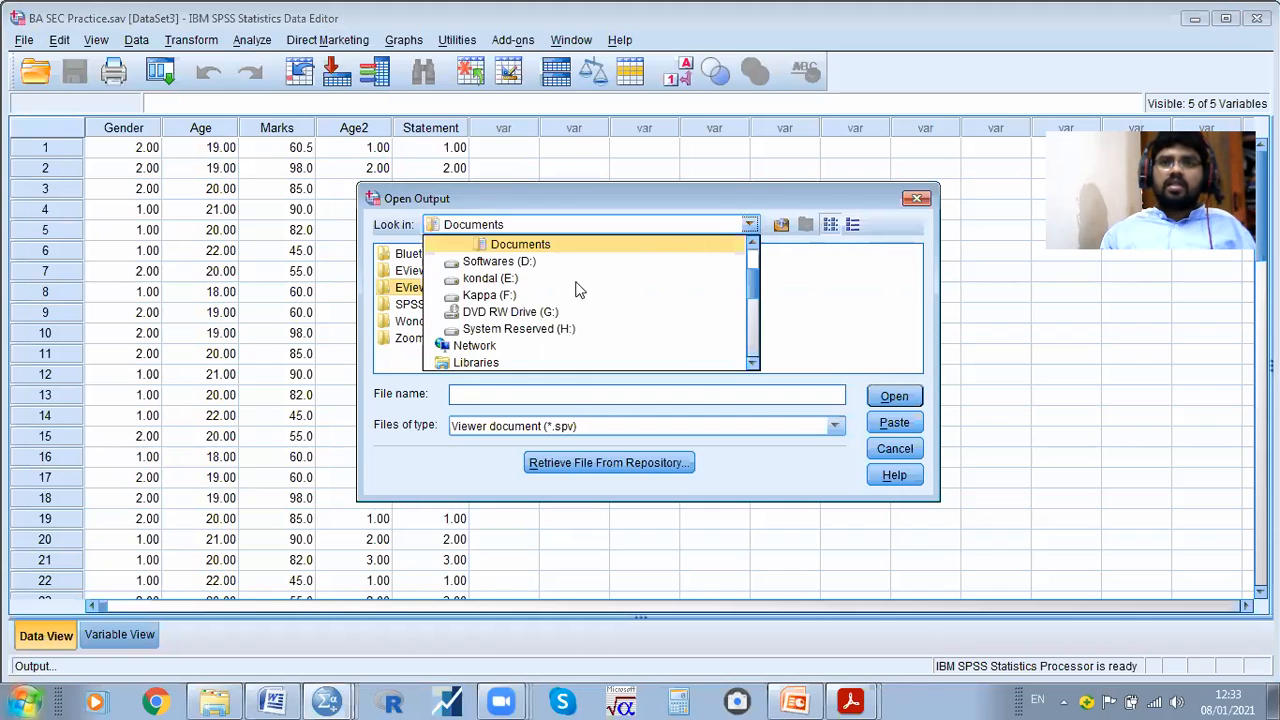
click(520, 295)
Open the output file Output viewr result.spv from the PG College Class, BA Eco, BA SEC folder
click(435, 290)
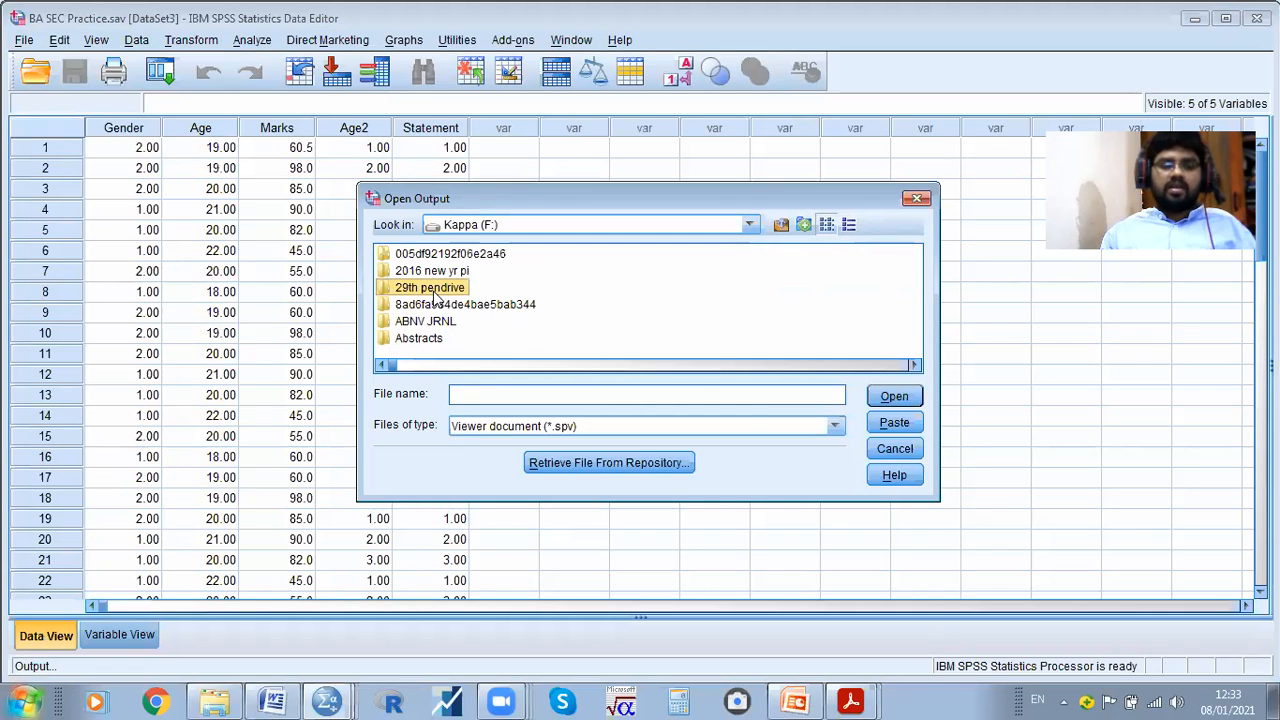
key(p)
key(Down)
key(Down)
key(Down)
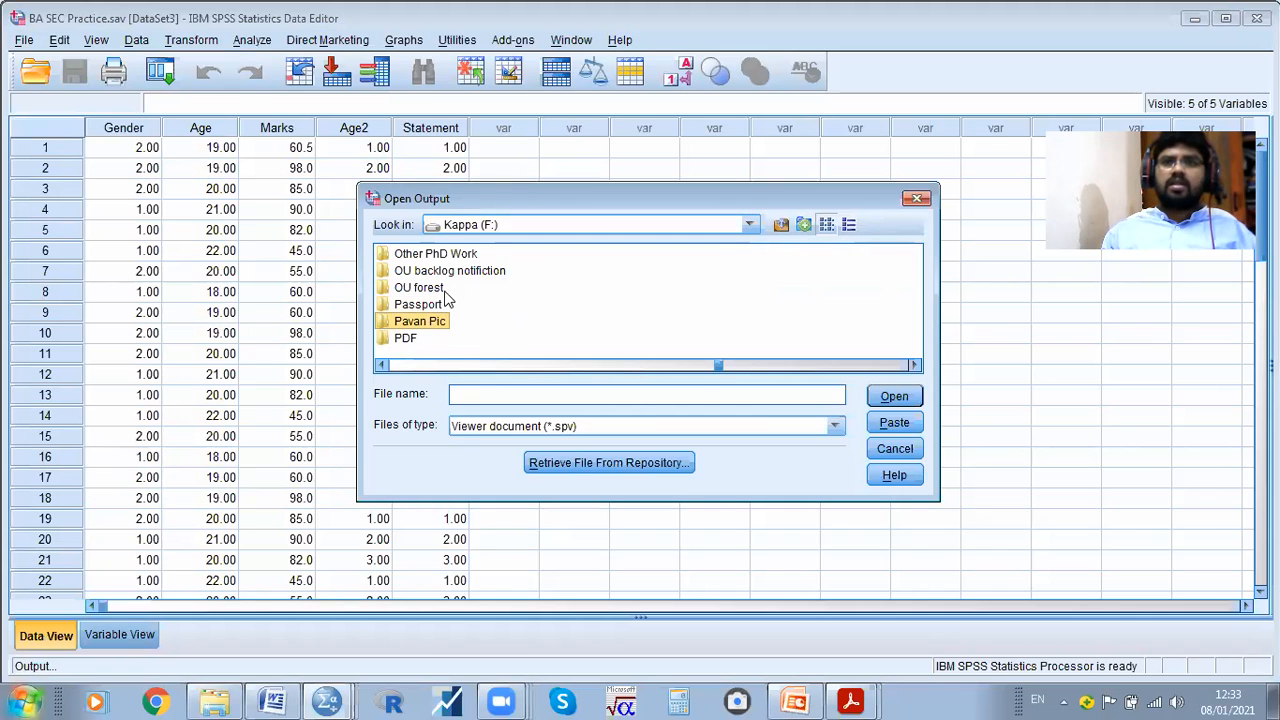
double_click(447, 293)
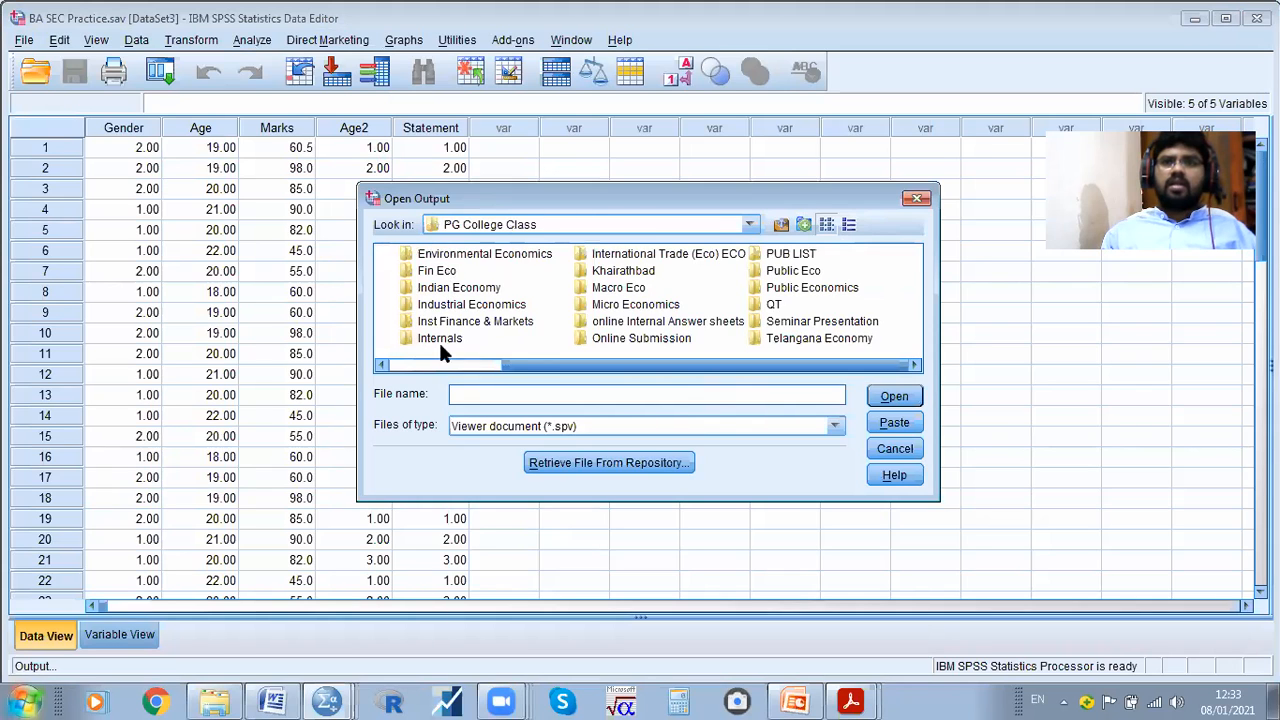
click(445, 365)
double_click(425, 274)
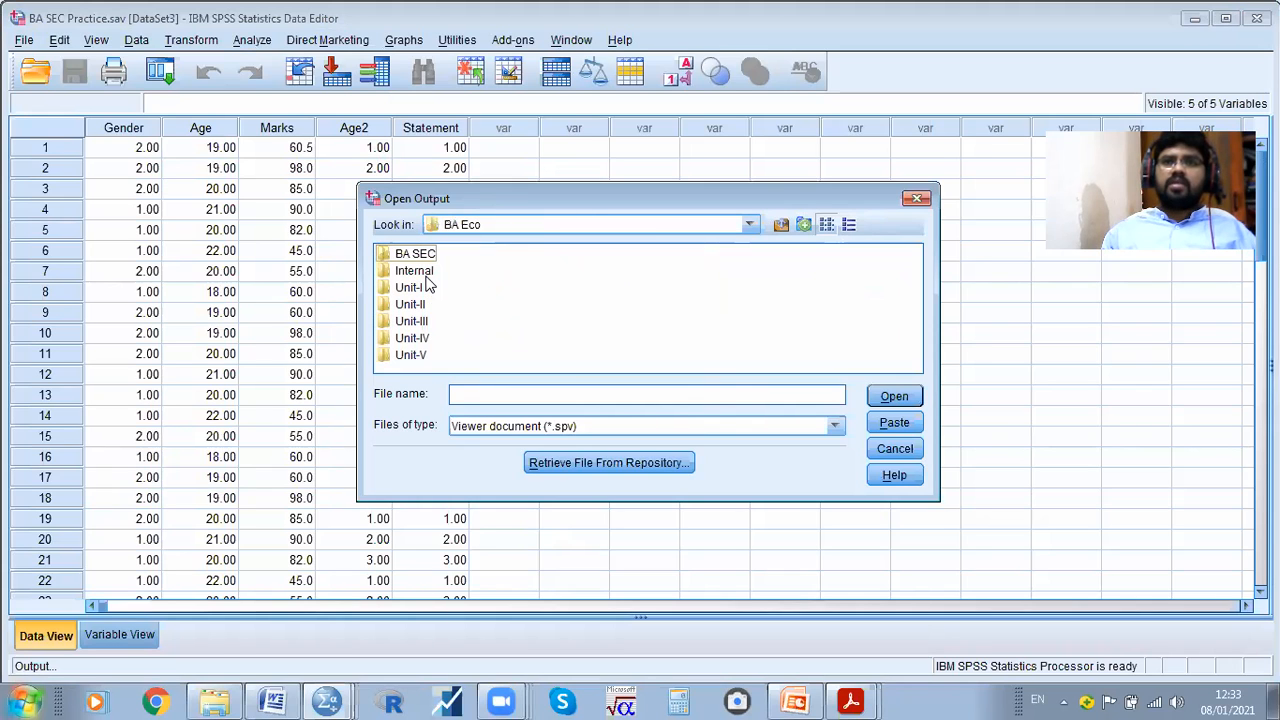
double_click(416, 255)
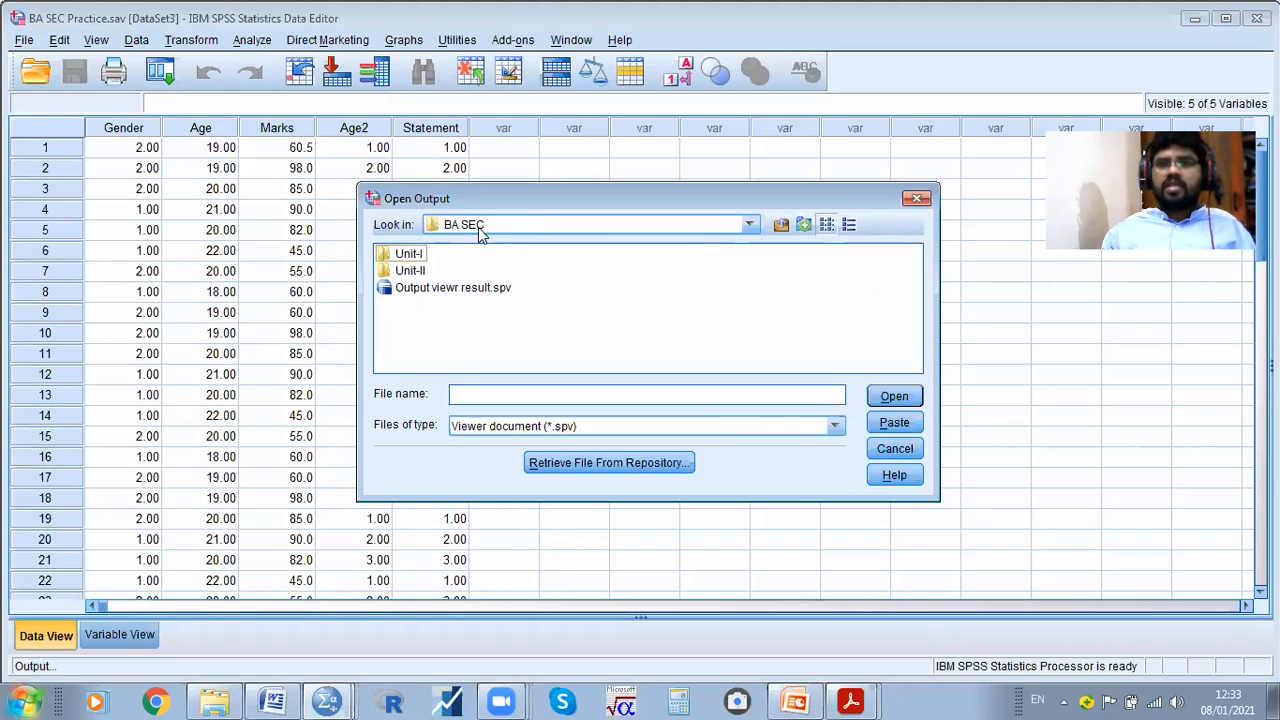
click(415, 290)
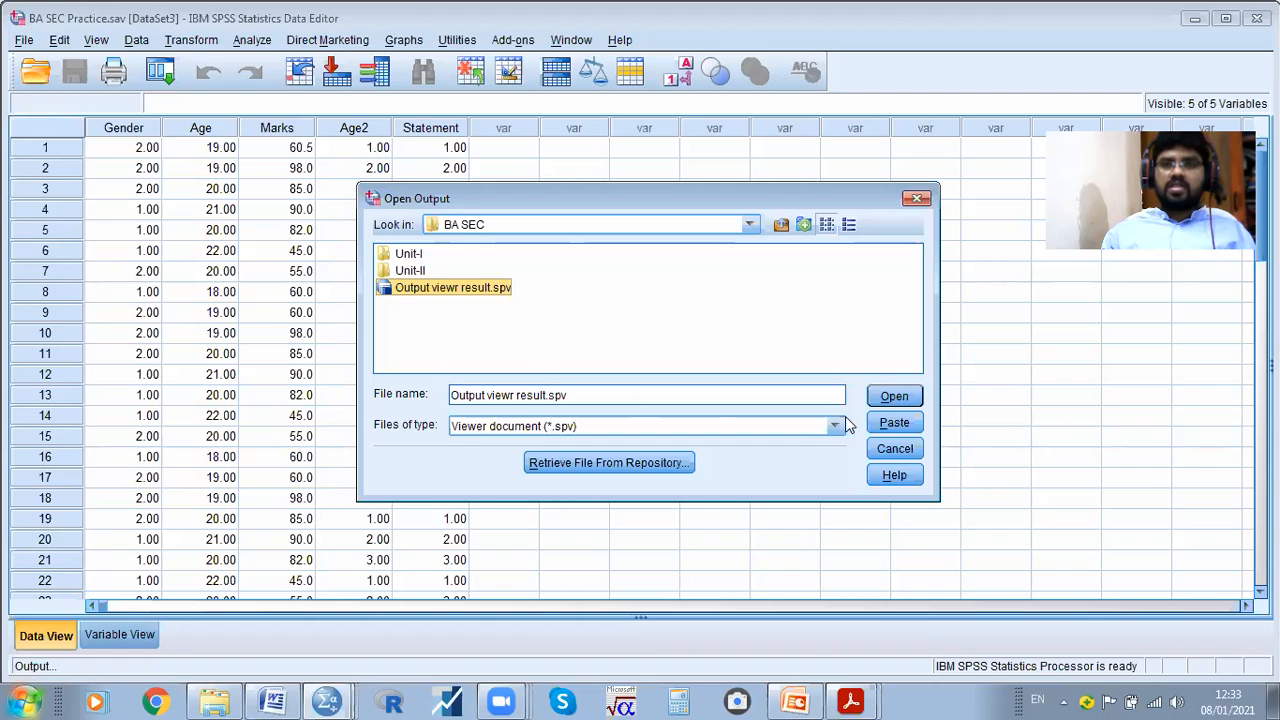
click(894, 398)
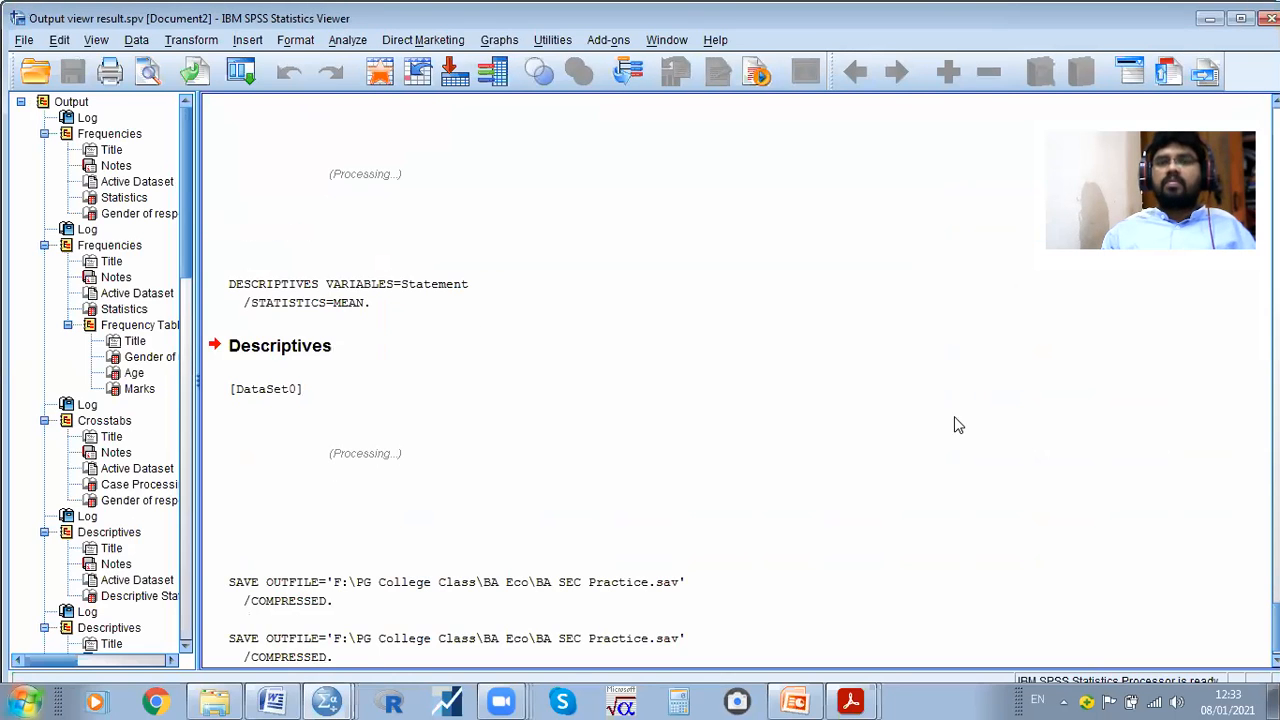
Look through the tables of the opened output document and return to the BA SEC Practice.sav Data Editor
scroll(403, 218, up, 5)
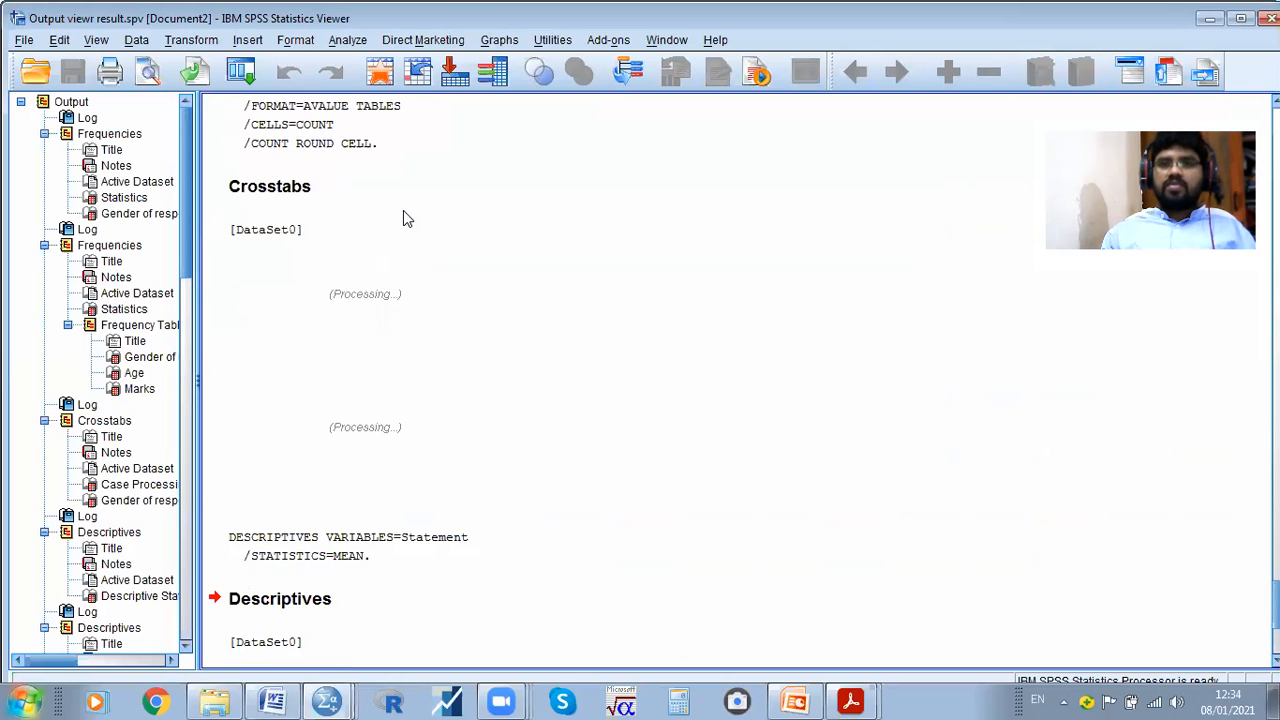
scroll(493, 268, up, 10)
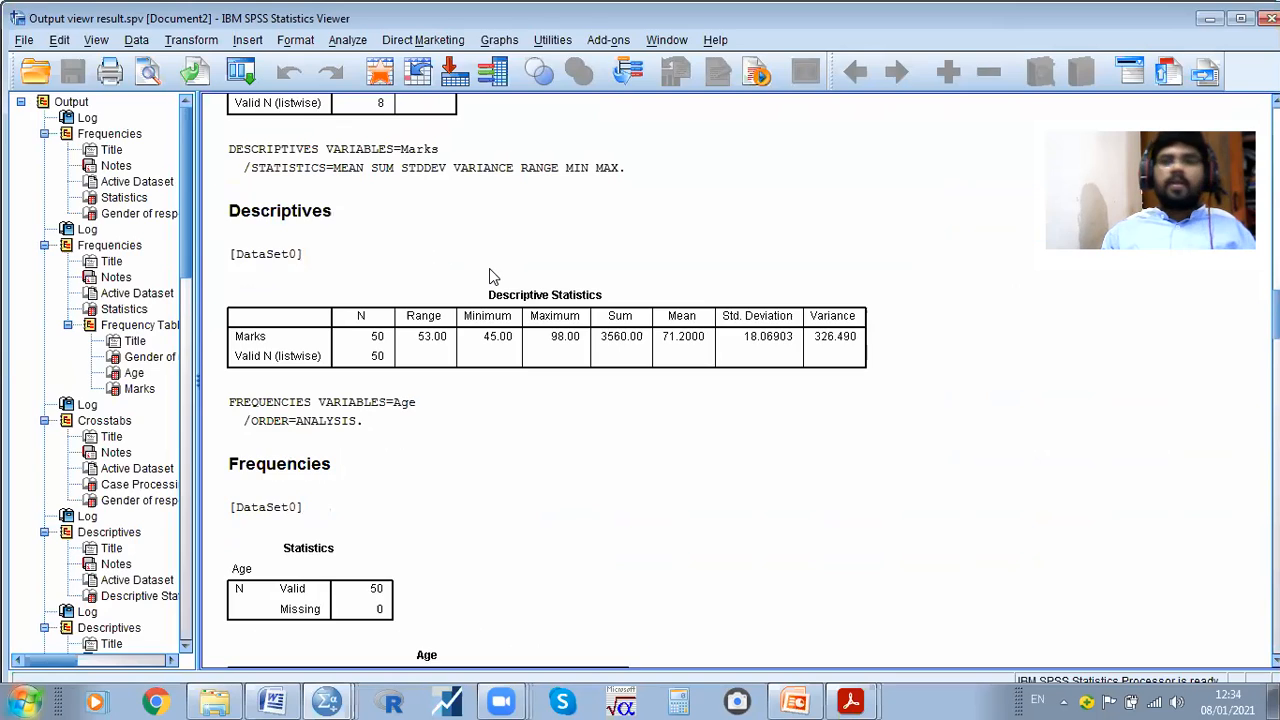
key(alt+Tab)
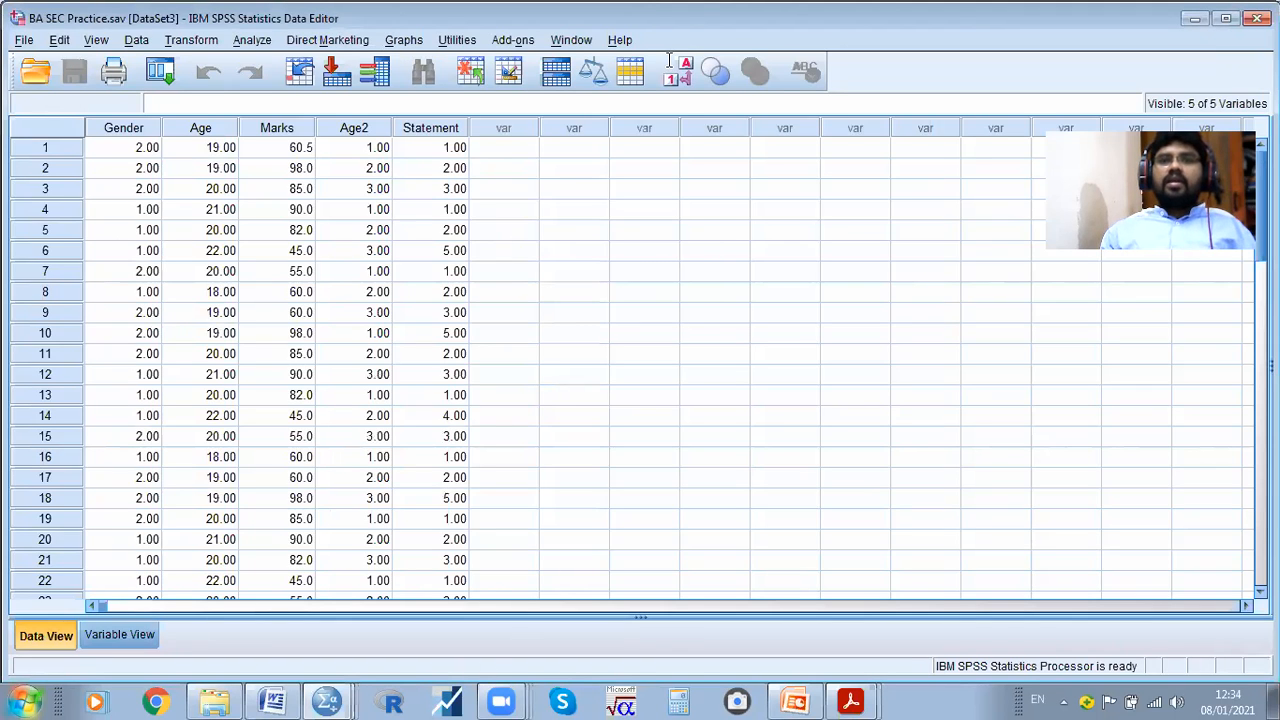
Show the dialogs for opening a syntax file and a script file, closing each without opening anything
click(23, 40)
mouse_move(100, 86)
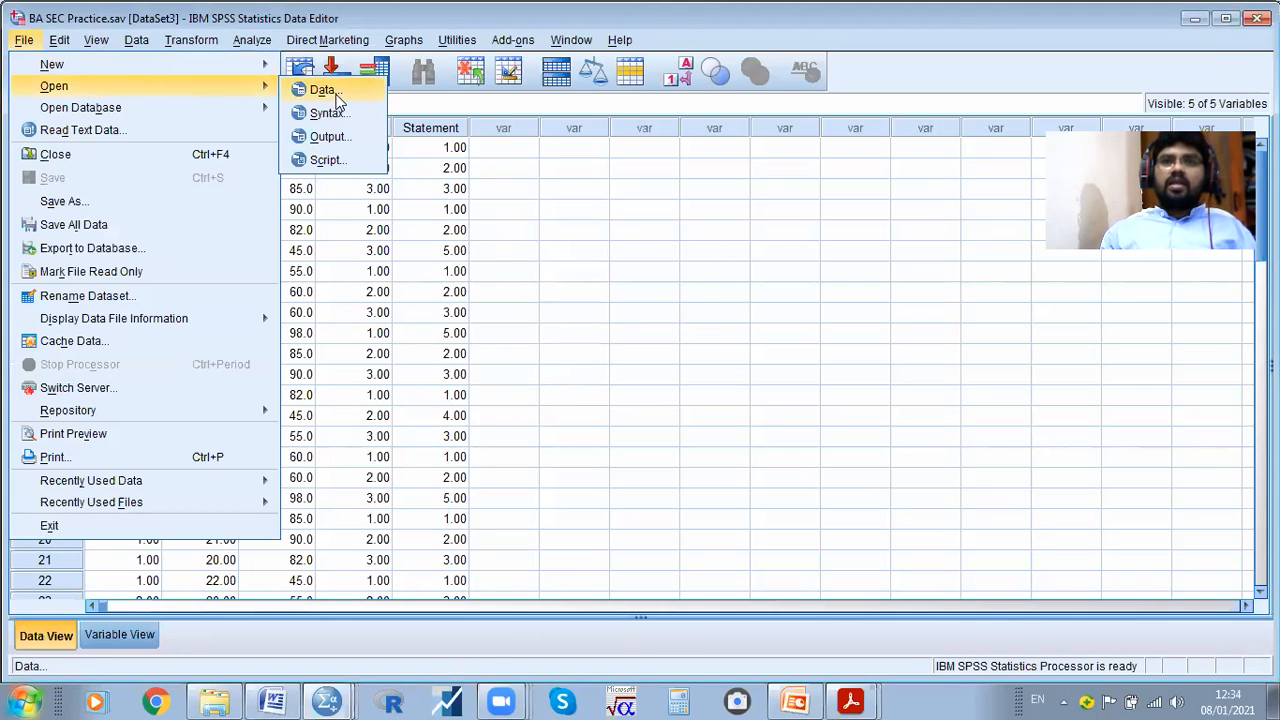
click(347, 113)
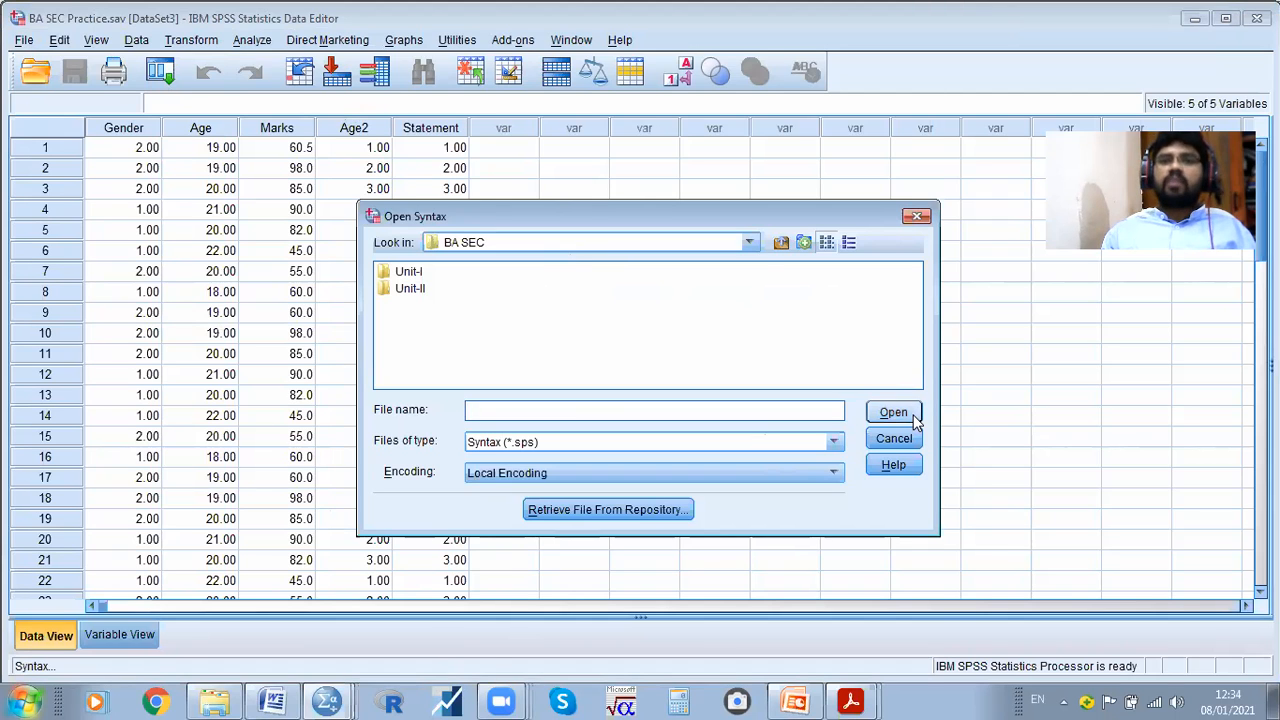
click(916, 217)
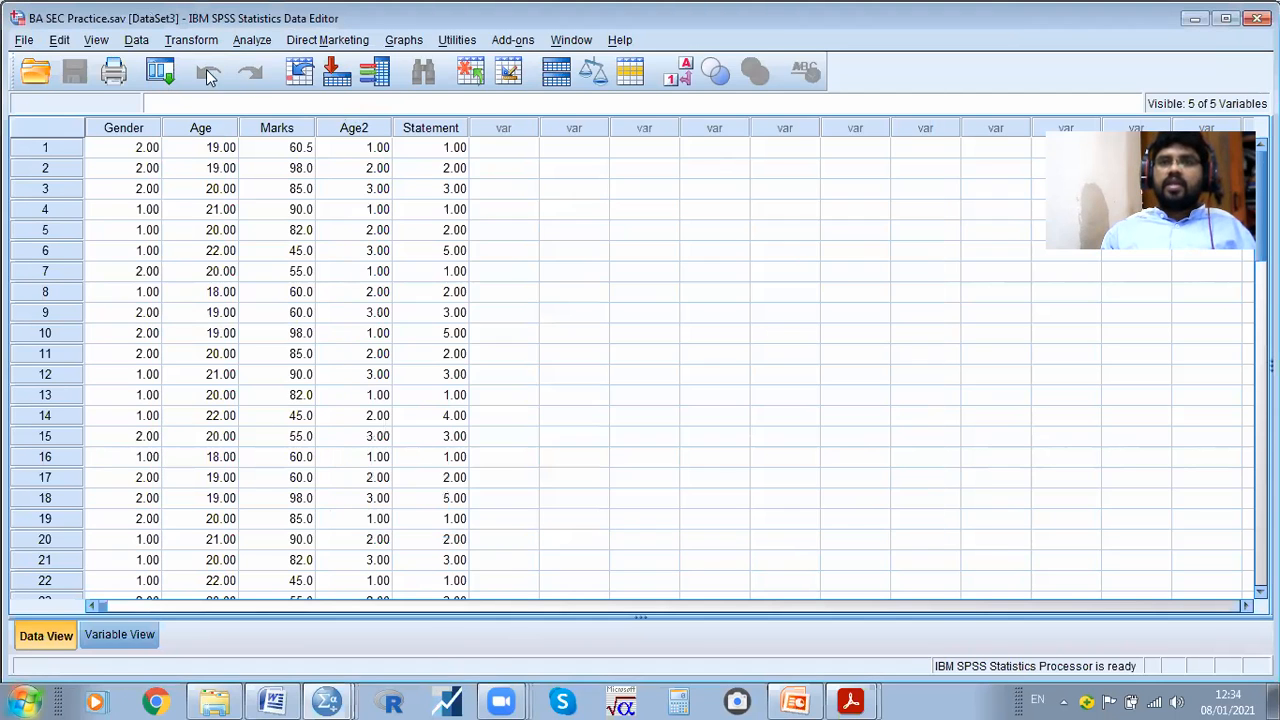
click(22, 40)
mouse_move(262, 86)
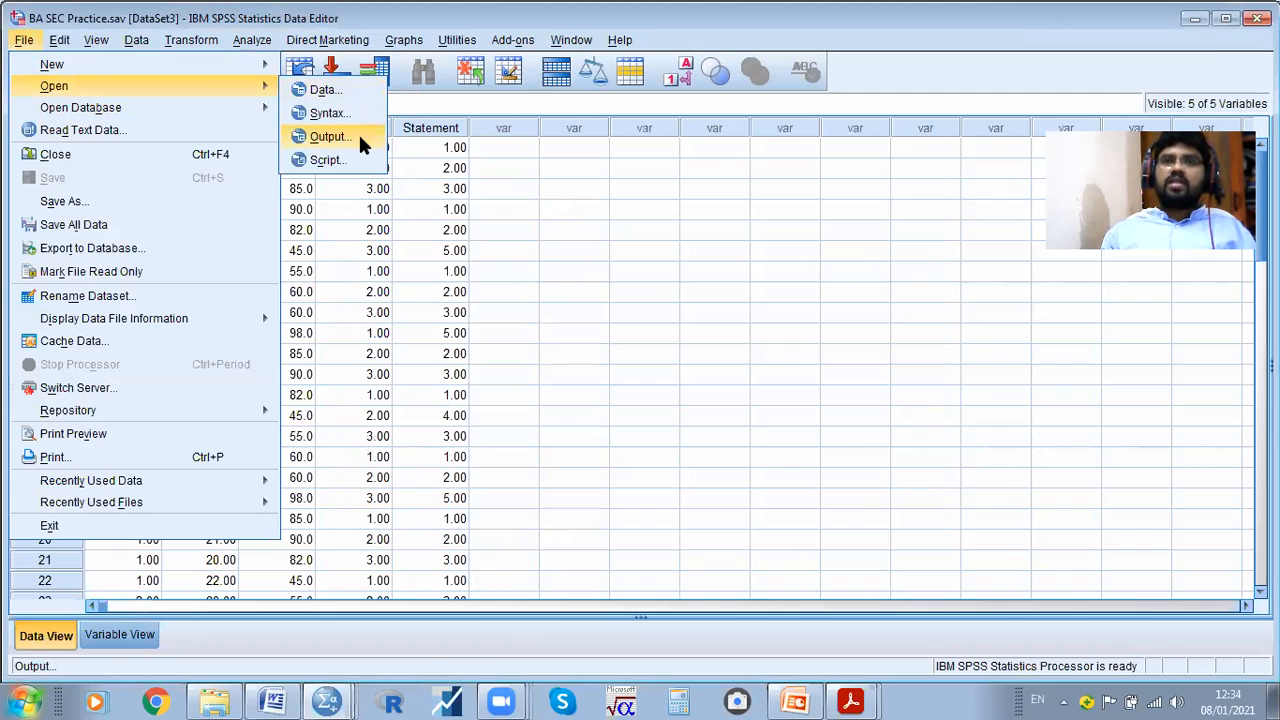
click(328, 161)
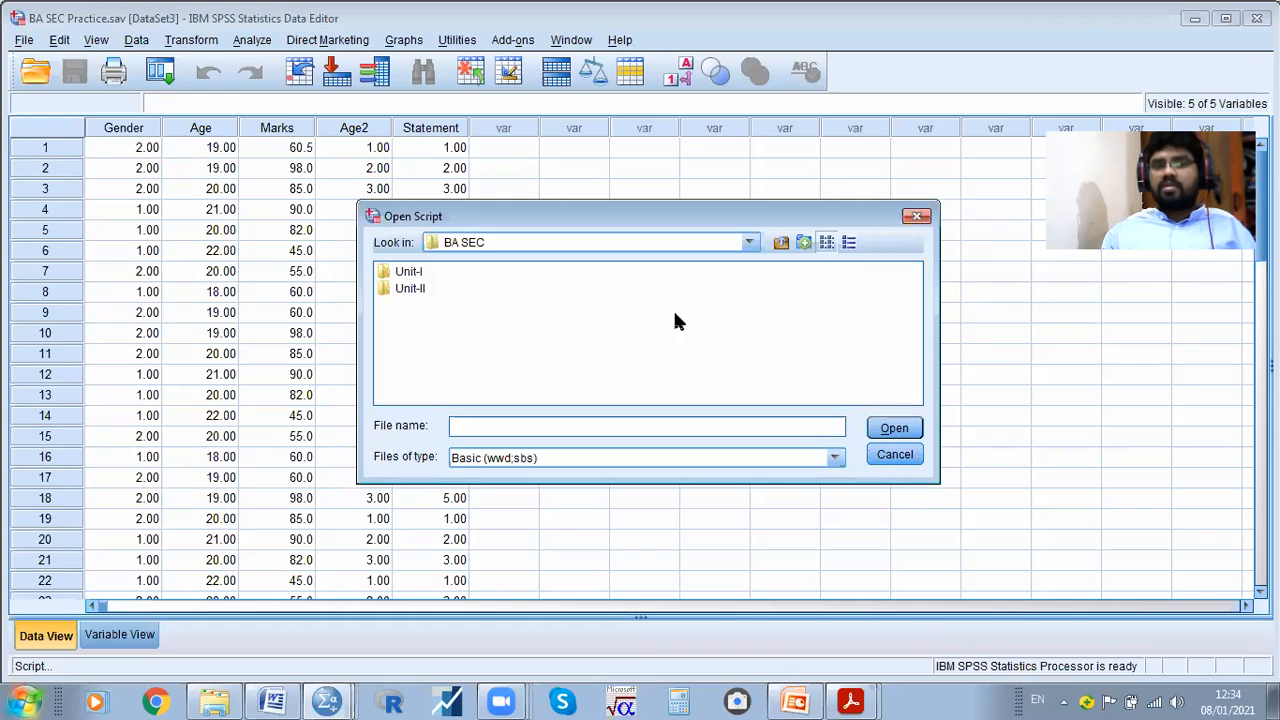
click(917, 214)
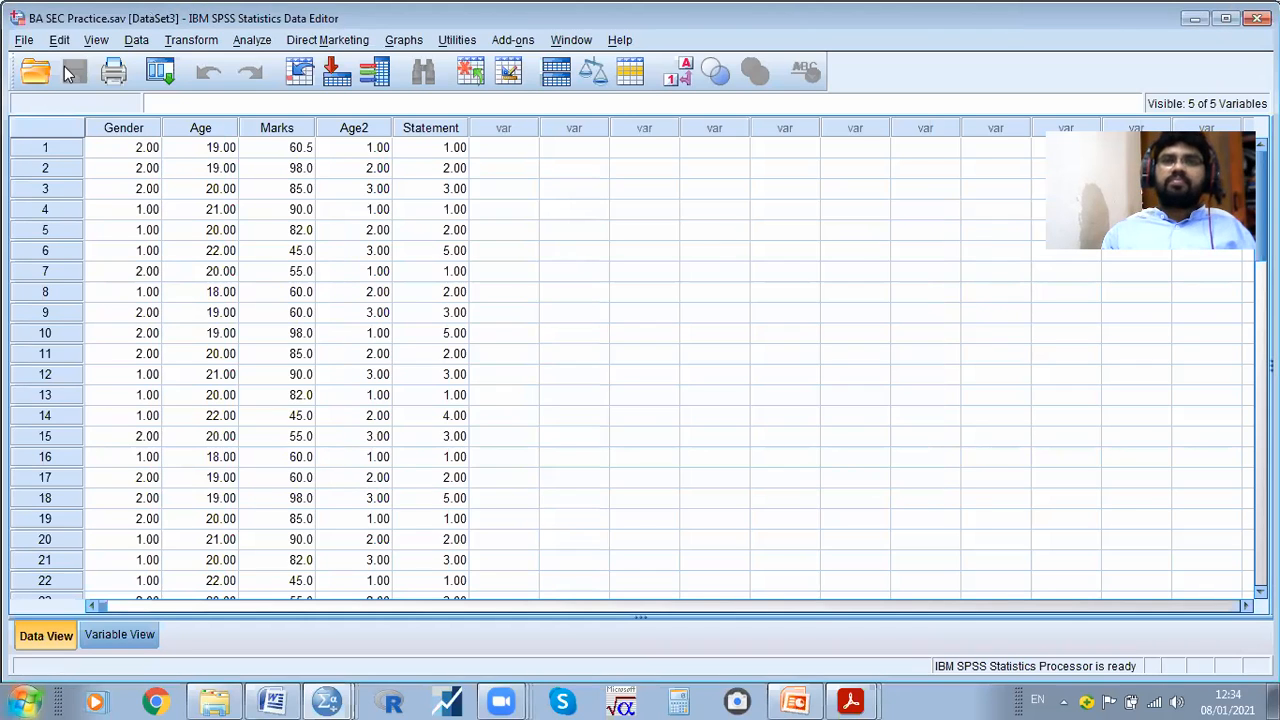
Switch to the PowerPoint slide Entering Data and highlight the bullet line "Import files from"
click(24, 41)
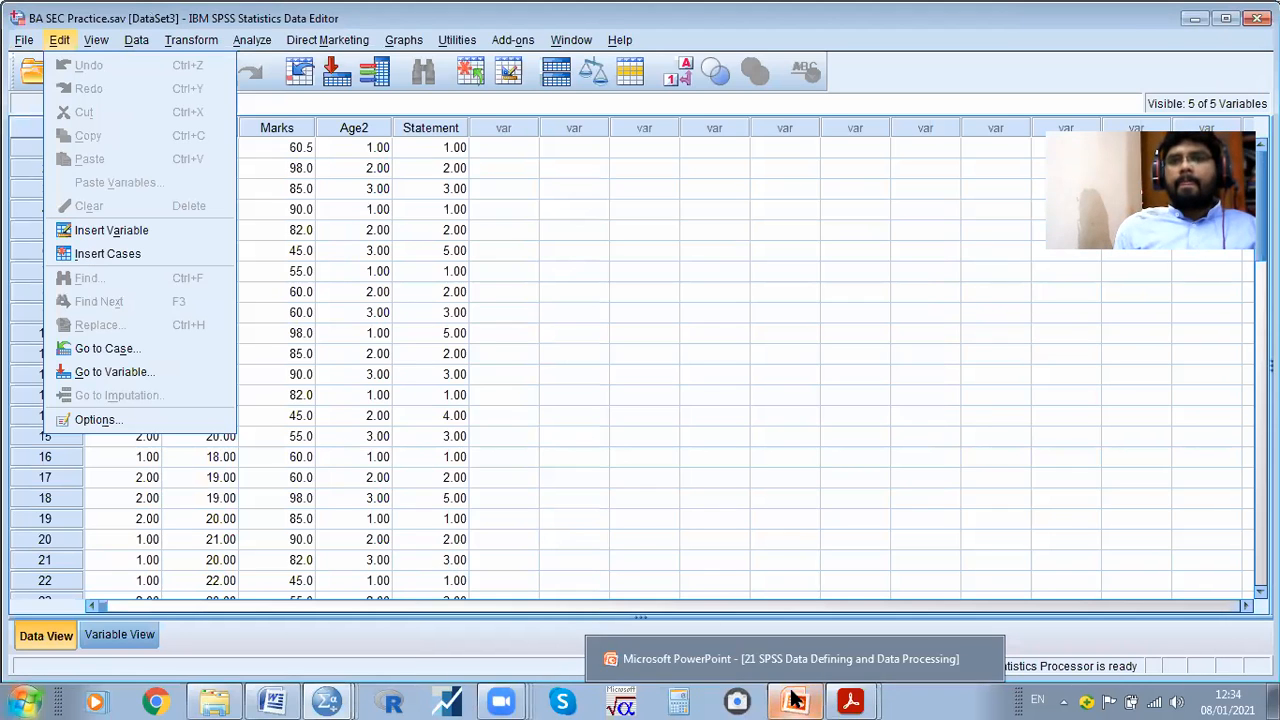
click(793, 700)
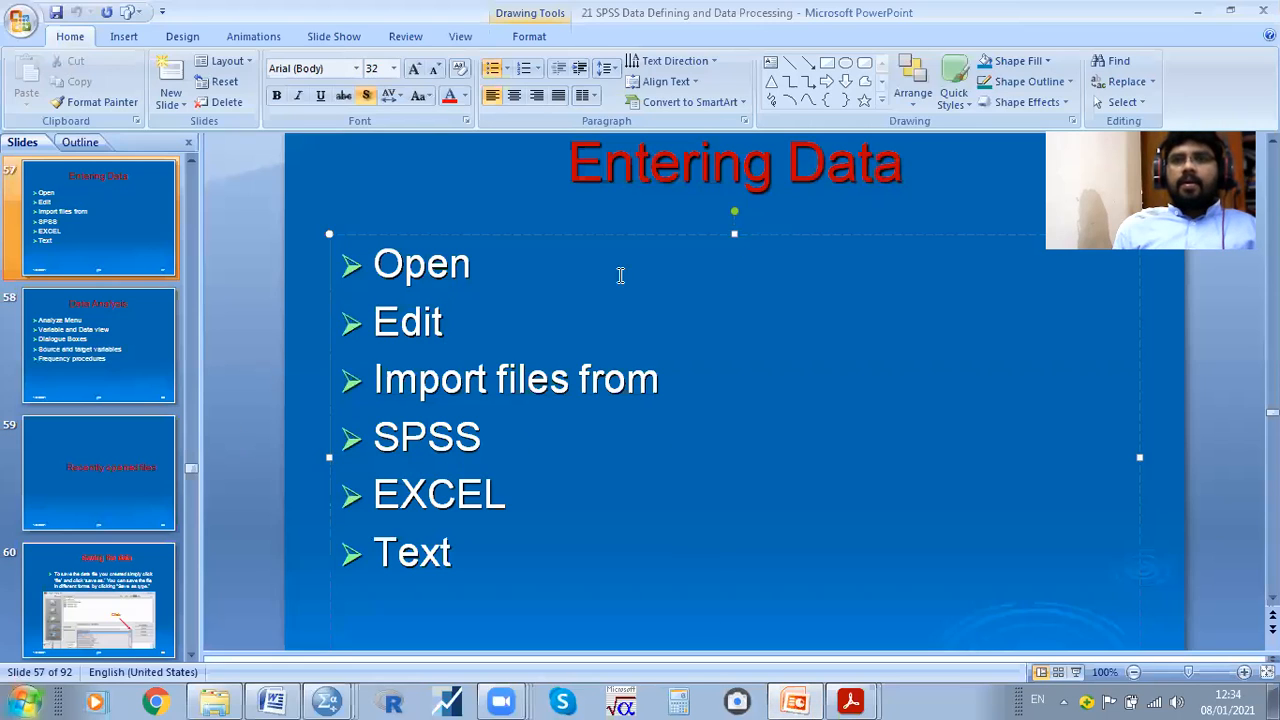
click(497, 380)
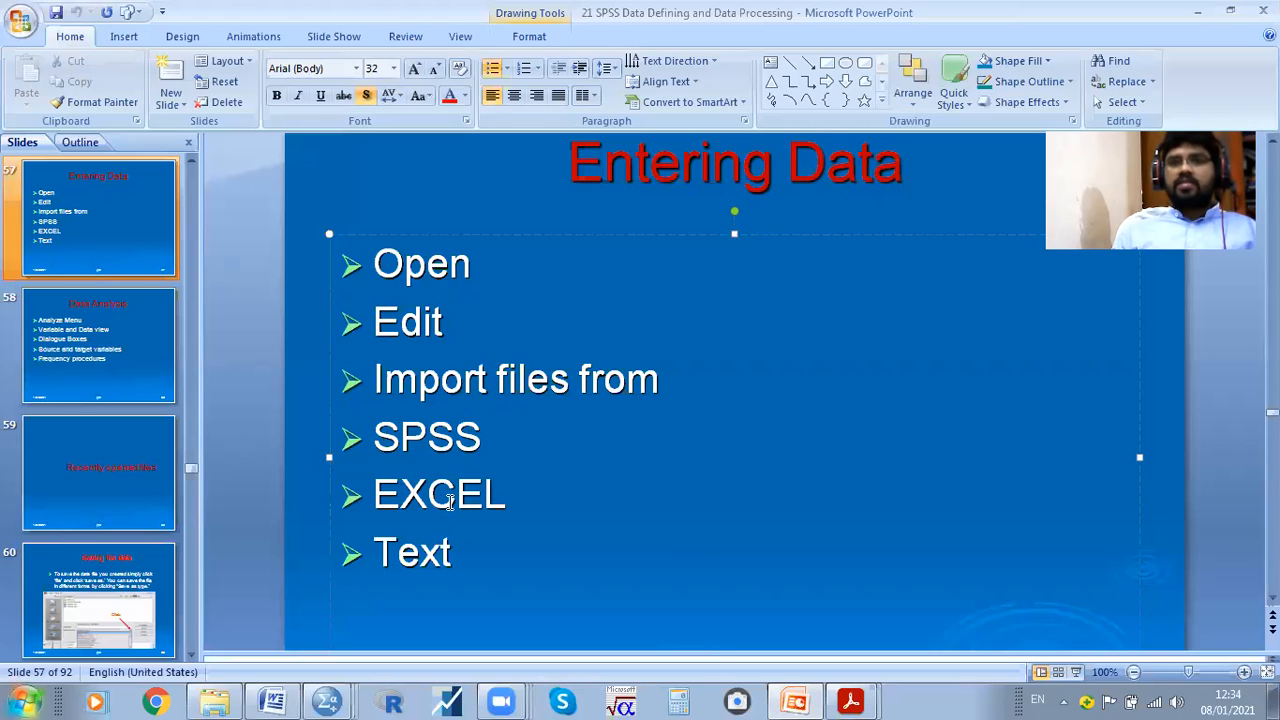
click(425, 555)
click(433, 512)
click(462, 416)
click(379, 388)
drag(447, 388, 614, 390)
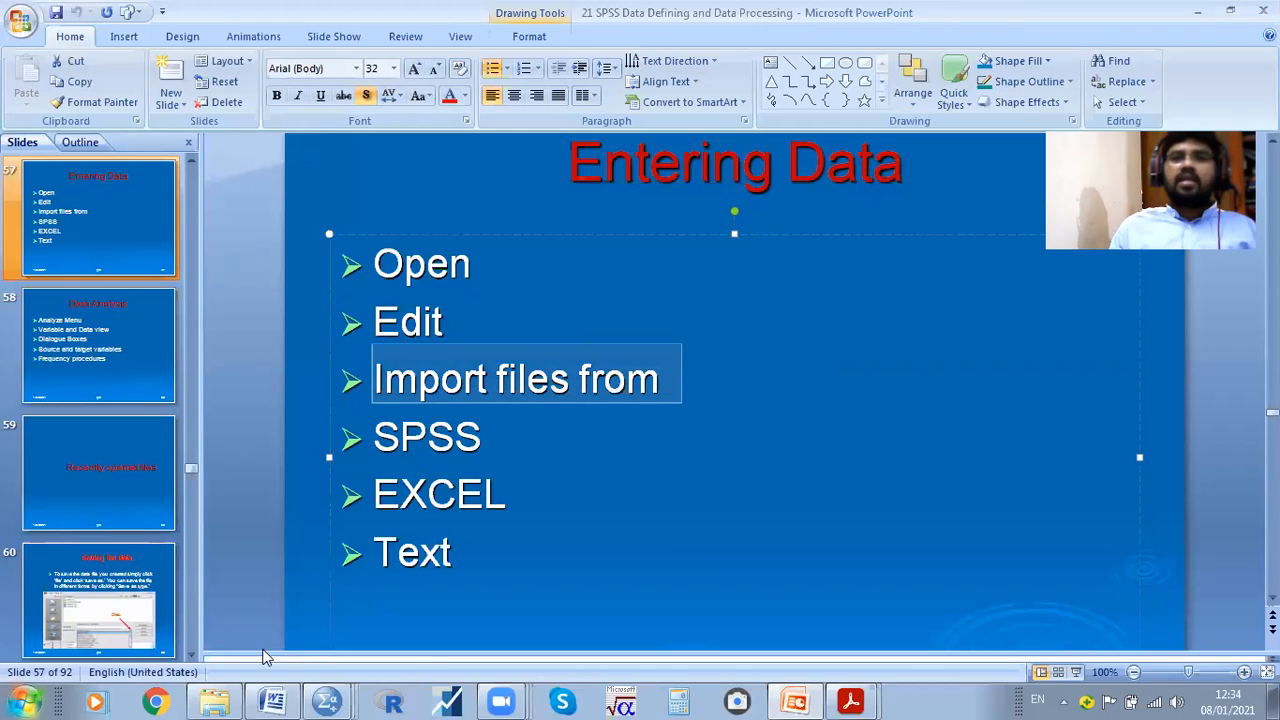
Launch Microsoft Office Excel 2007 with a blank workbook and switch back to the BA SEC Practice.sav Data Editor
click(28, 701)
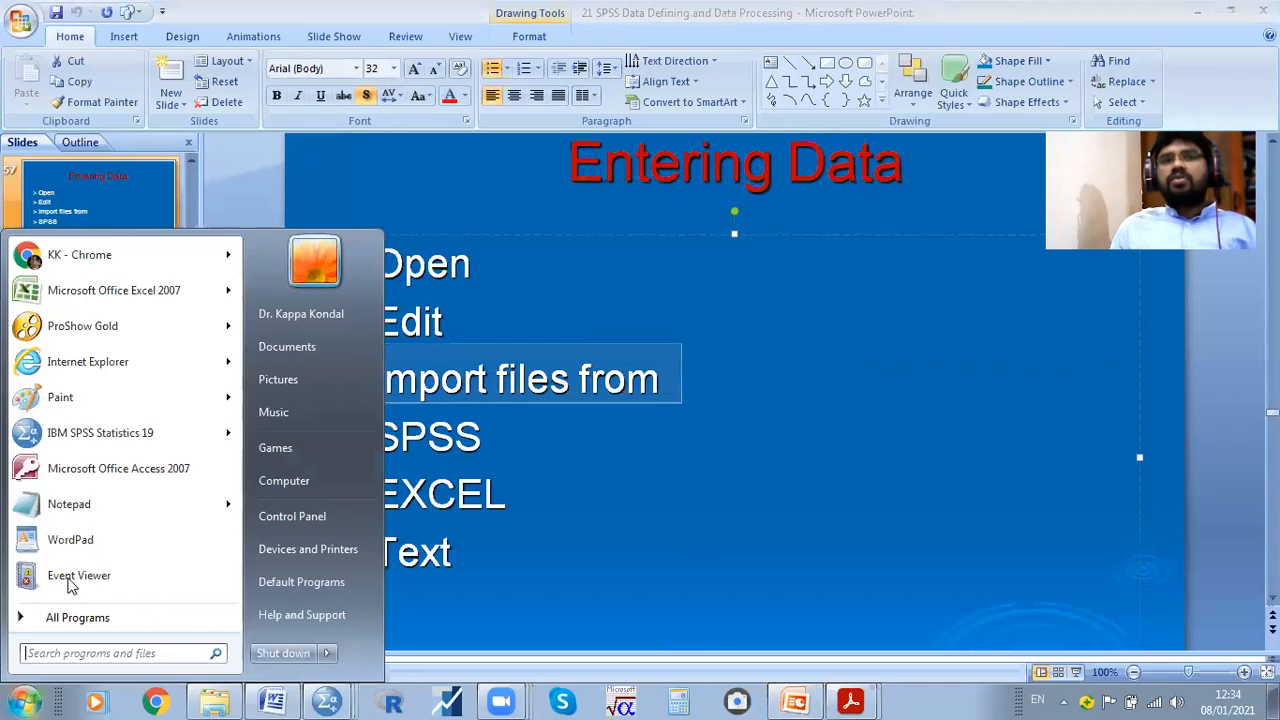
click(150, 290)
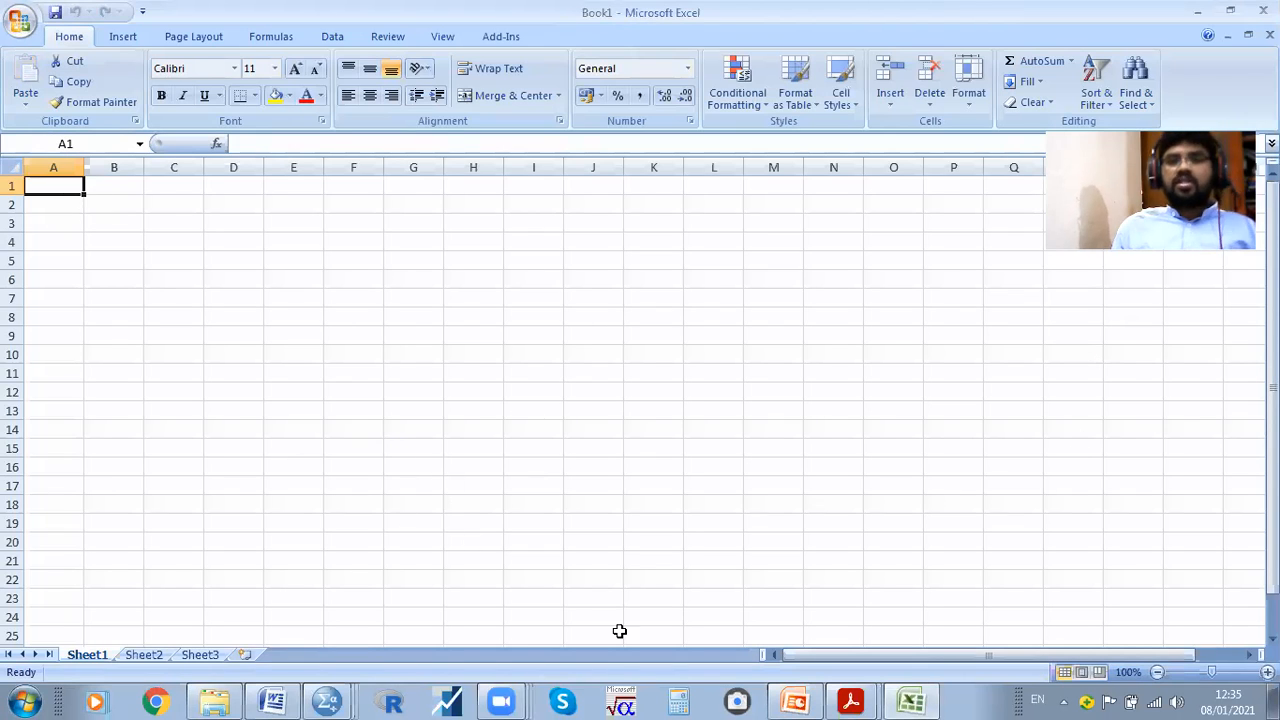
mouse_move(326, 700)
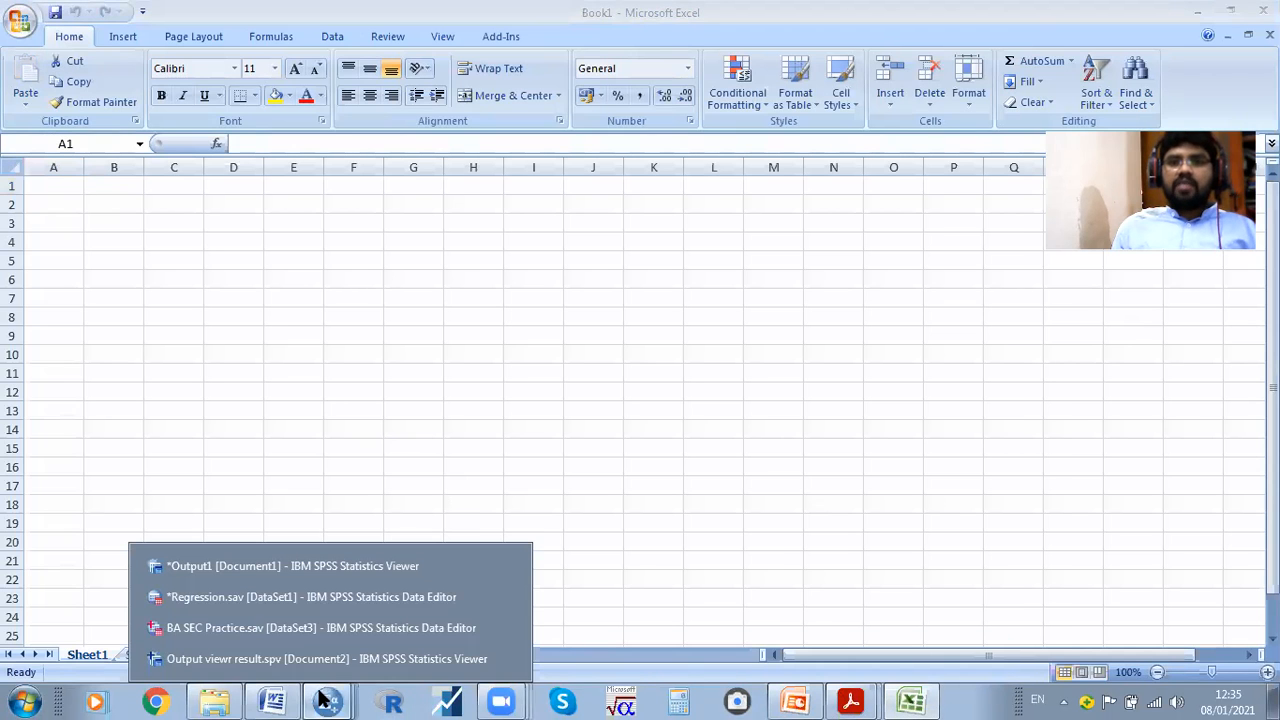
click(294, 626)
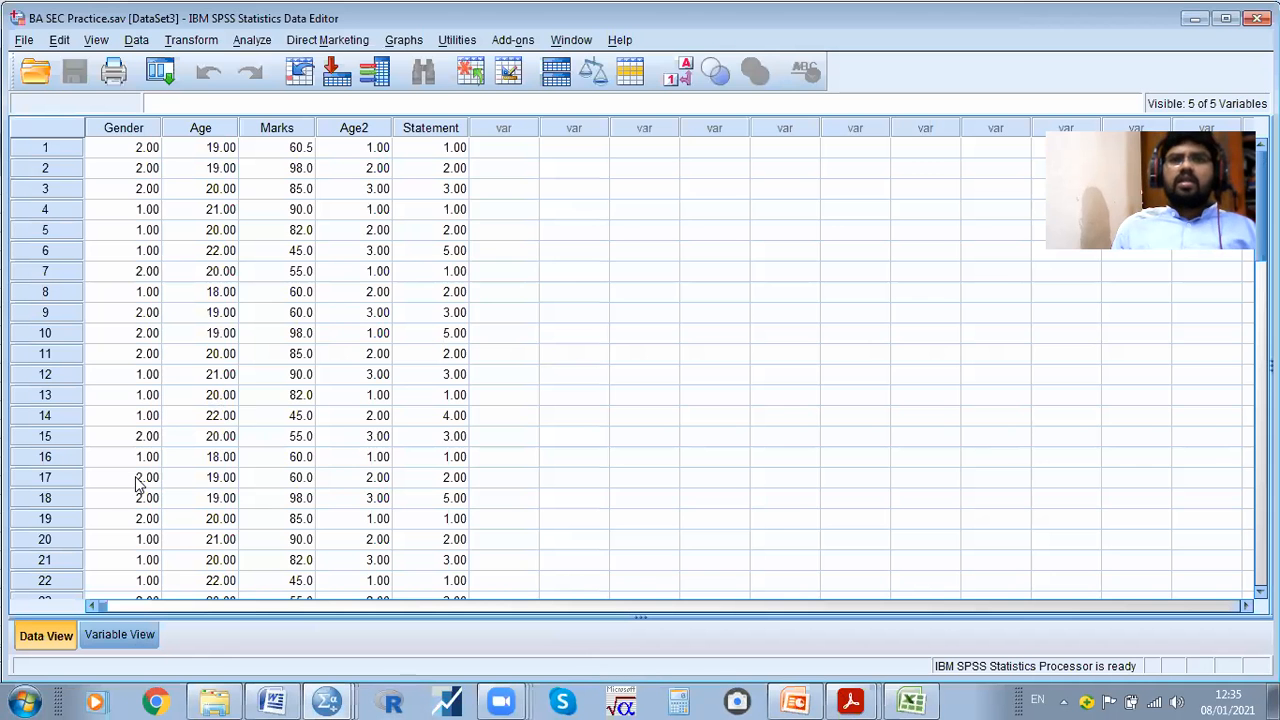
Copy the five variable columns from Gender to Statement and paste them into the blank Excel workbook starting at cell A1
click(124, 128)
key(shift+Right)
key(shift+Right)
key(shift+Right)
key(shift+Right)
key(shift+Right)
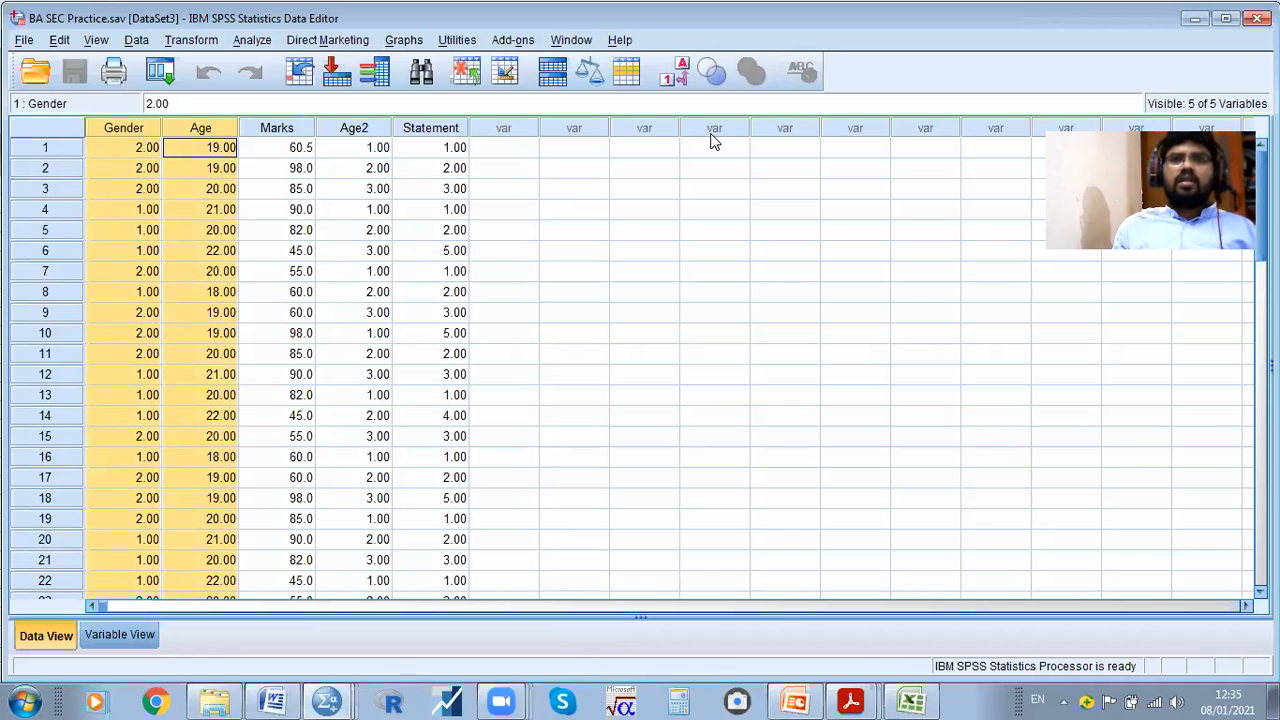
key(shift+Left)
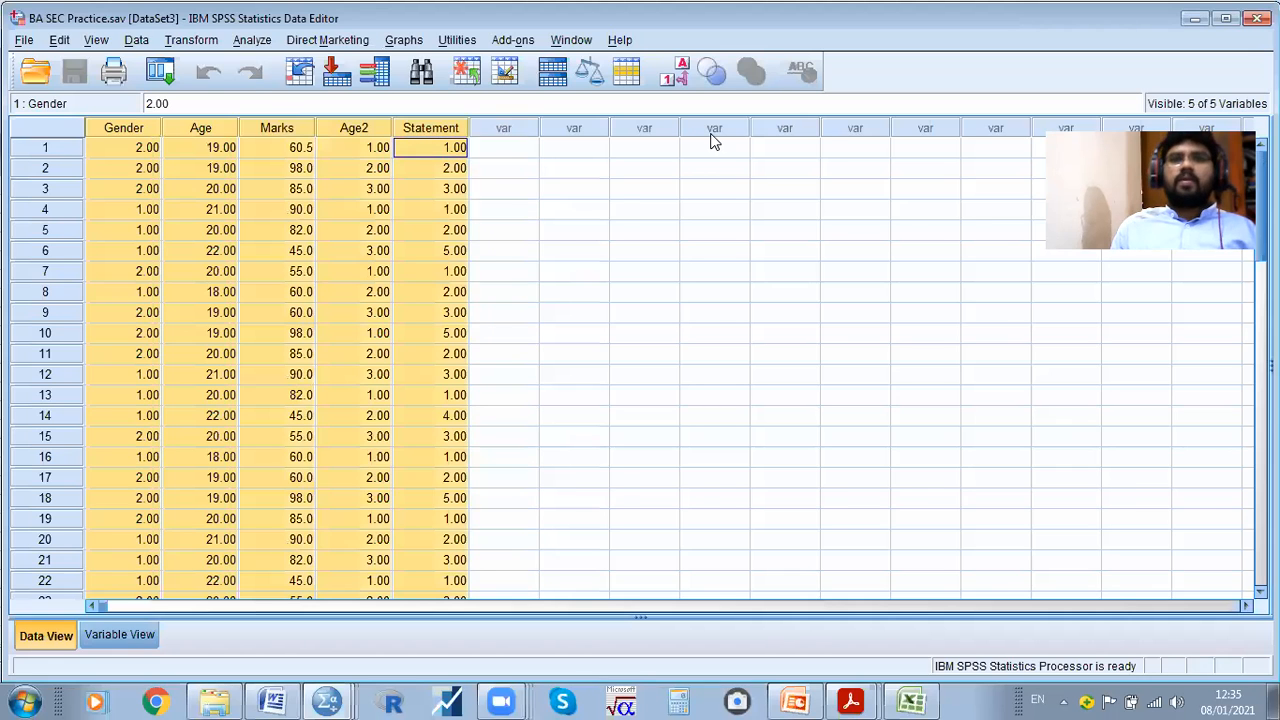
key(alt+Tab)
key(ctrl+v)
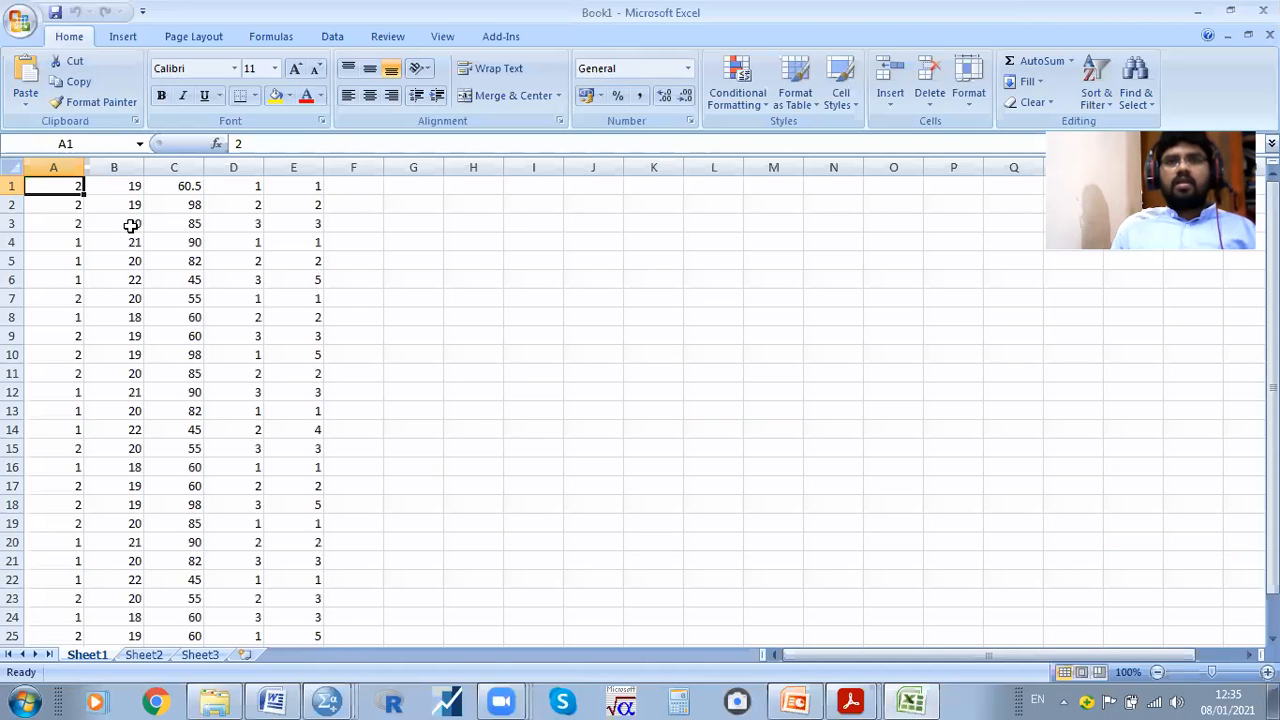
click(512, 225)
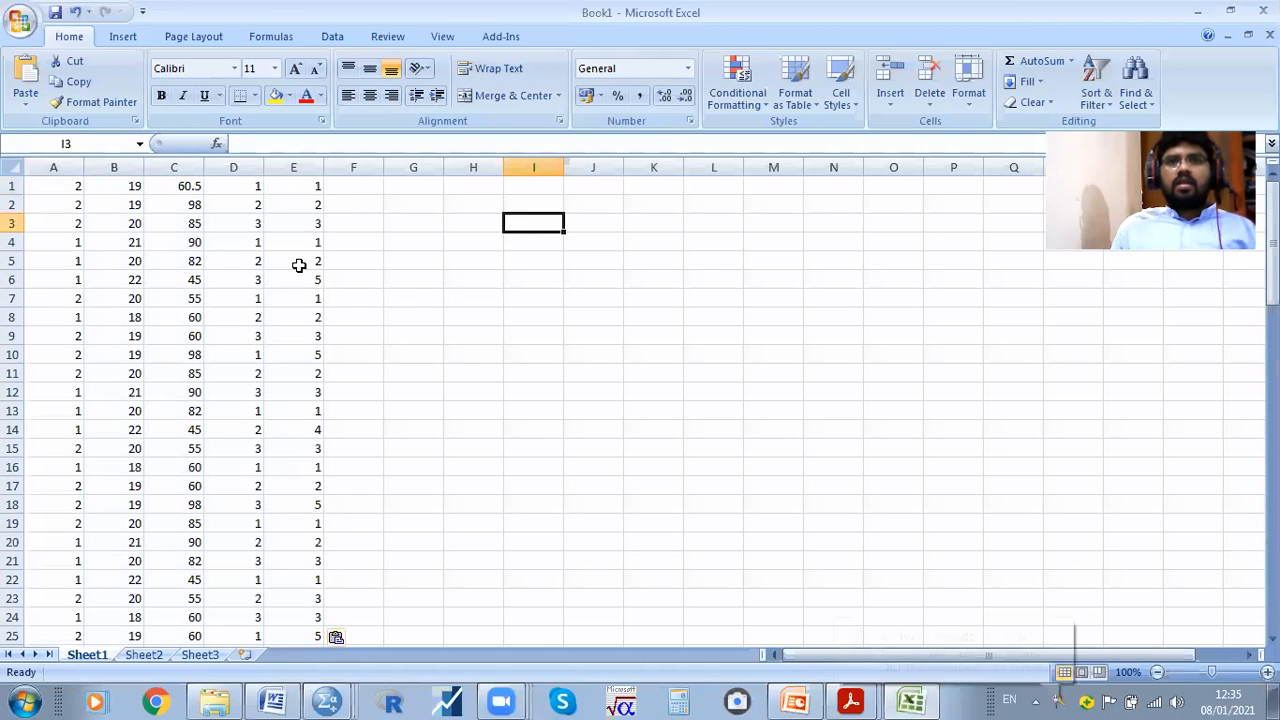
Insert an empty row above the first row of the pasted data
click(14, 187)
right_click(14, 187)
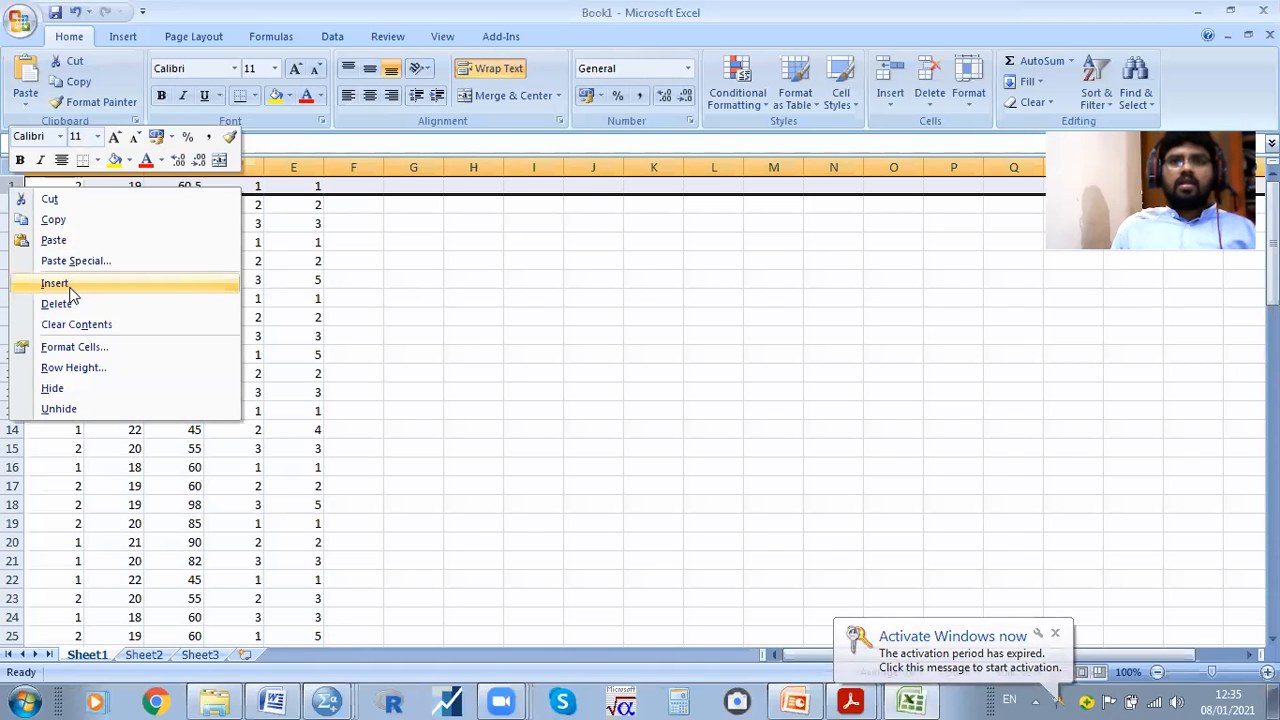
click(55, 284)
Enter the column headers Gender, Age, marks, Age2 and Statement in cells A1 to E1
click(57, 188)
text(Gender)
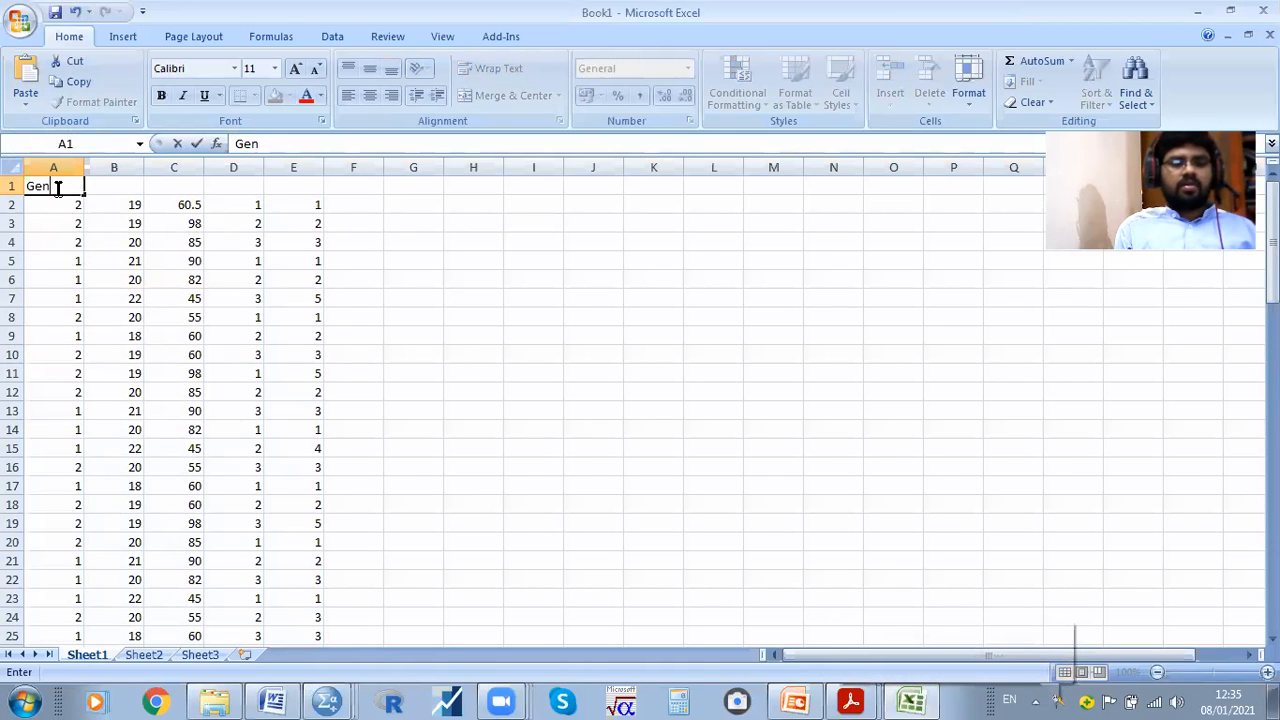
key(Tab)
text(Age)
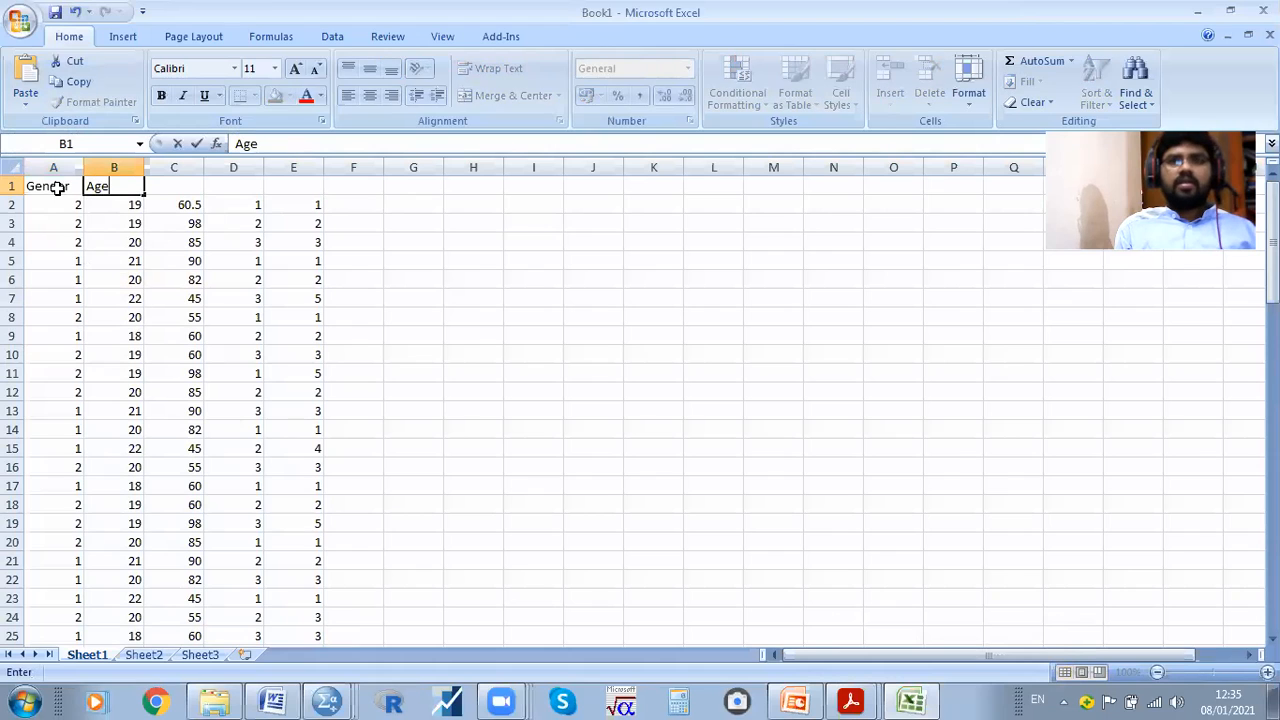
key(Tab)
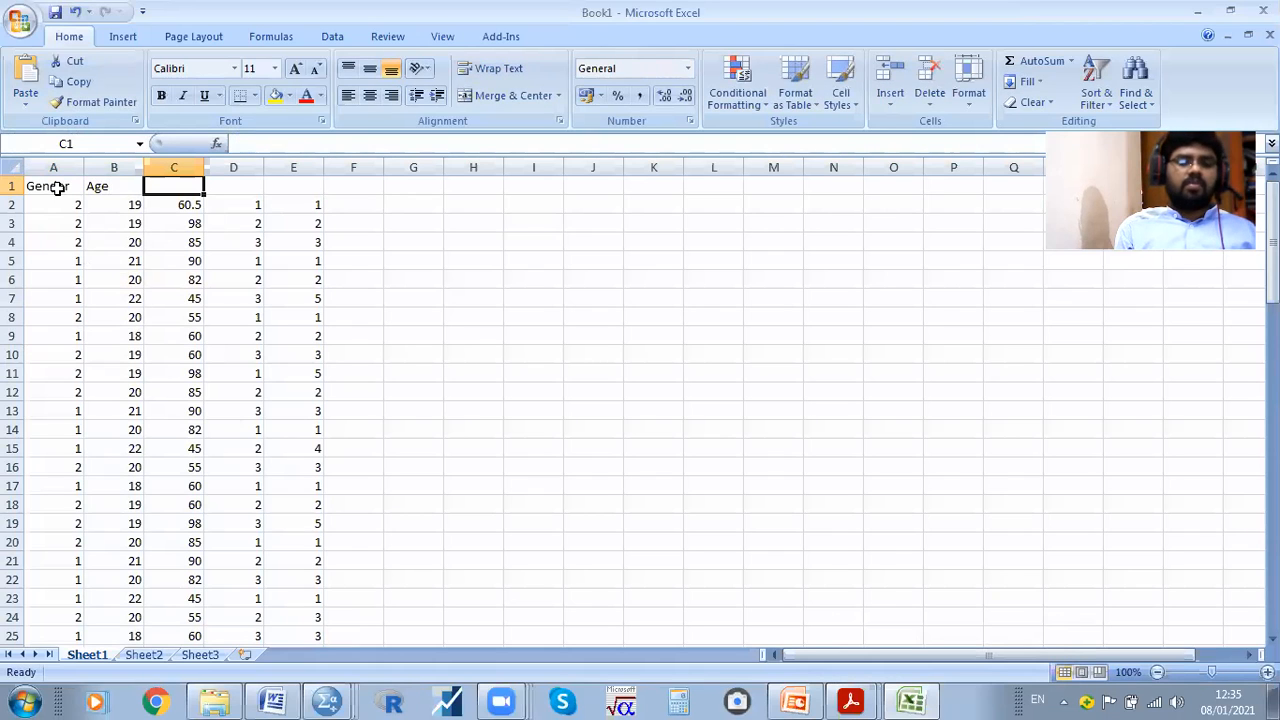
text(marks)
key(Tab)
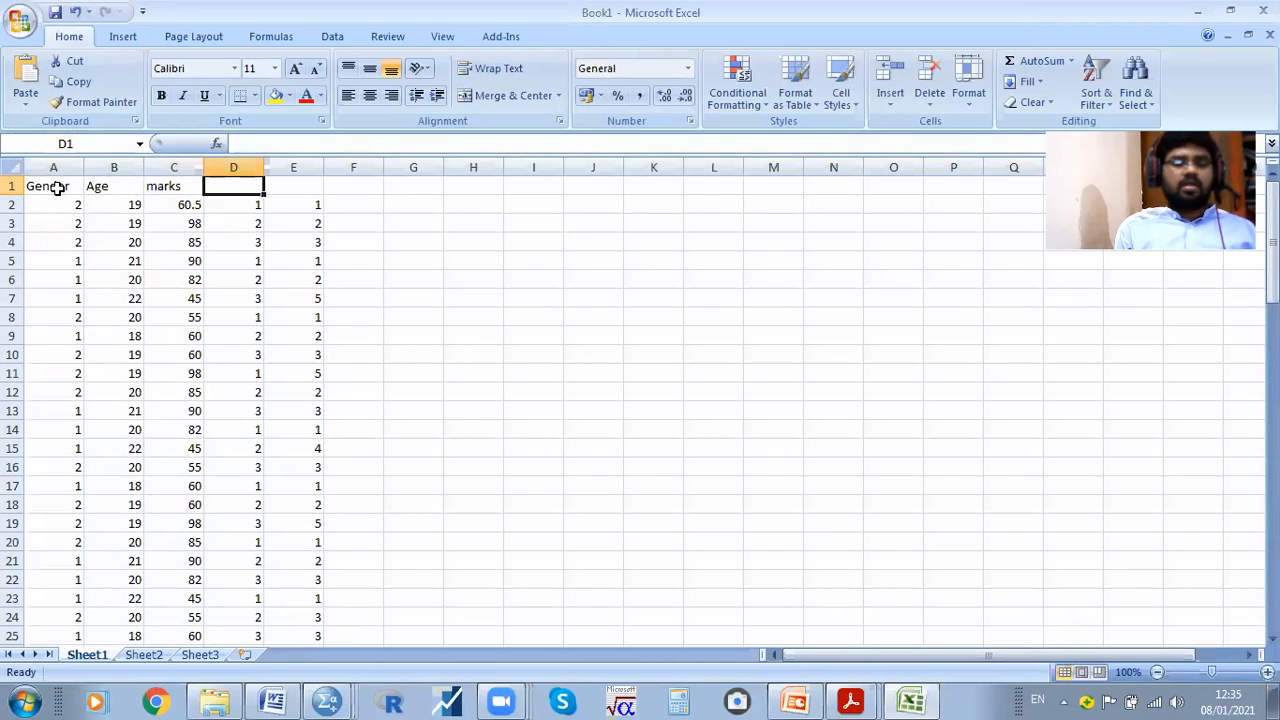
text(Age2)
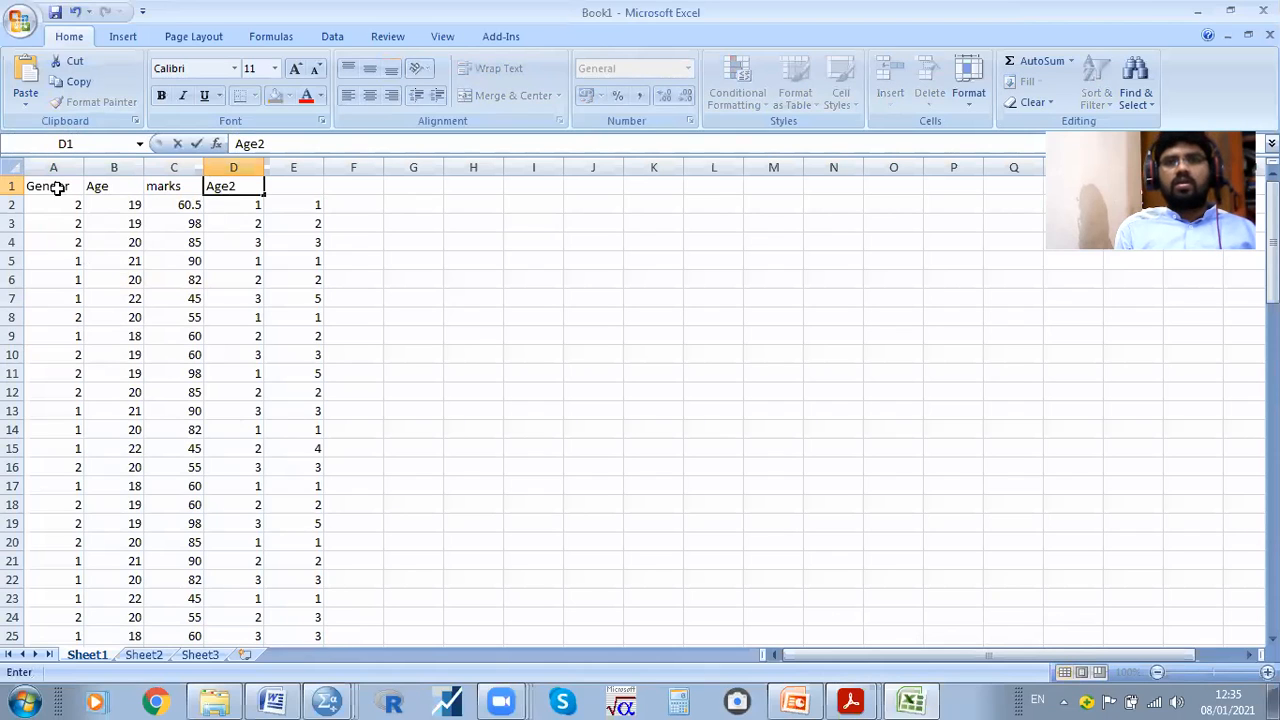
key(Tab)
text(S)
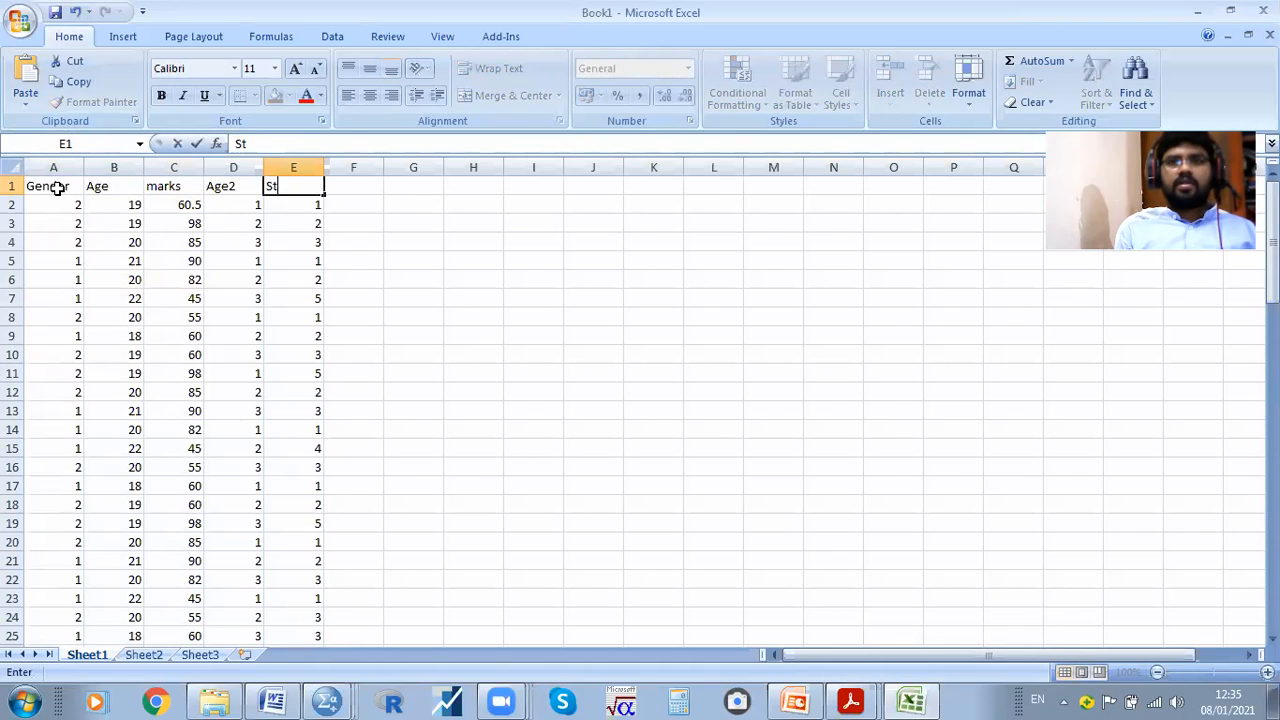
text(tatemen)
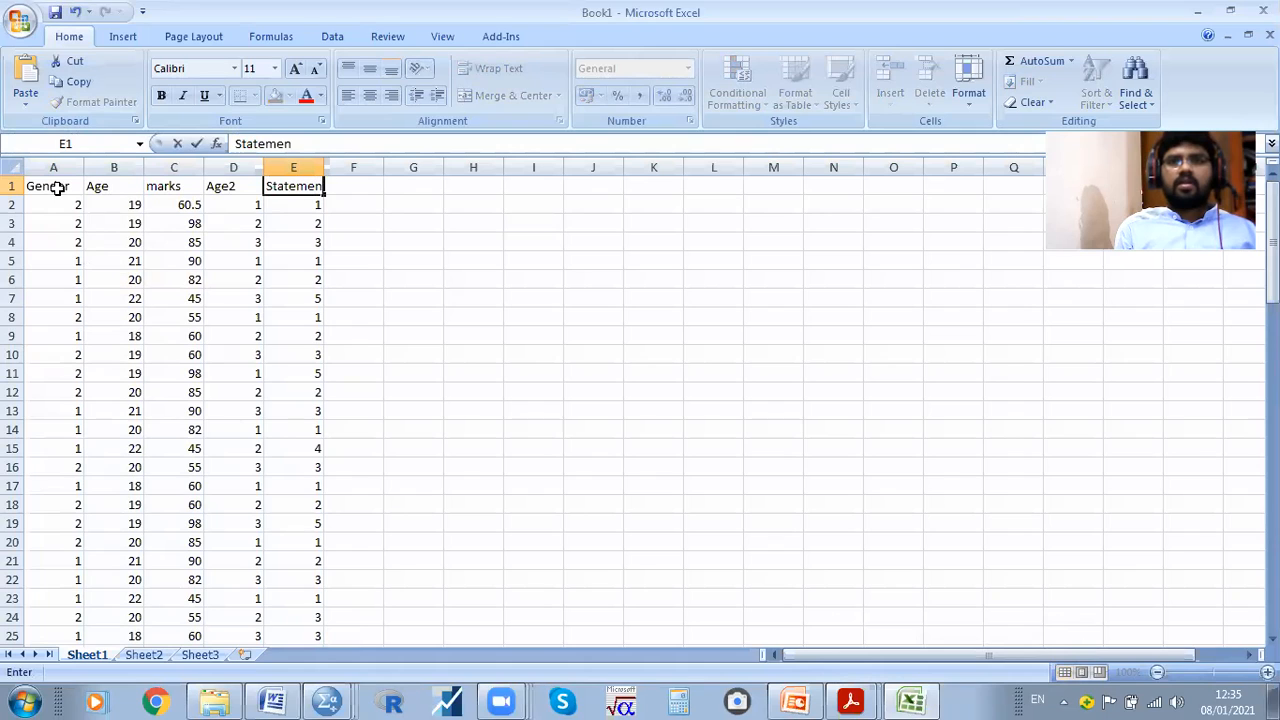
text(t)
key(Return)
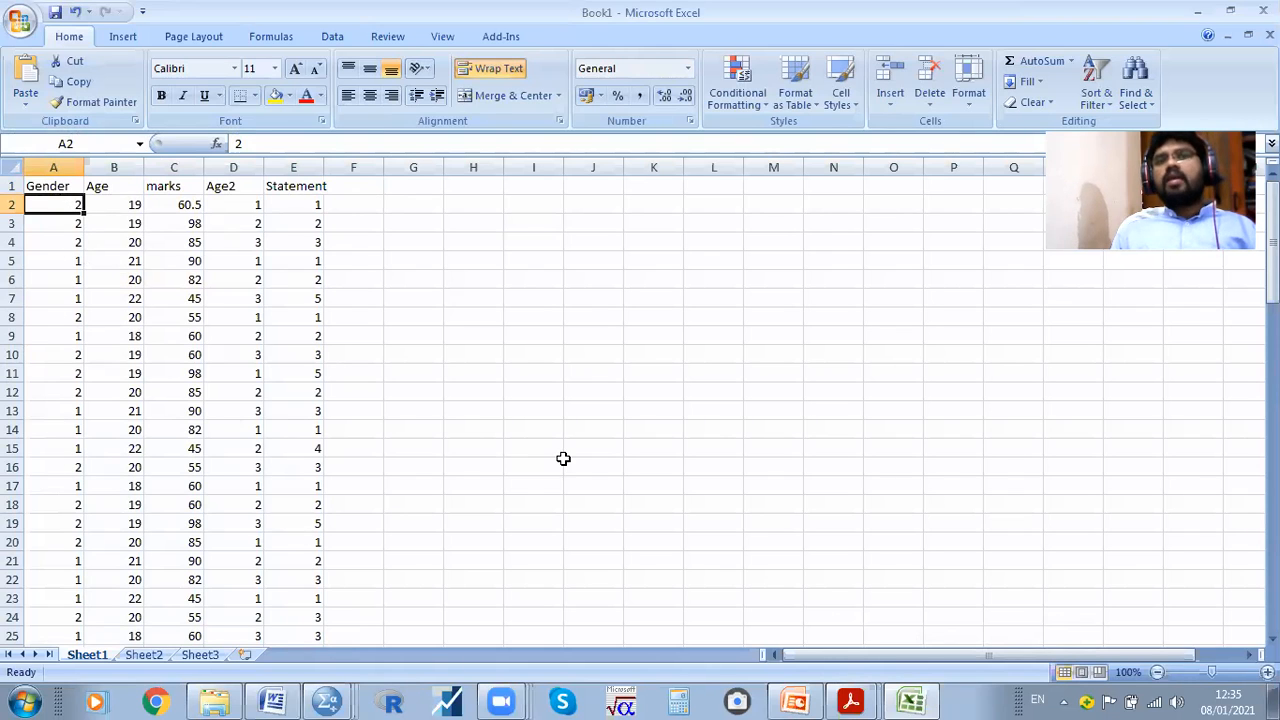
Examine the pasted rows down to the end of the data, including the rows from 42 on, and return to the headers
scroll(305, 384, down, 12)
scroll(305, 384, down, 4)
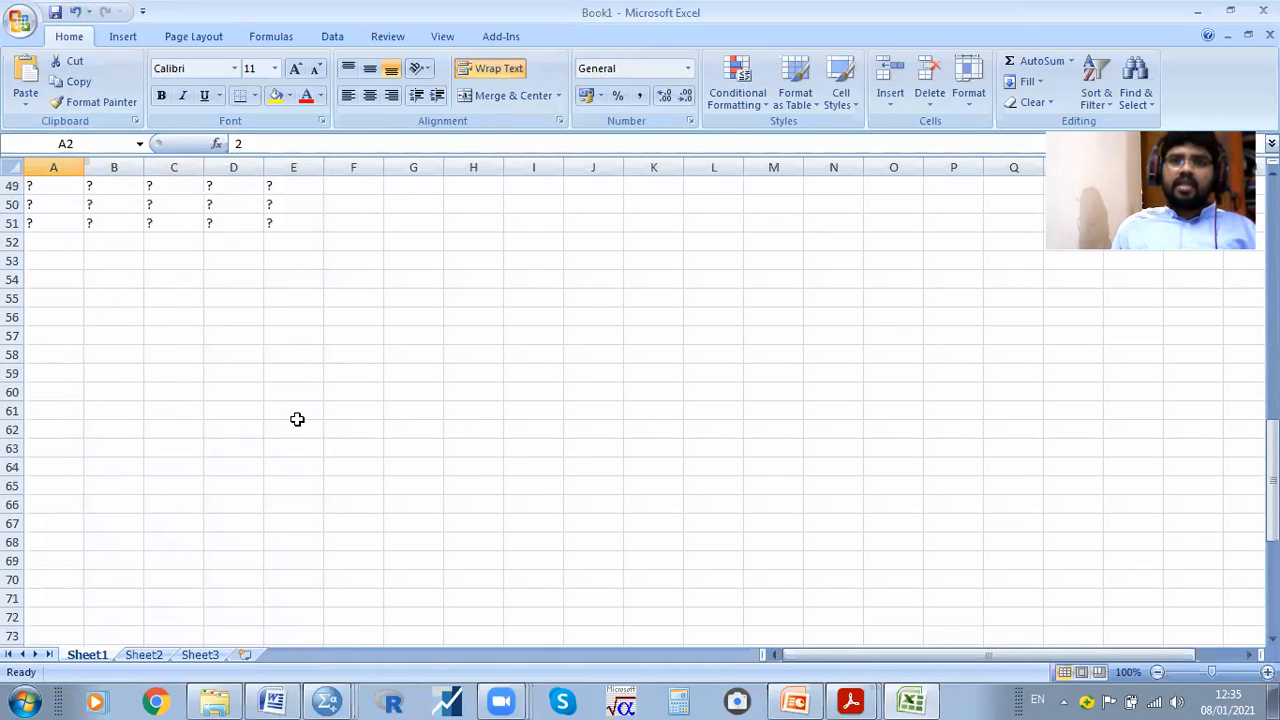
scroll(297, 420, up, 5)
click(323, 374)
click(59, 336)
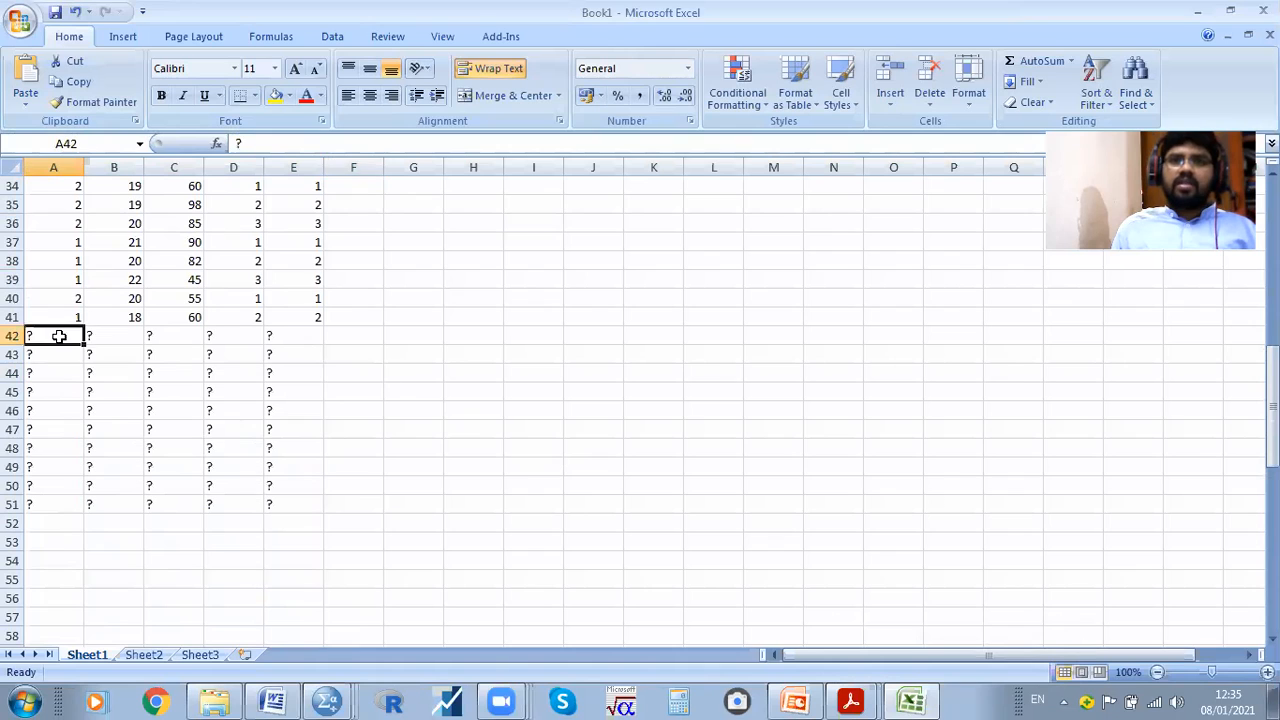
click(360, 338)
scroll(441, 364, up, 10)
scroll(441, 364, up, 1)
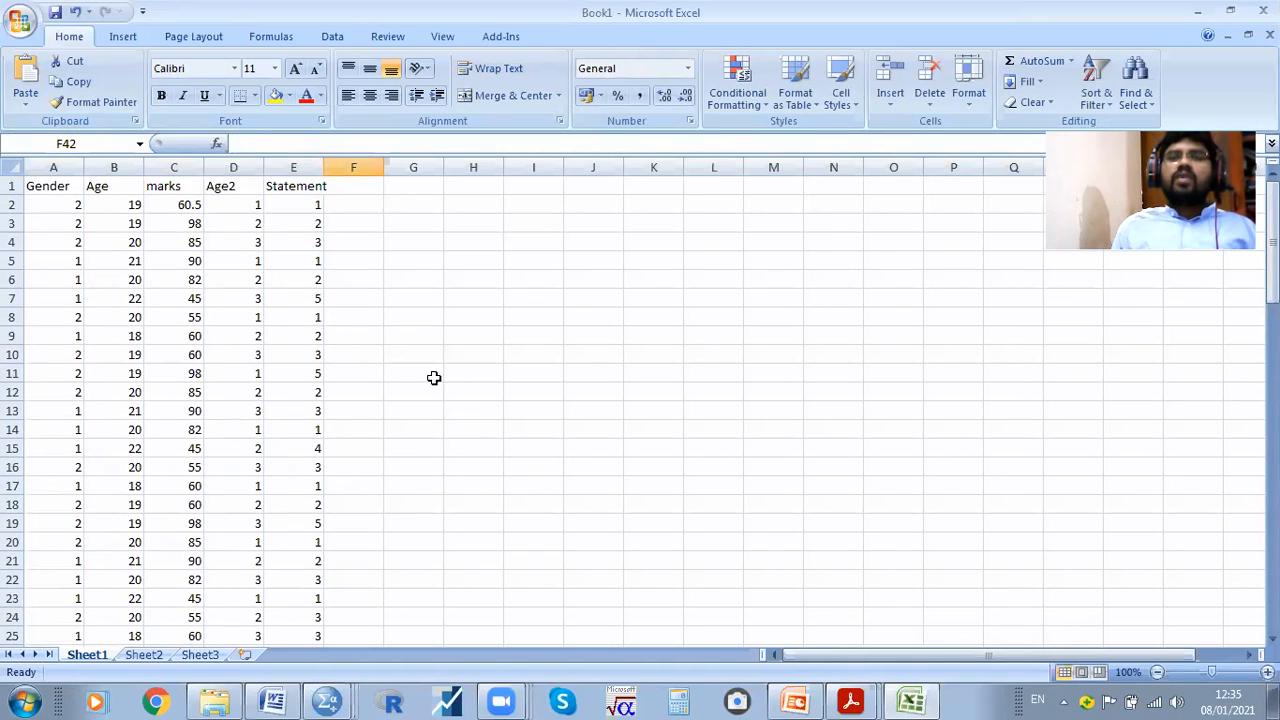
click(466, 331)
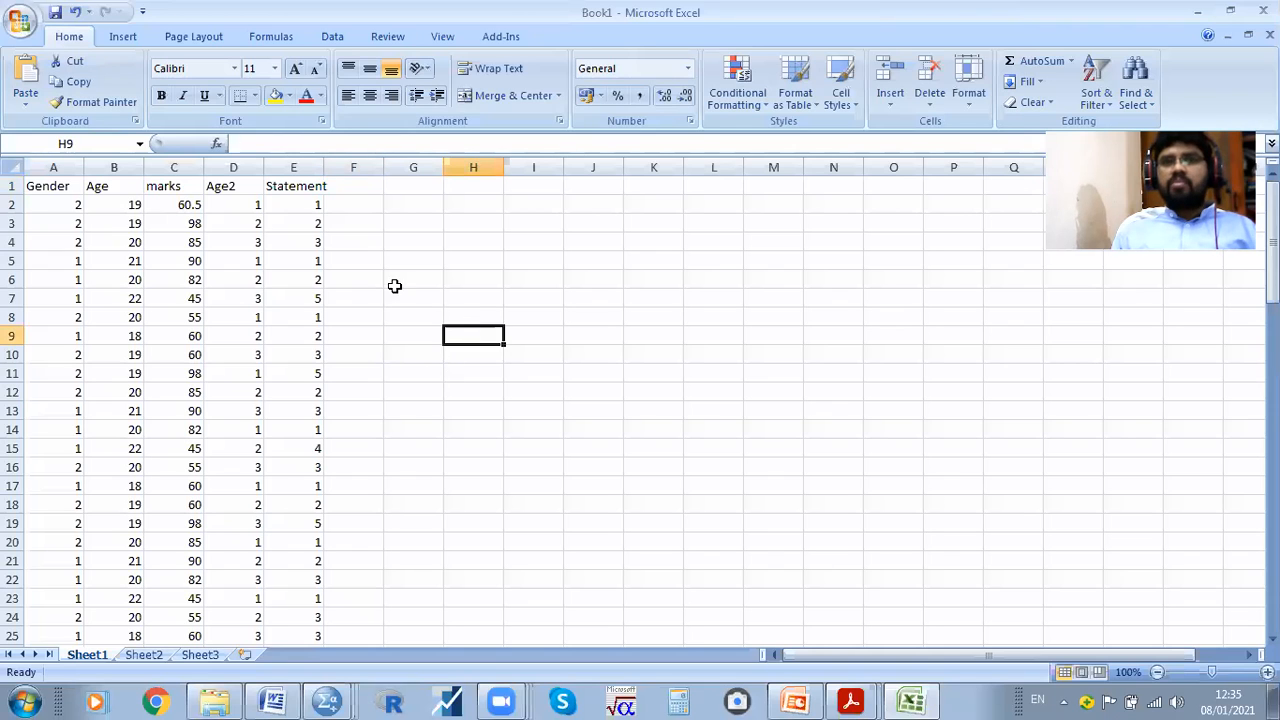
Start saving the workbook in Excel 97-2003 format and browse to PG College Class\BA Eco\BA SEC on drive F:
click(30, 20)
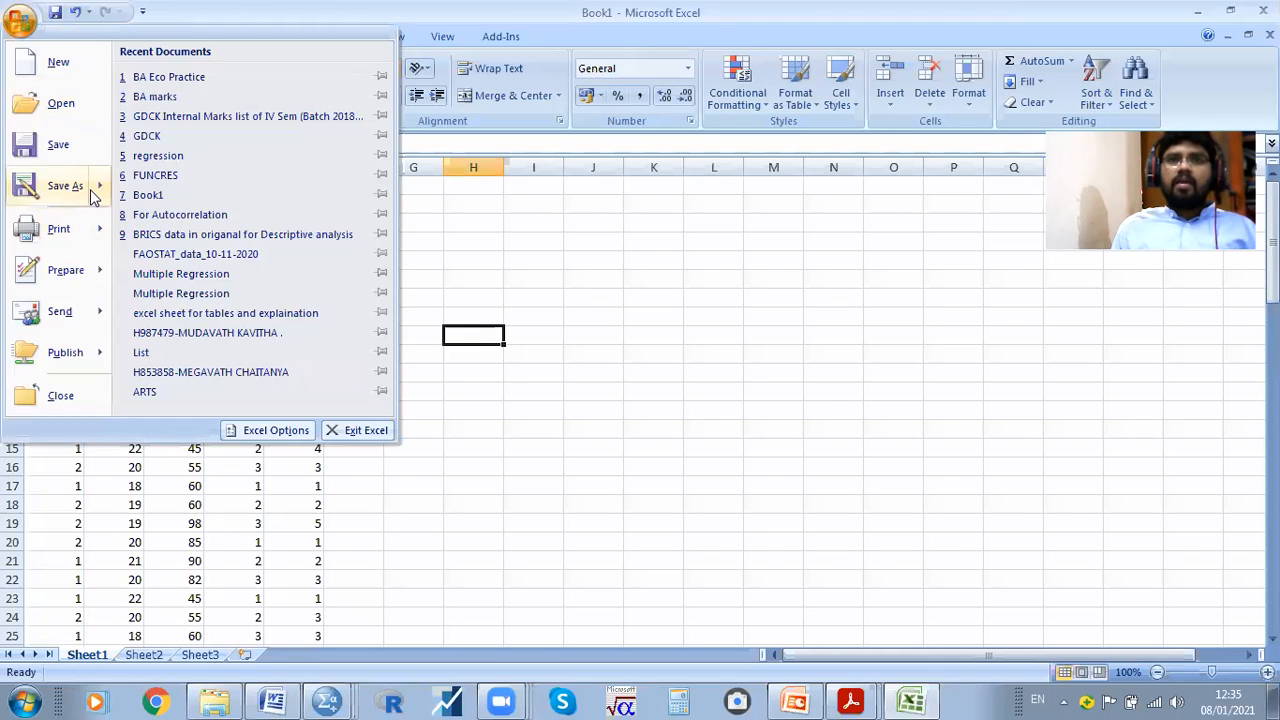
mouse_move(106, 196)
click(184, 229)
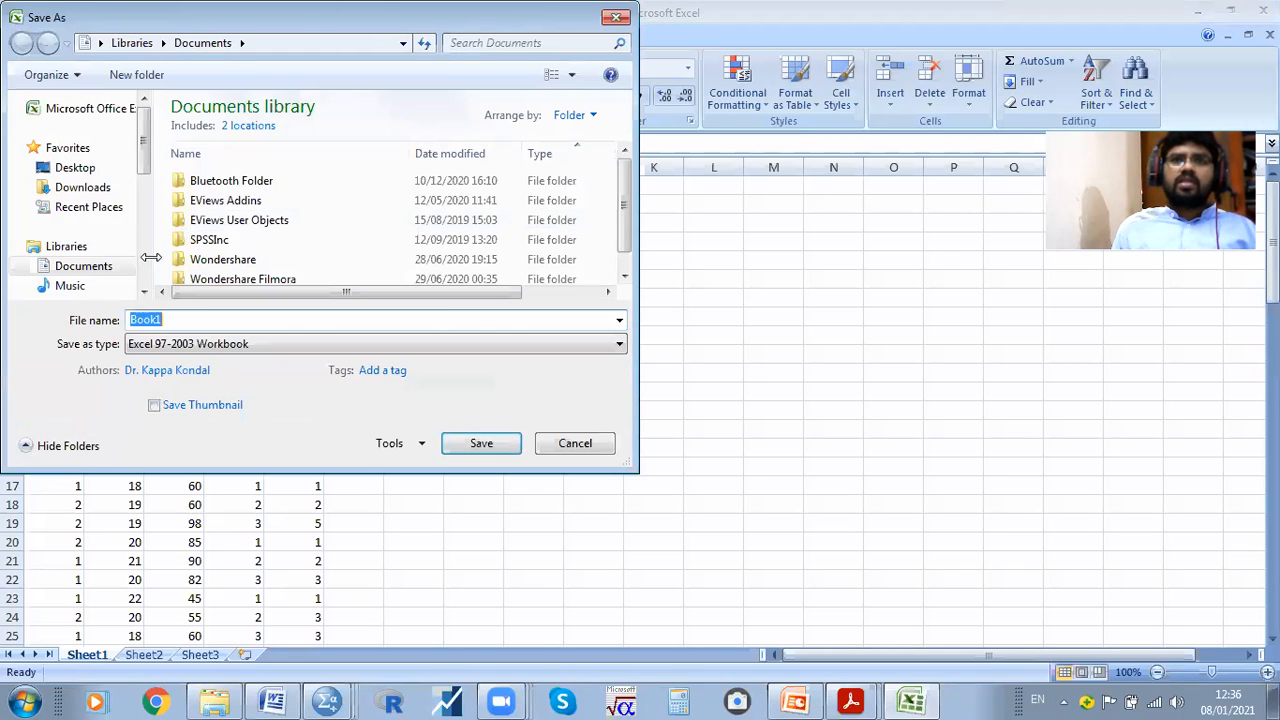
scroll(137, 259, down, 3)
scroll(140, 265, down, 3)
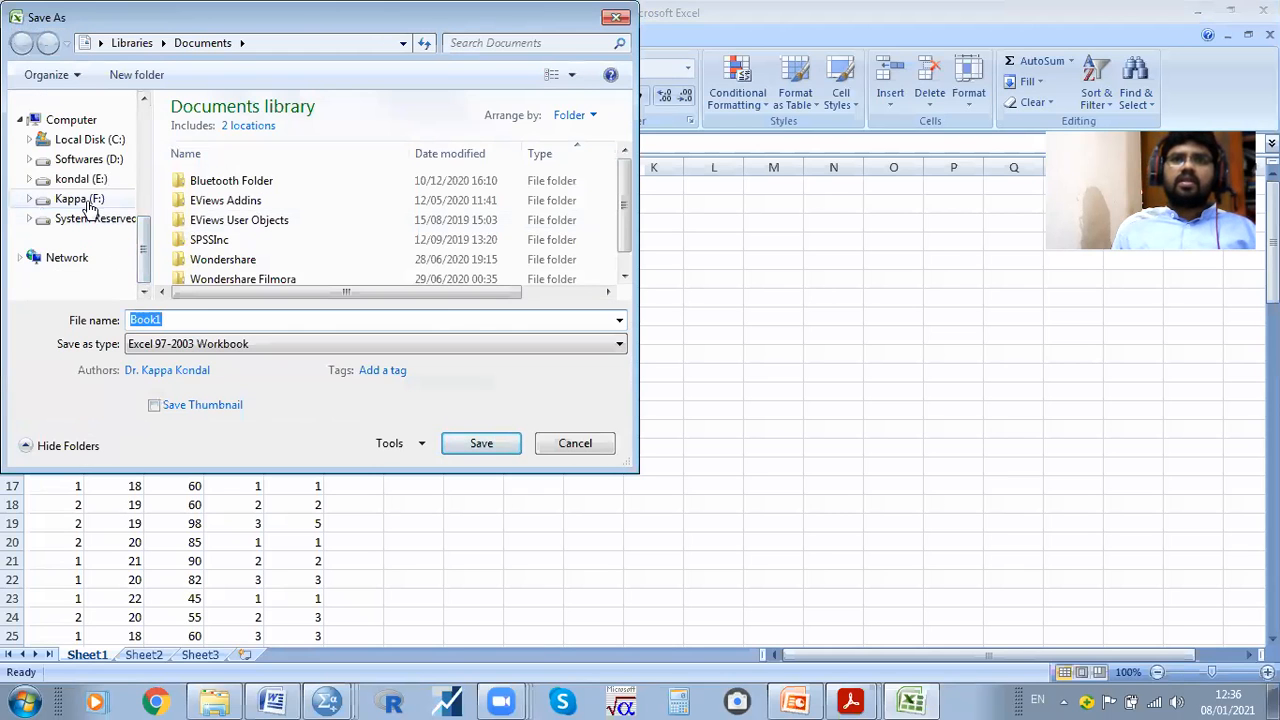
click(80, 199)
click(229, 207)
scroll(260, 213, down, 10)
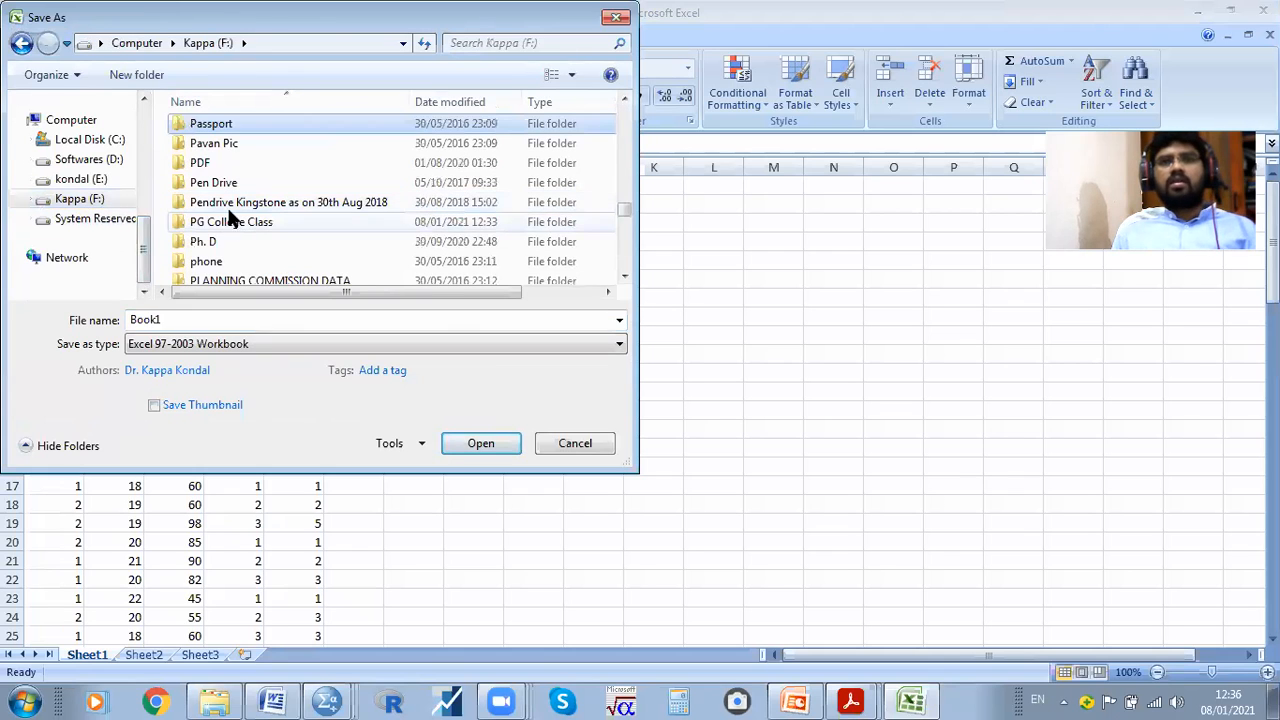
double_click(300, 219)
double_click(211, 153)
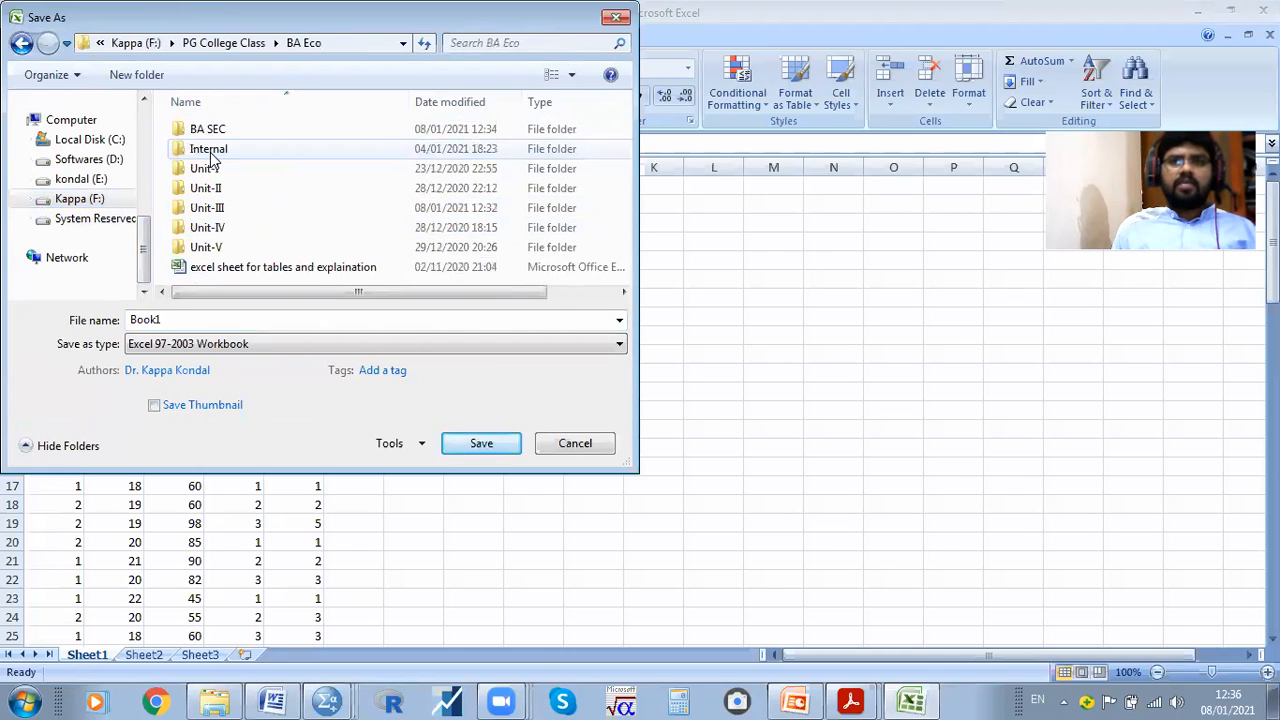
double_click(215, 133)
Save the workbook as SEC SPSS Practice and close it
double_click(204, 318)
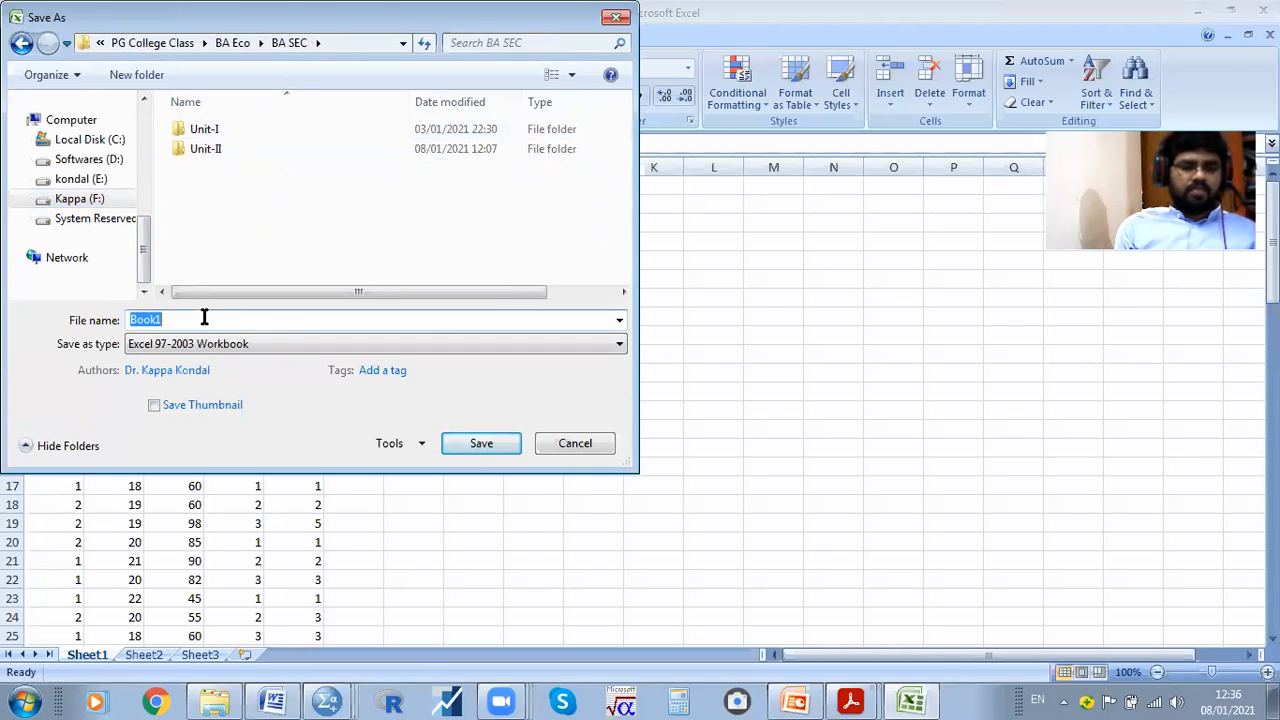
text(SEC SPSS Practice)
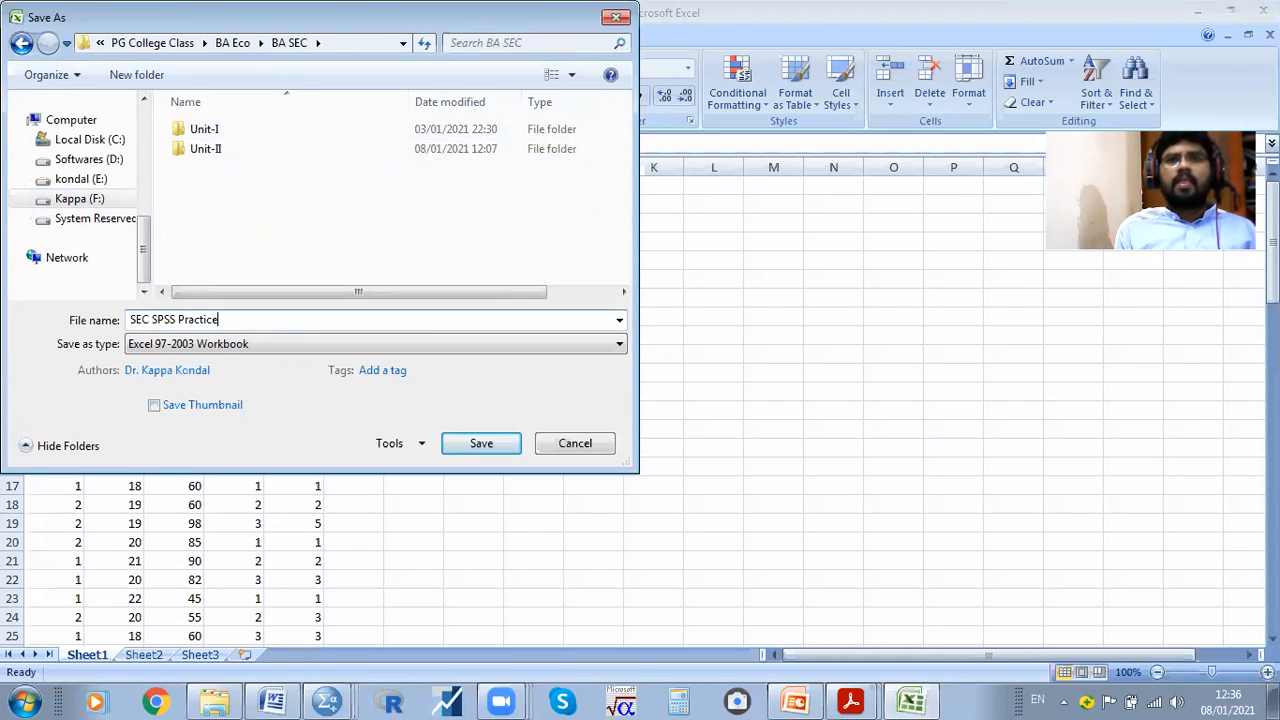
key(Return)
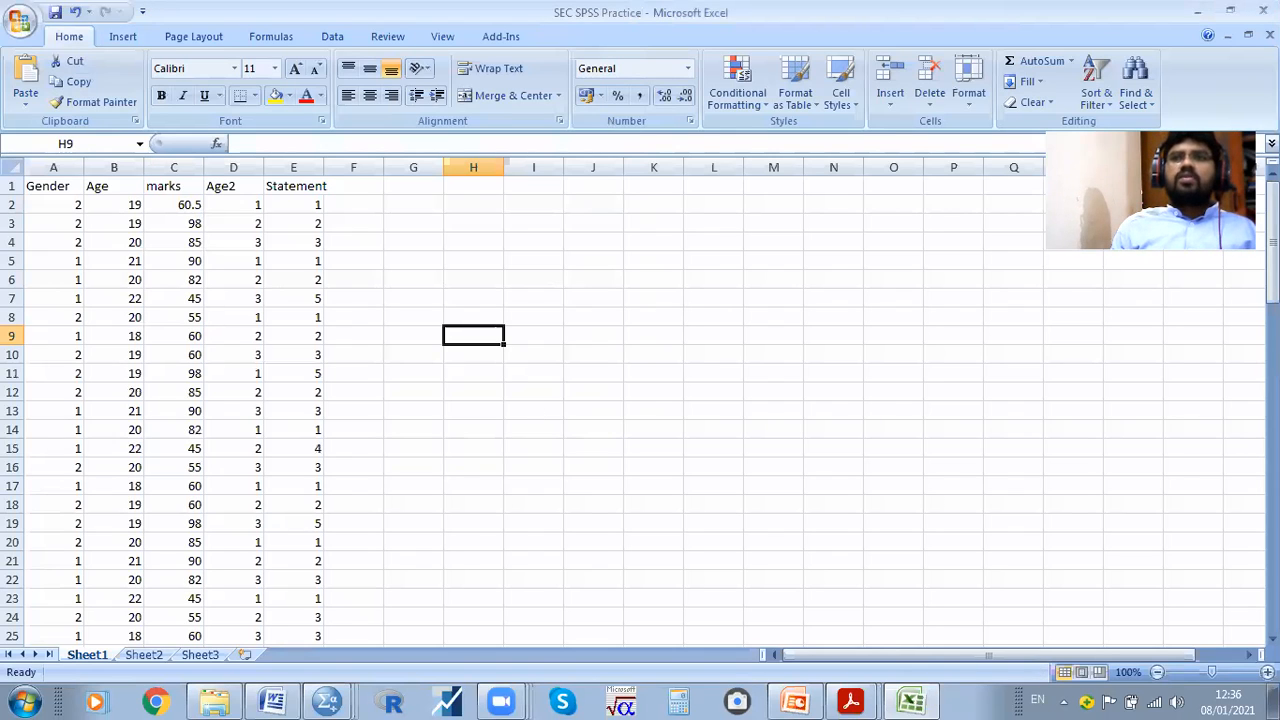
click(1197, 12)
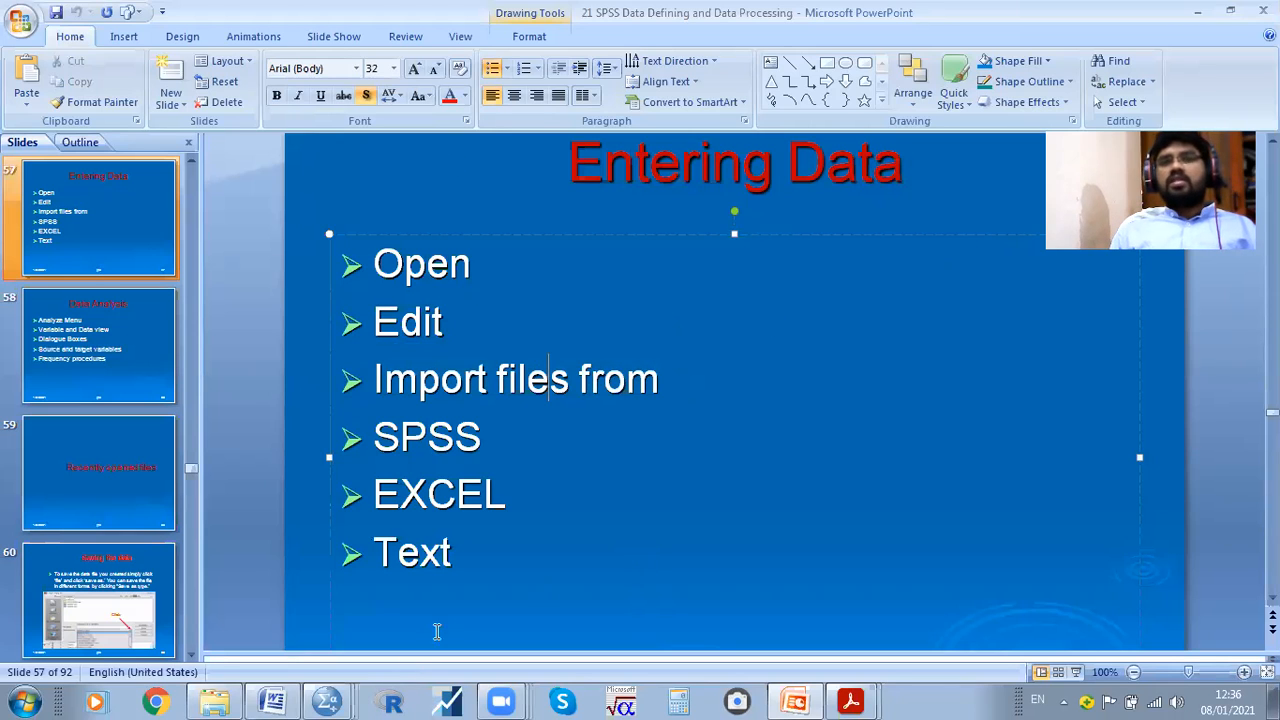
Switch to the SPSS data editor showing BA SEC Practice.sav and create a new empty dataset
mouse_move(335, 700)
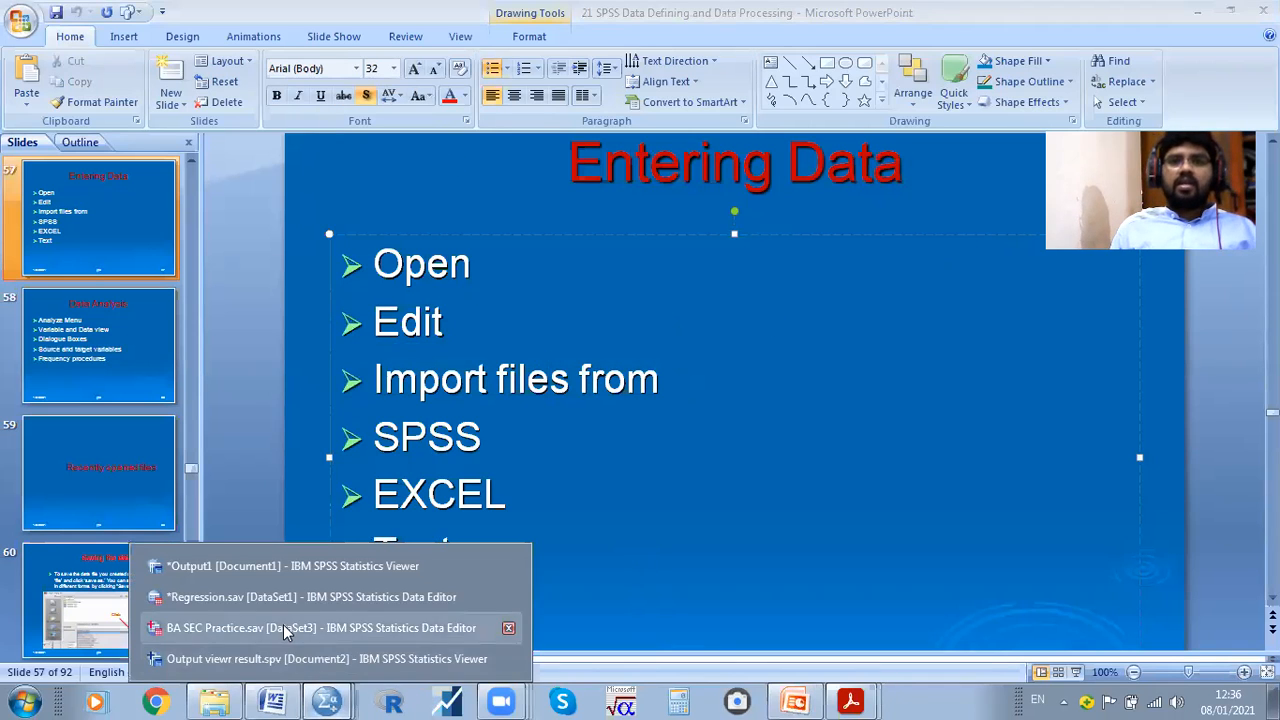
click(470, 623)
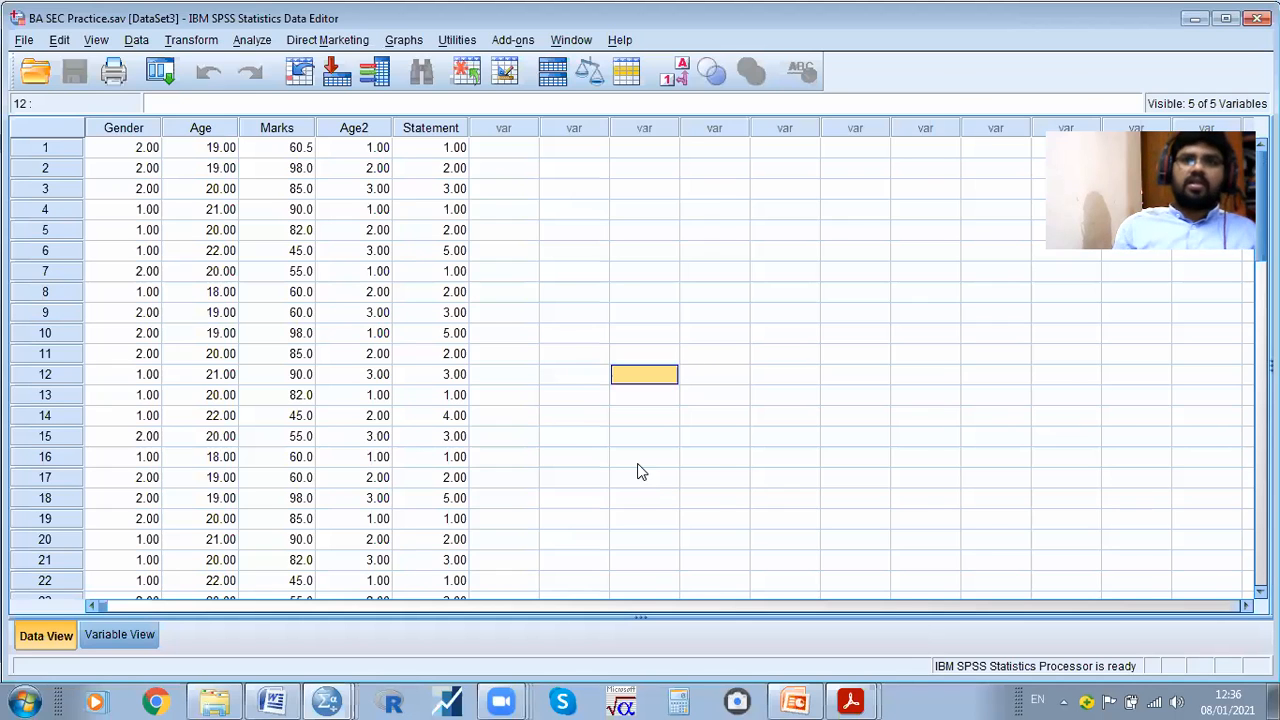
key(ctrl+n)
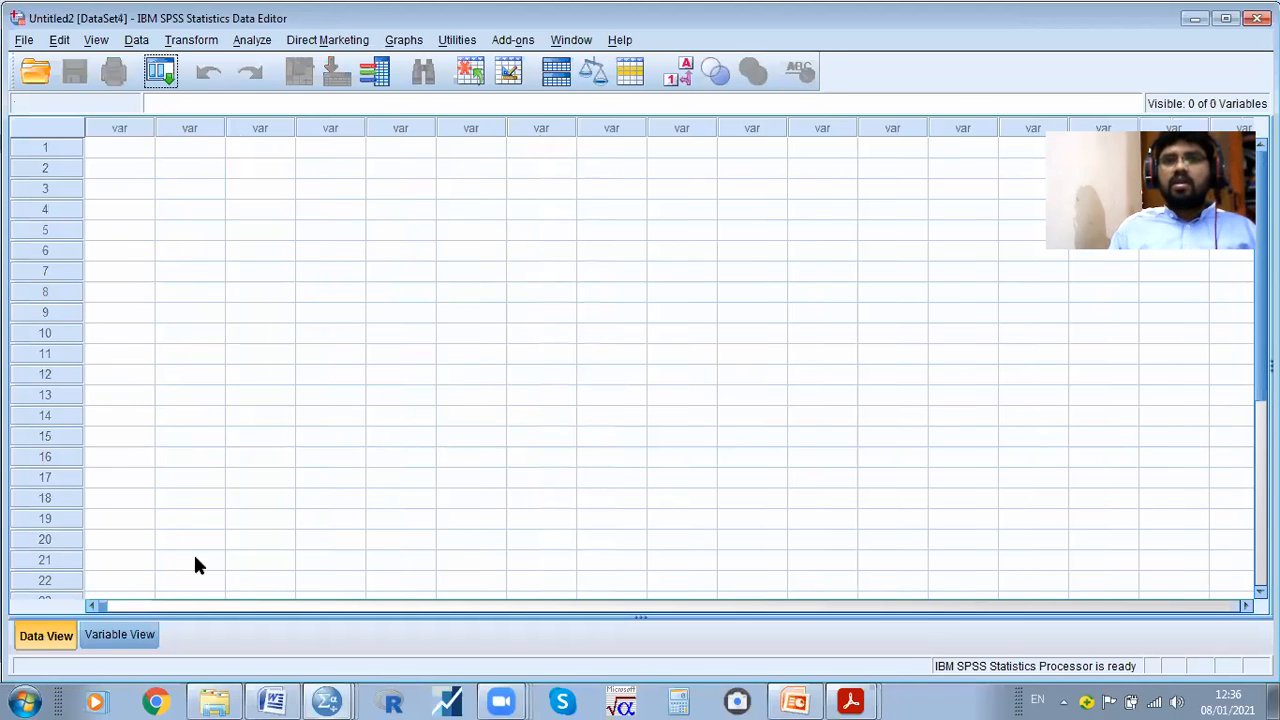
Examine the empty Variable View and Data View of the new dataset, ending in Data View
click(122, 634)
click(66, 636)
click(100, 634)
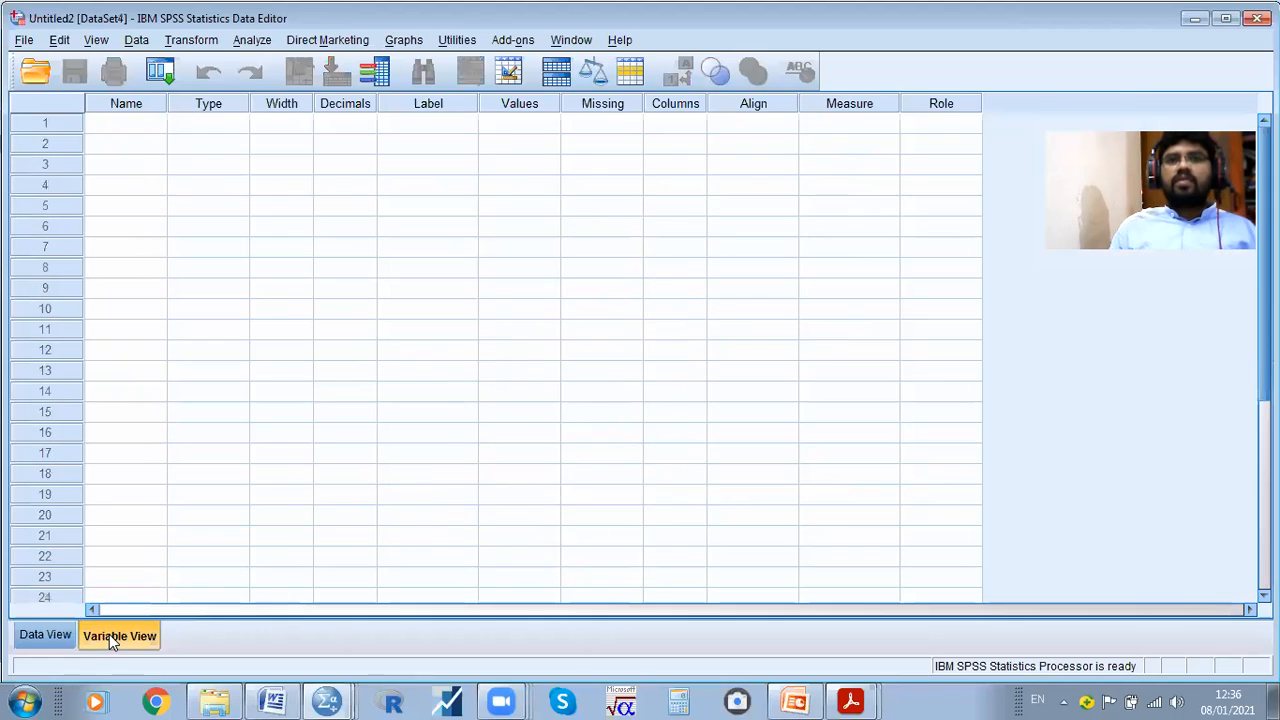
click(40, 636)
click(131, 637)
click(49, 632)
click(92, 634)
click(43, 634)
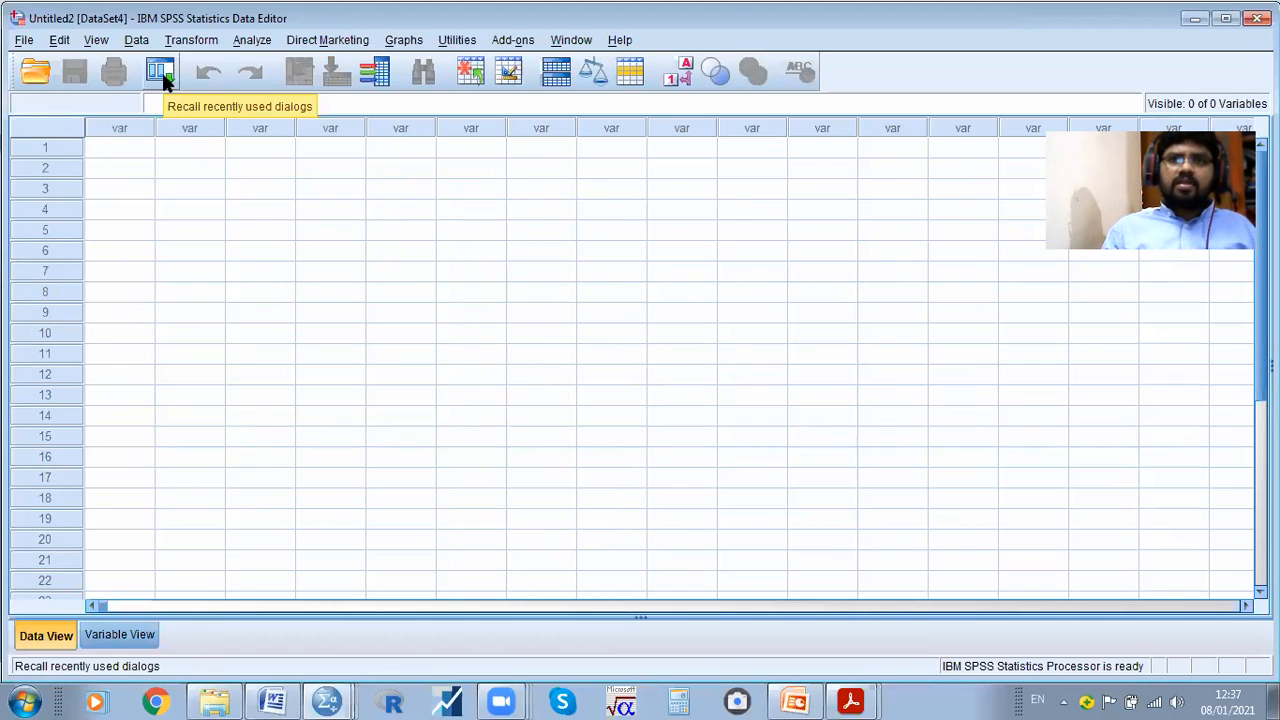
Start opening a data file and set the file type to Excel (*.xls, *.xlsx, *.xlsm)
click(23, 41)
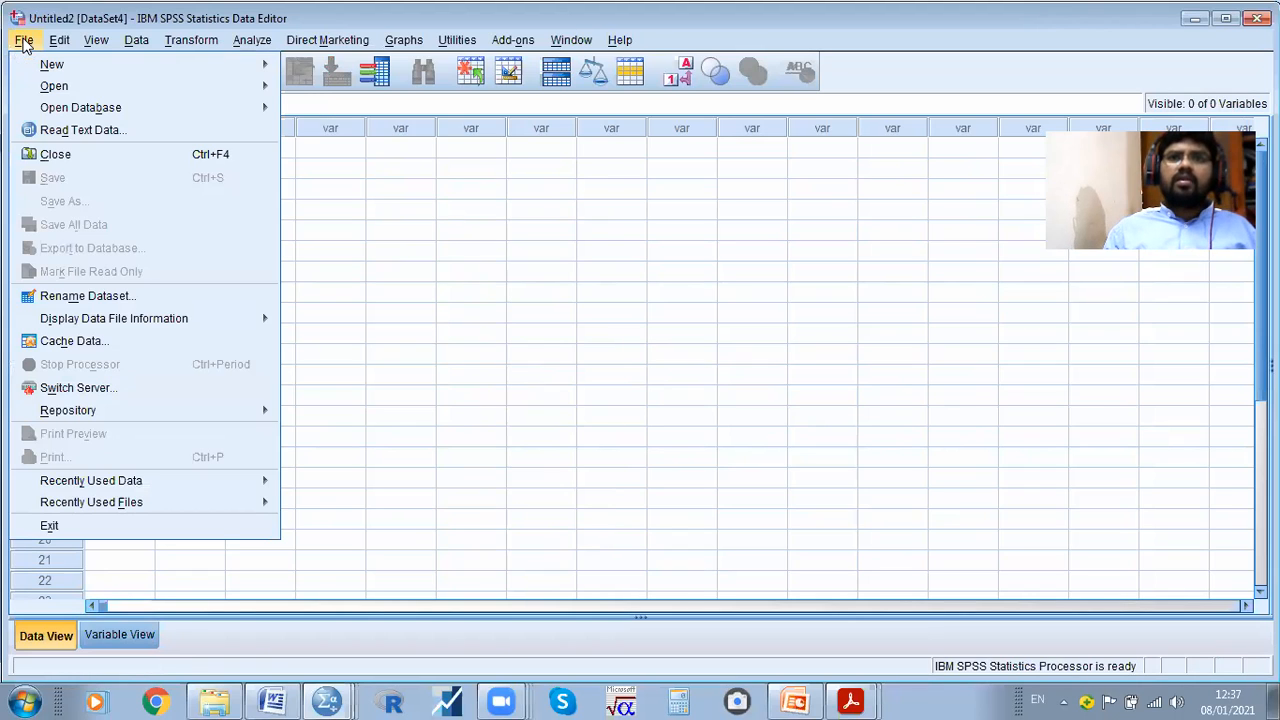
mouse_move(58, 87)
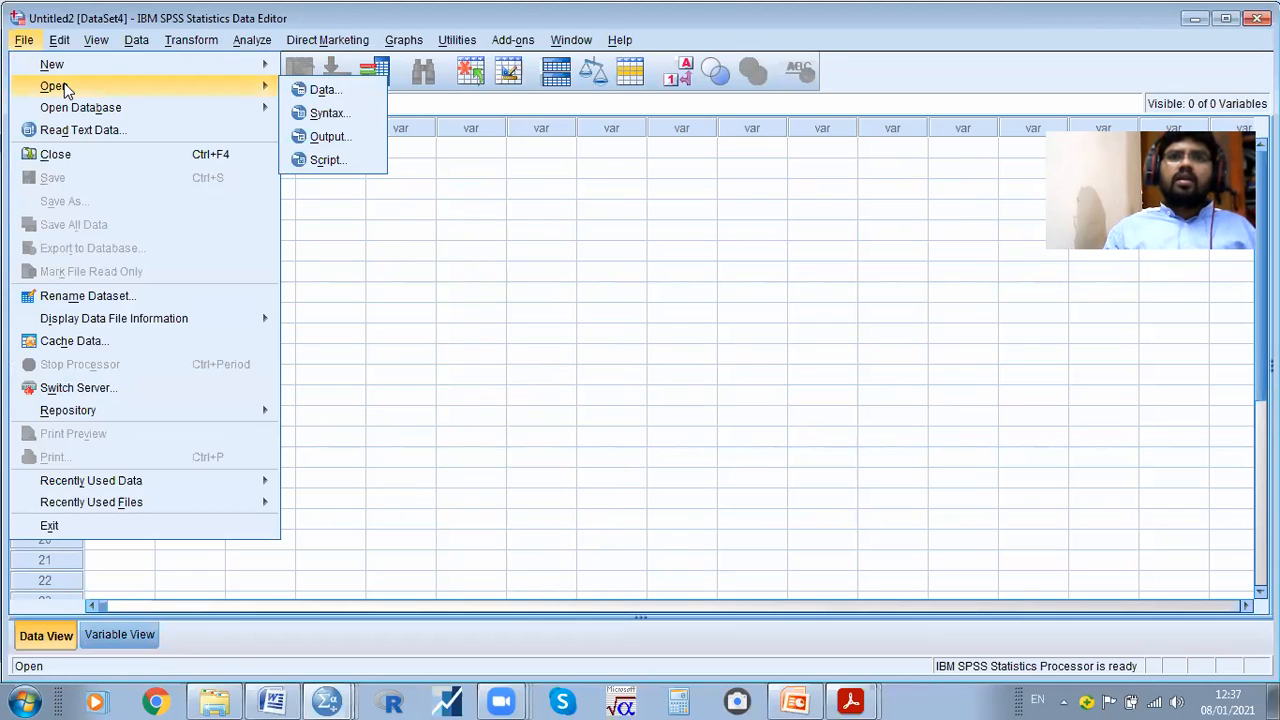
click(344, 96)
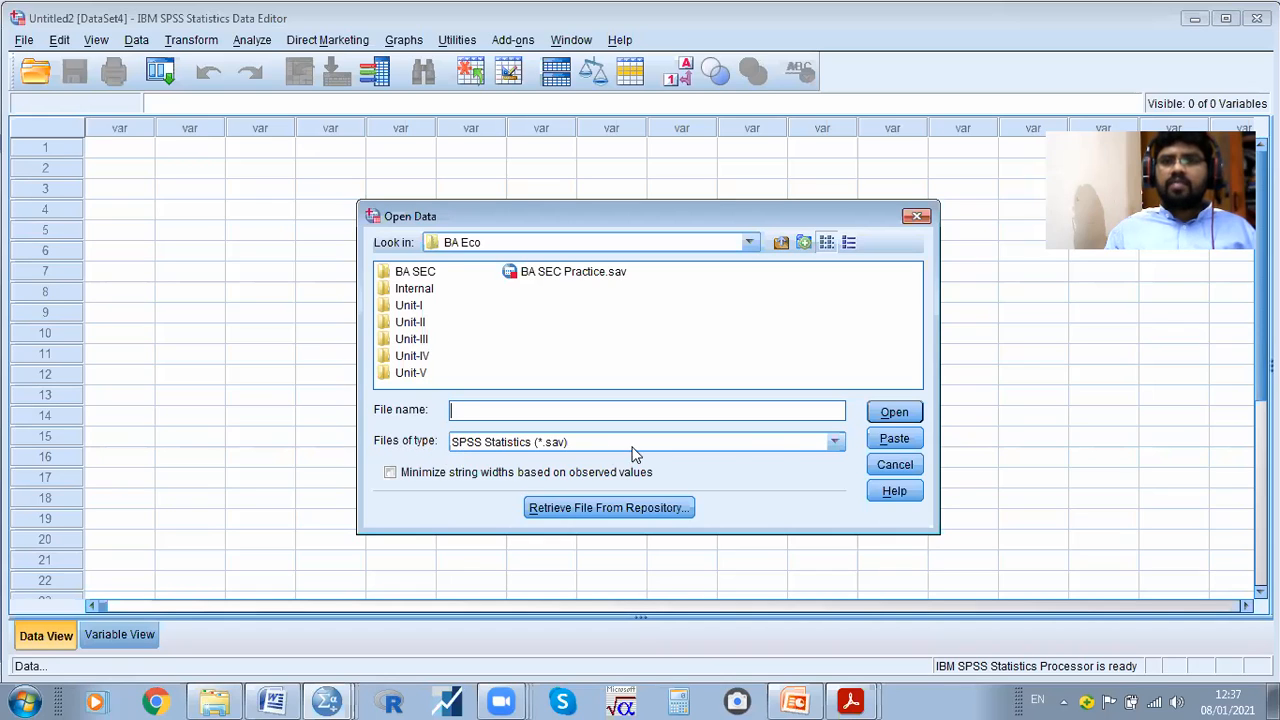
click(785, 446)
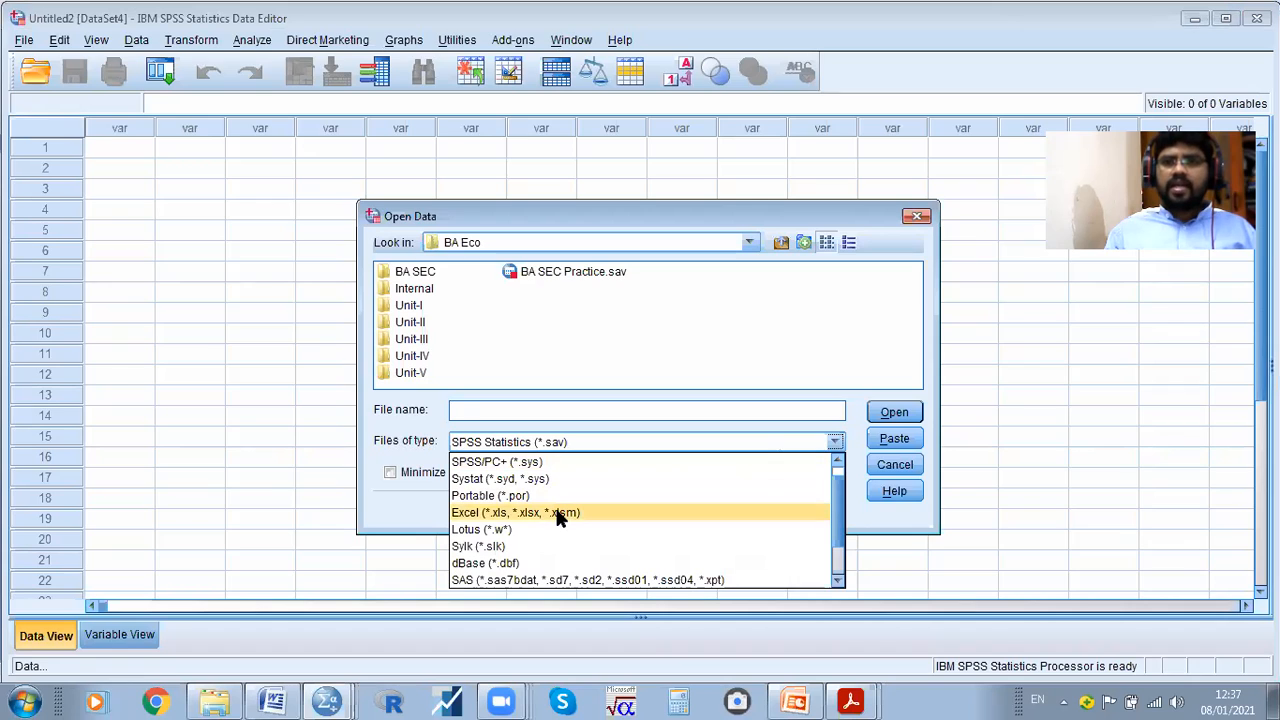
click(662, 383)
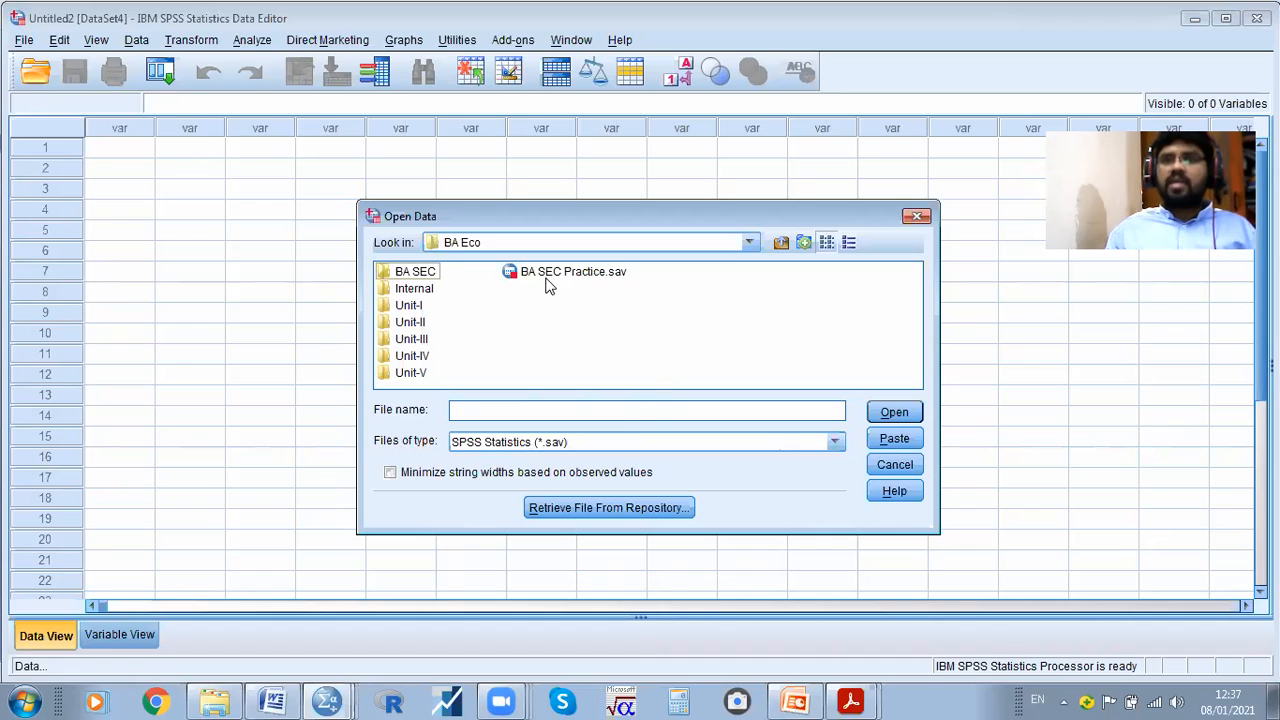
click(780, 441)
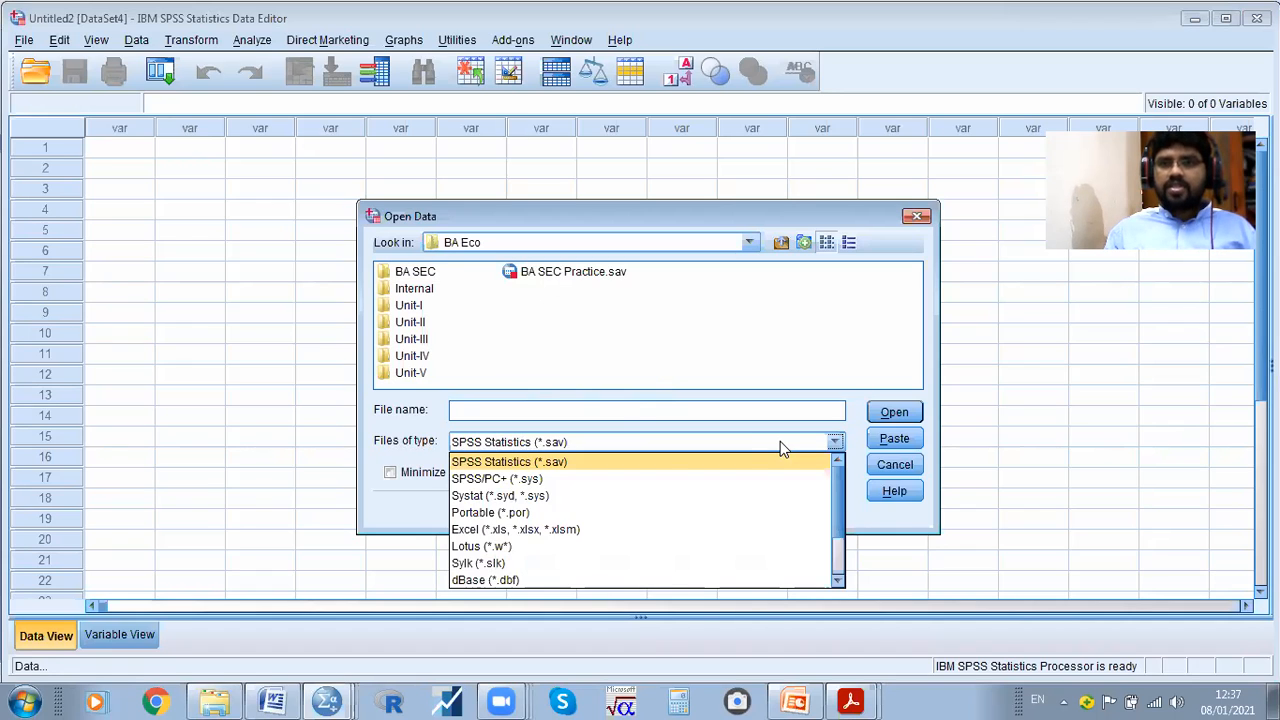
click(496, 529)
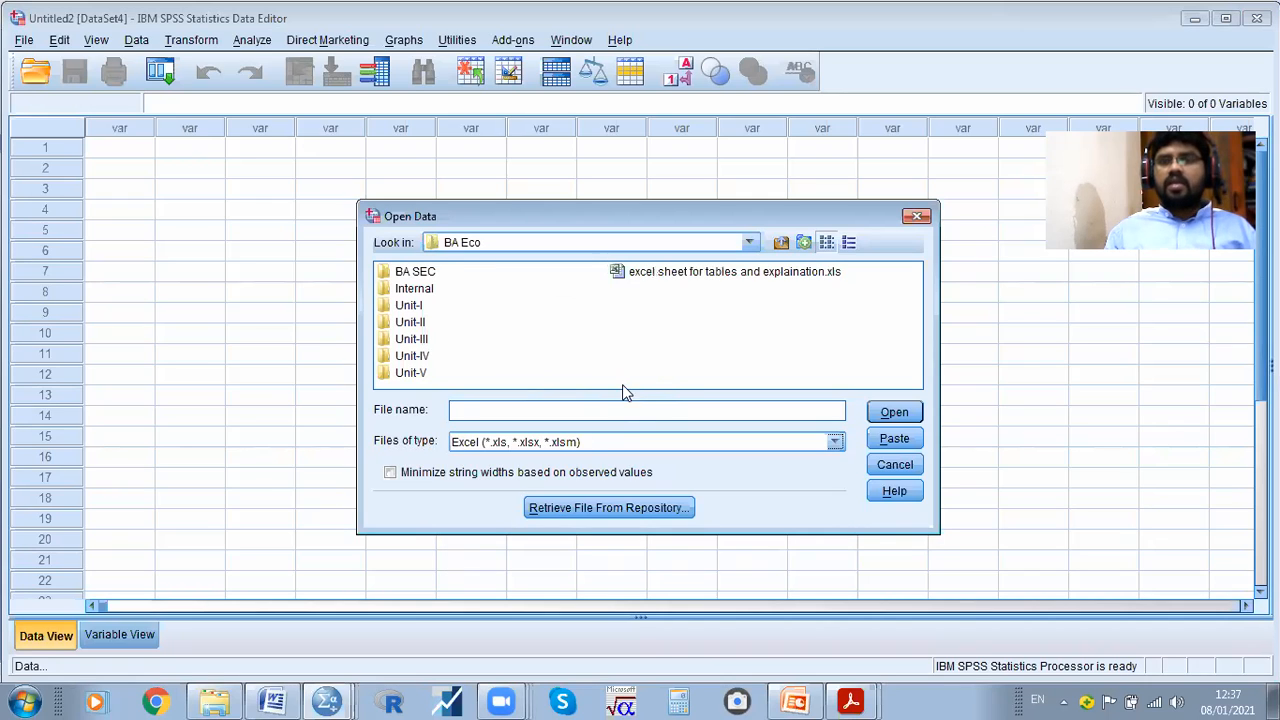
Compare the BA Eco folder's Excel and SPSS Statistics files, returning to the Excel type and selecting the sheet for tables
click(660, 281)
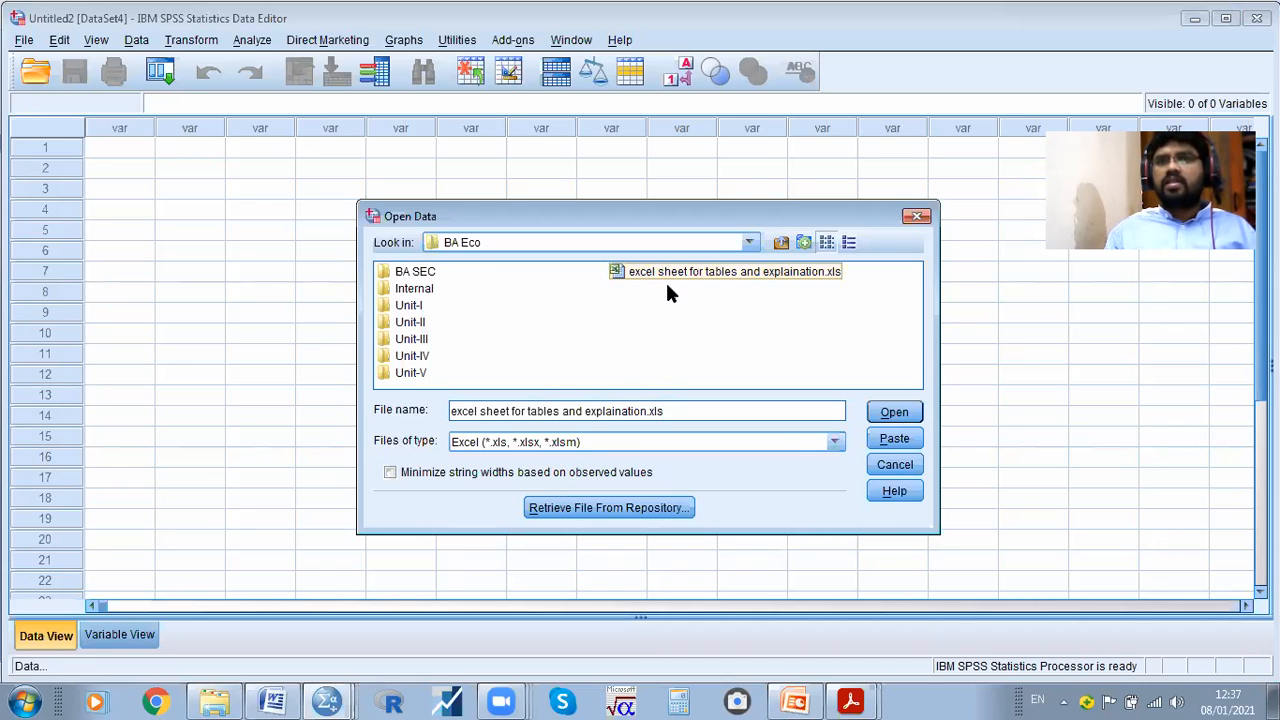
click(803, 452)
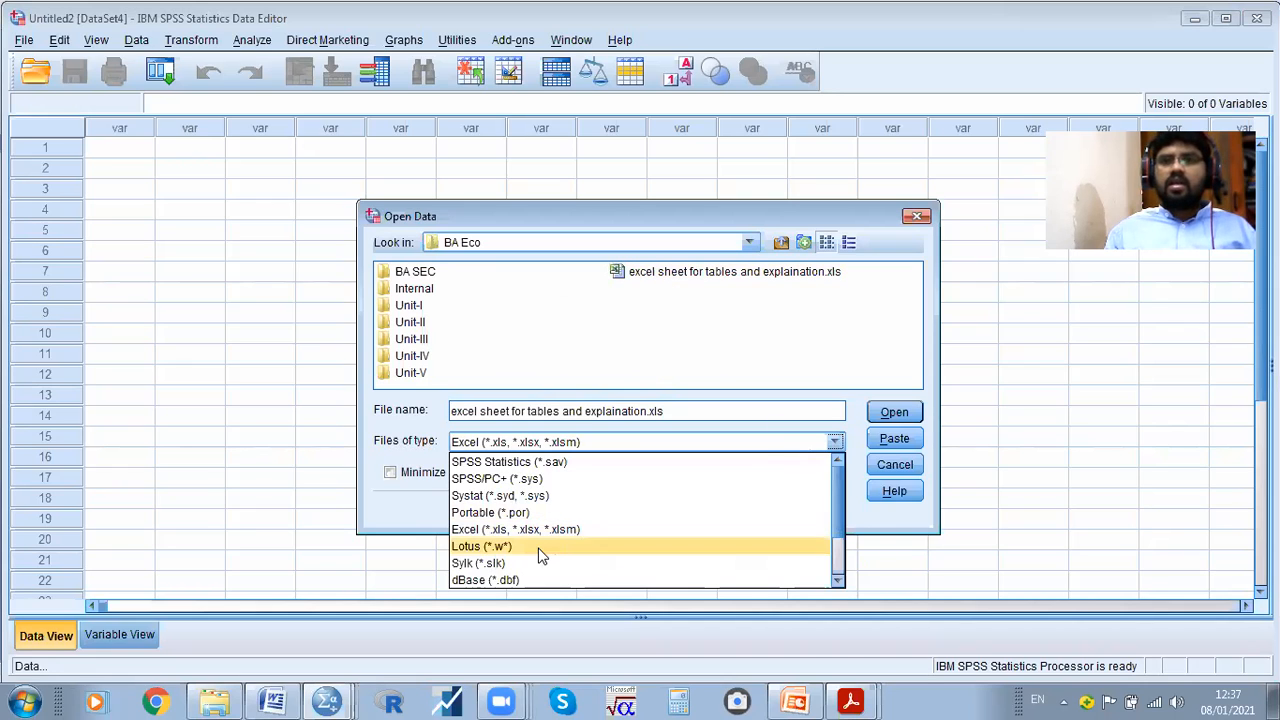
click(510, 462)
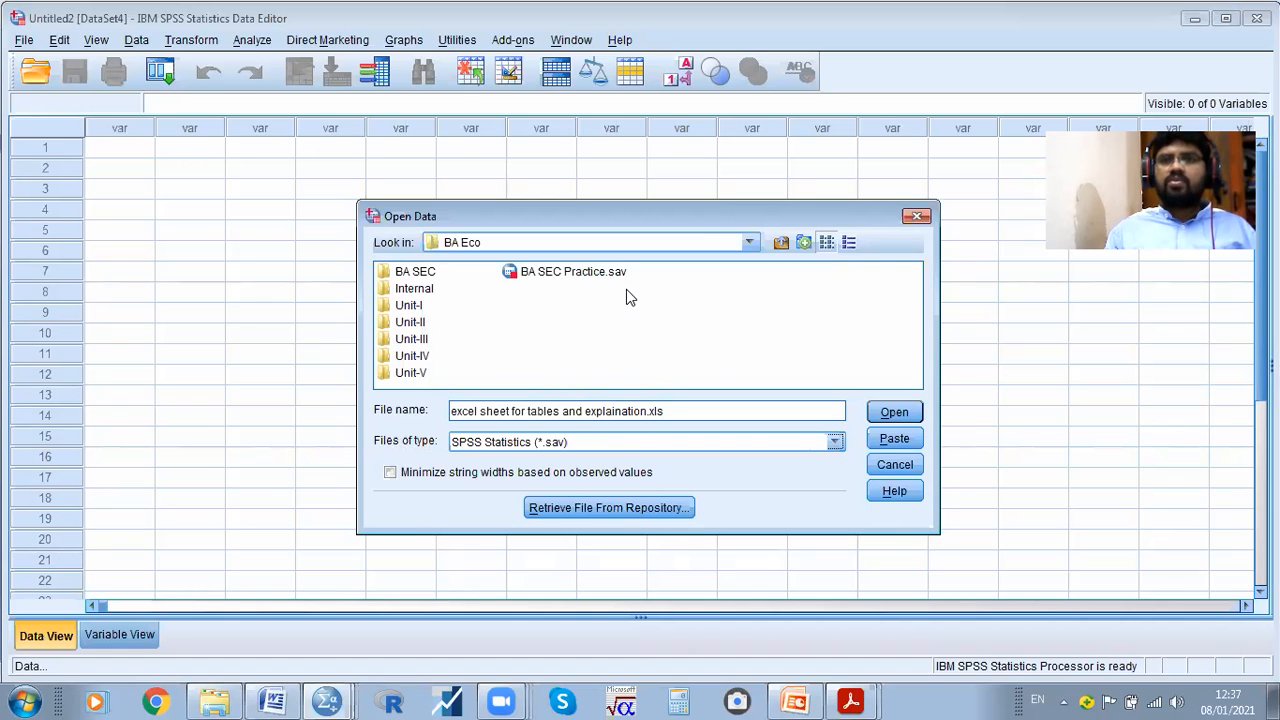
click(829, 443)
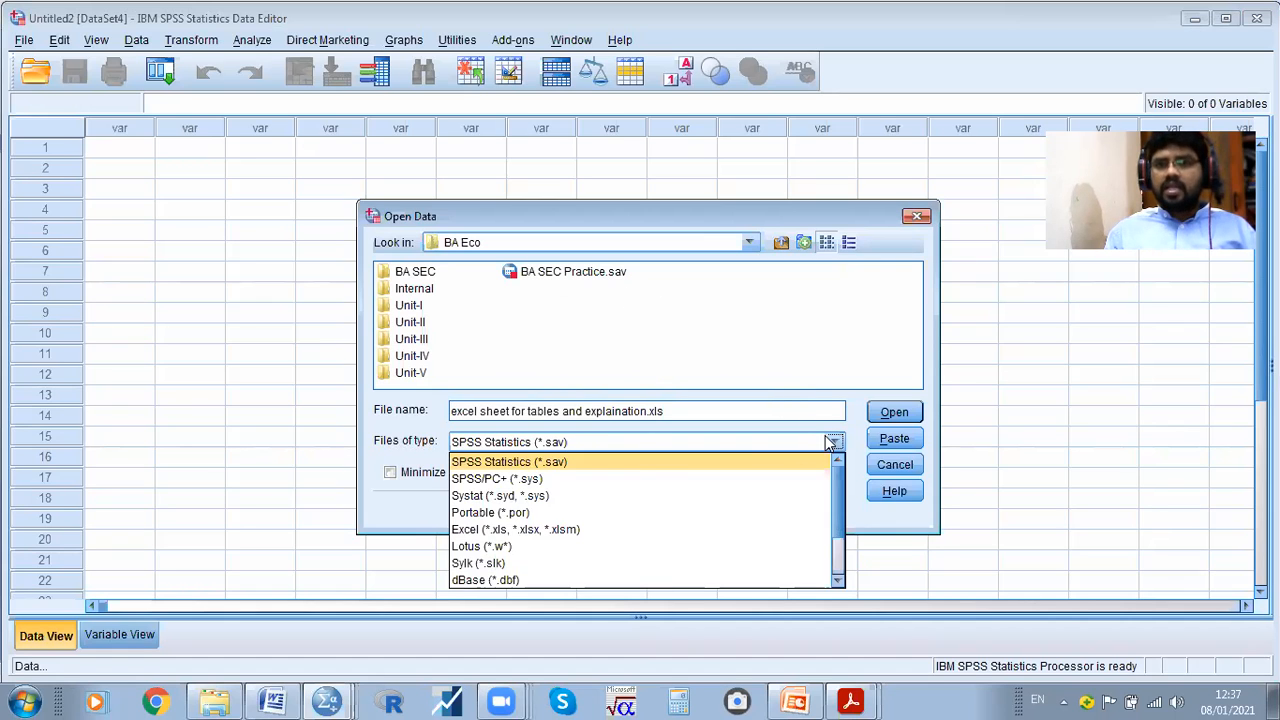
click(490, 530)
click(684, 279)
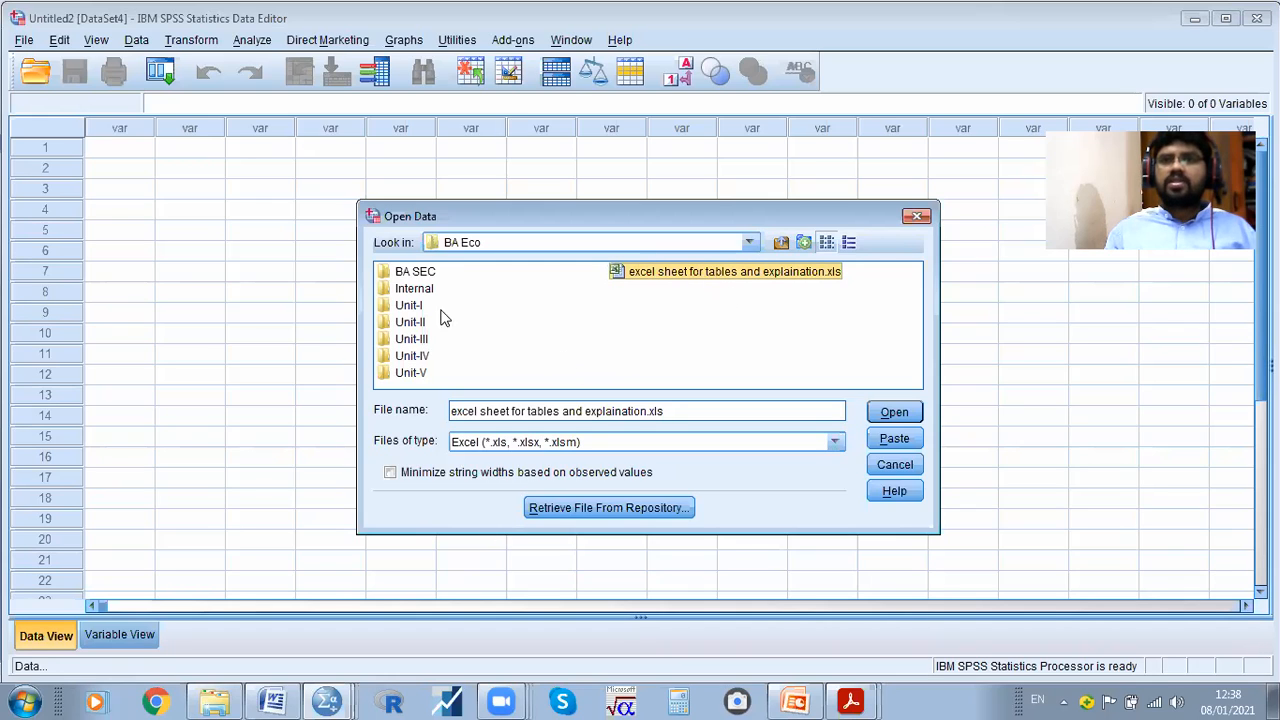
Go into the BA SEC folder and compare its files under the SPSS Statistics and Excel types, ending on Excel
double_click(418, 272)
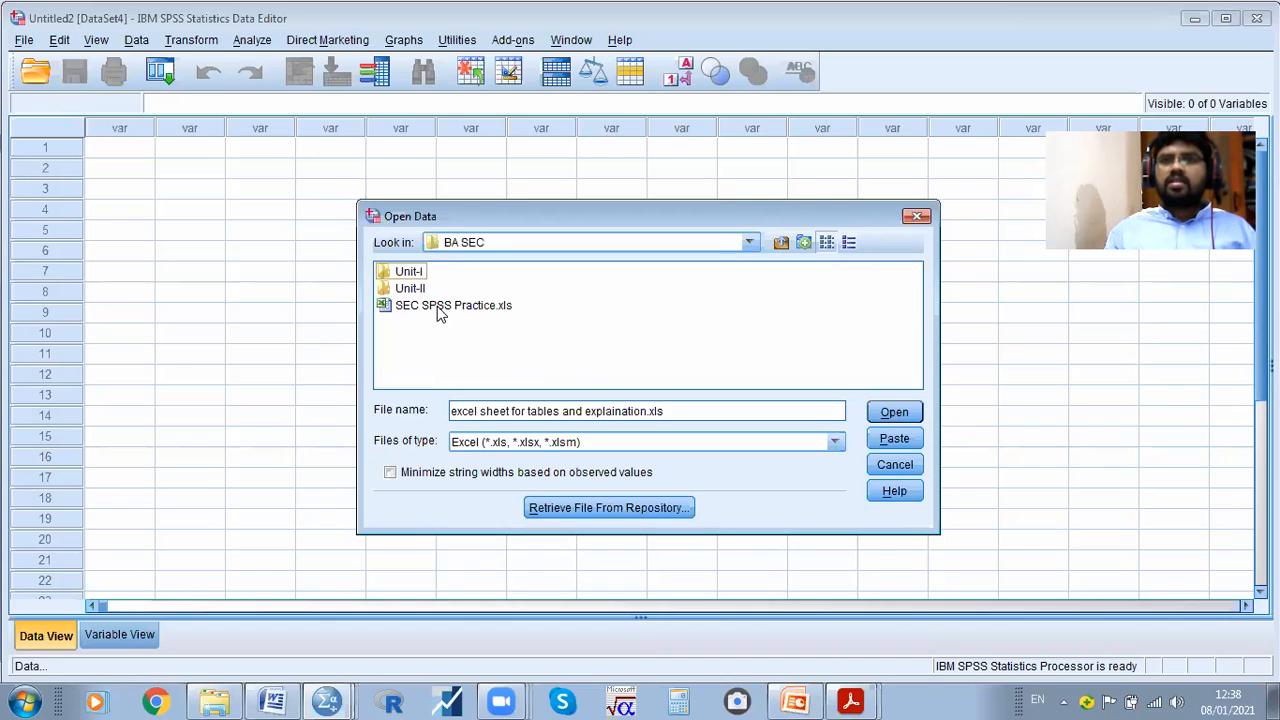
click(759, 448)
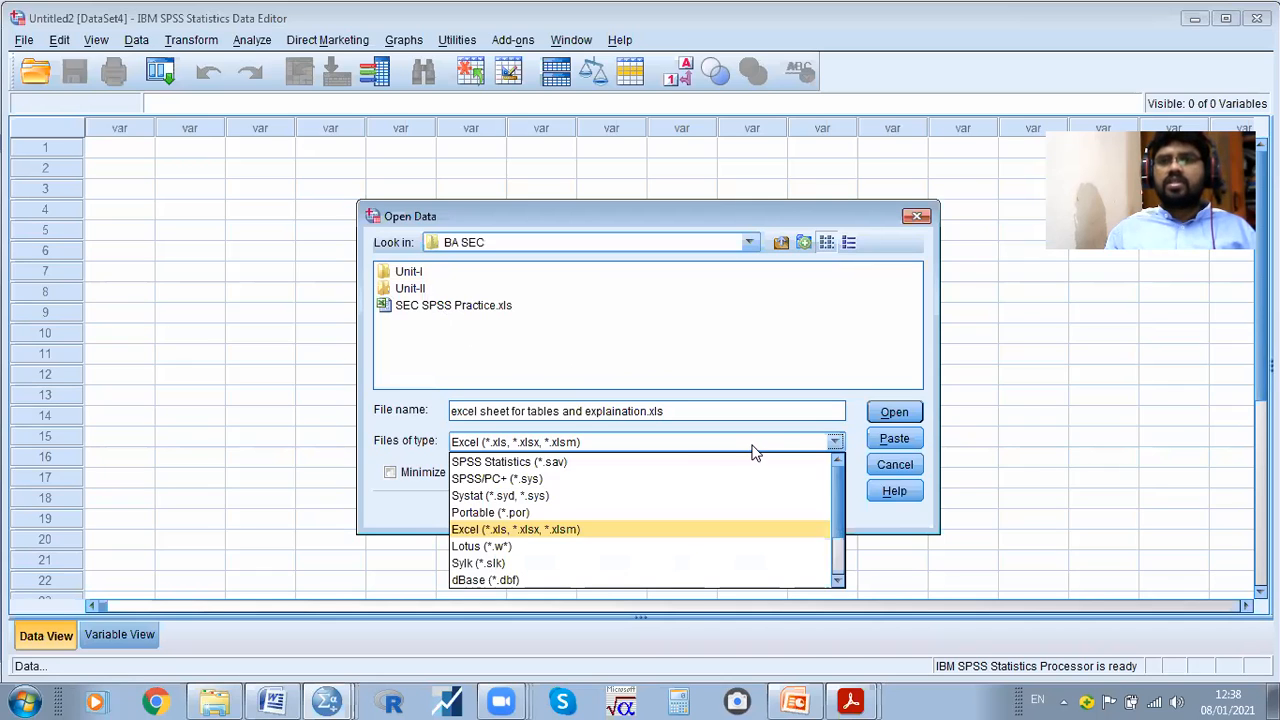
click(563, 461)
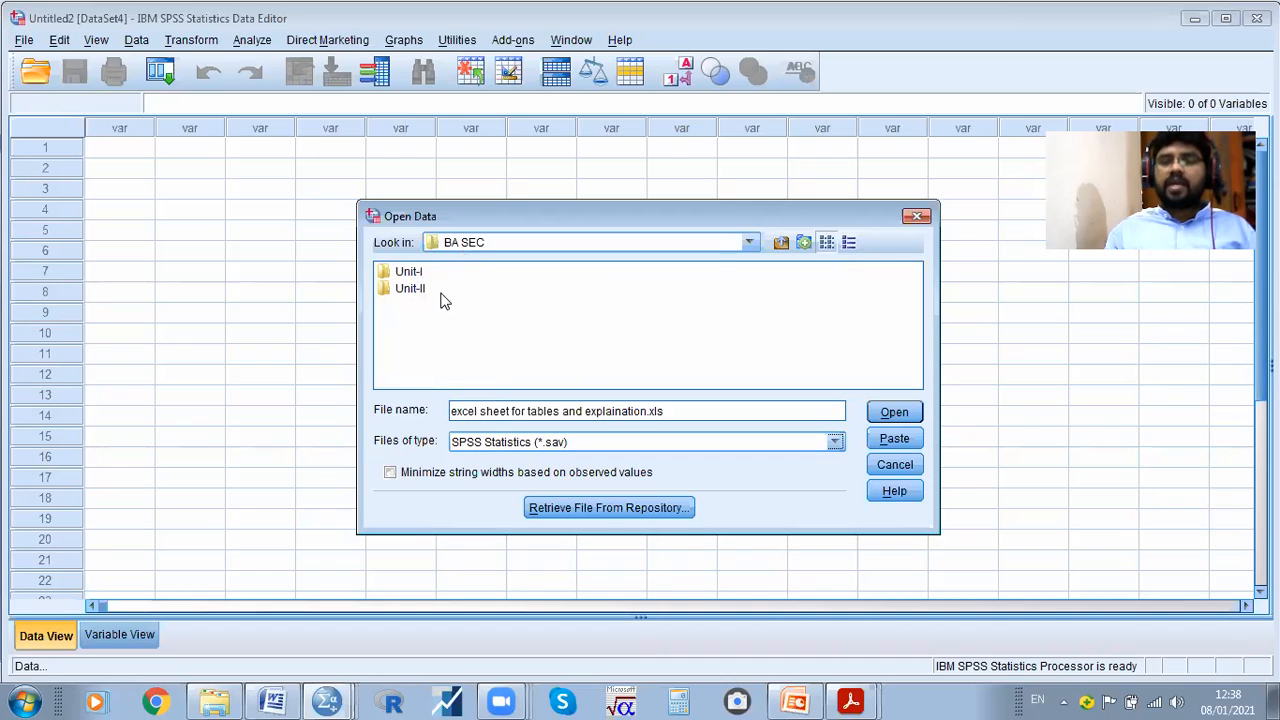
click(675, 445)
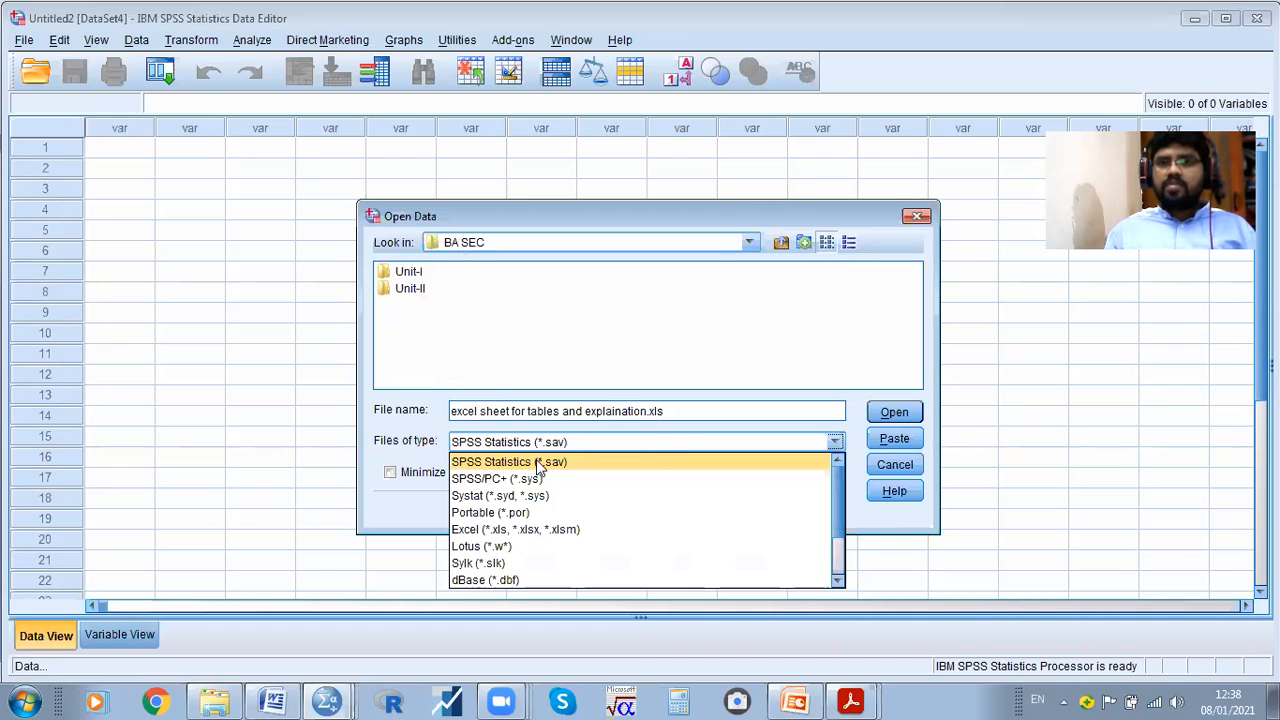
click(503, 533)
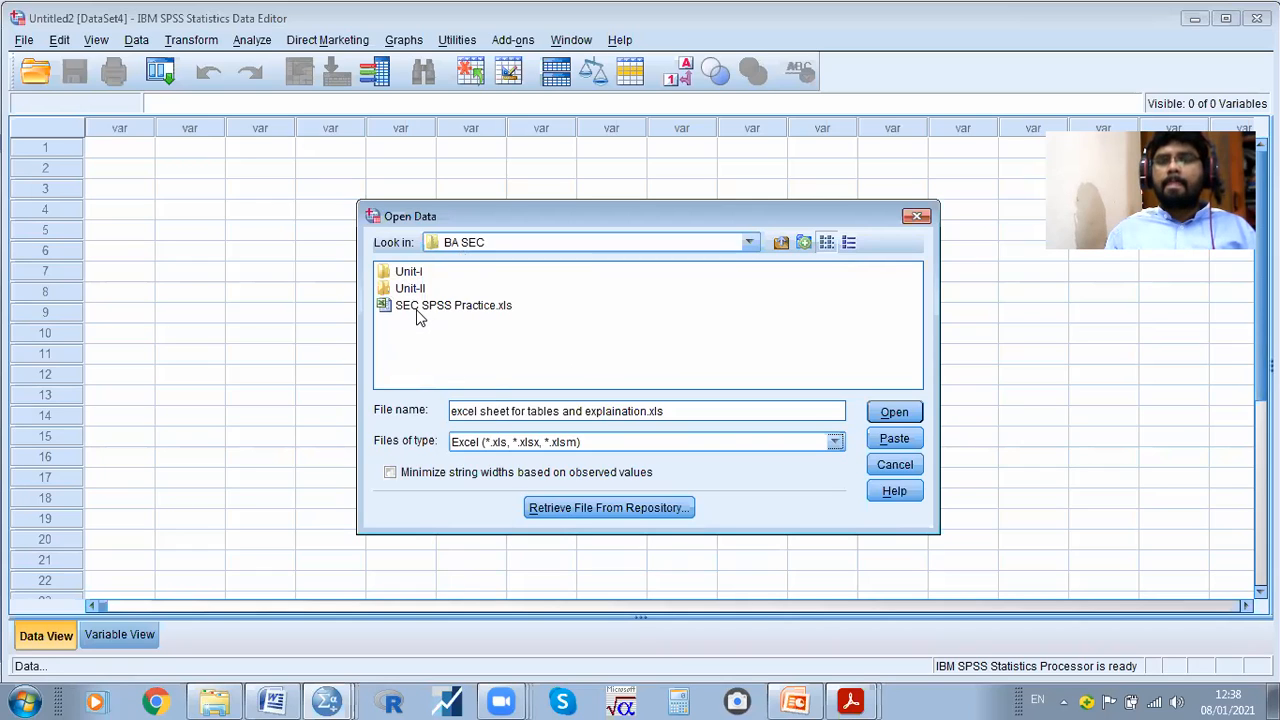
Import SEC SPSS Practice.xls from Sheet1 [A1:E91], reading variable names from the first row of data
click(421, 312)
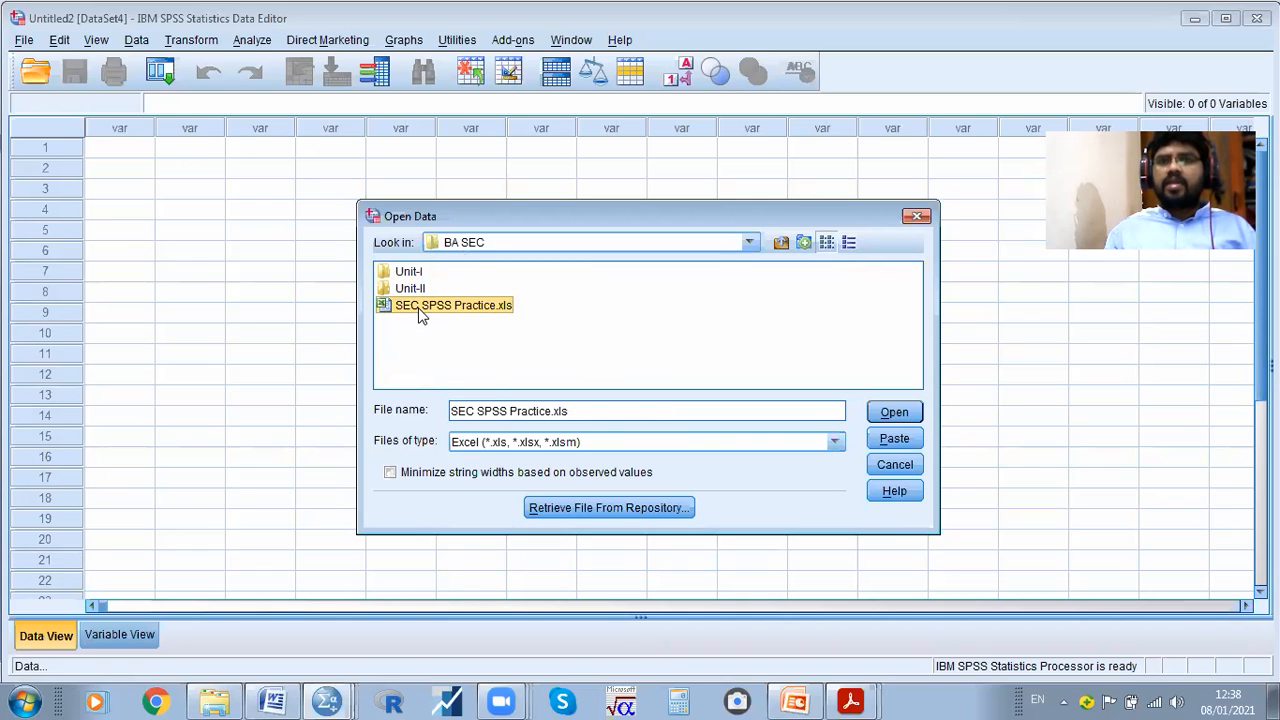
click(908, 413)
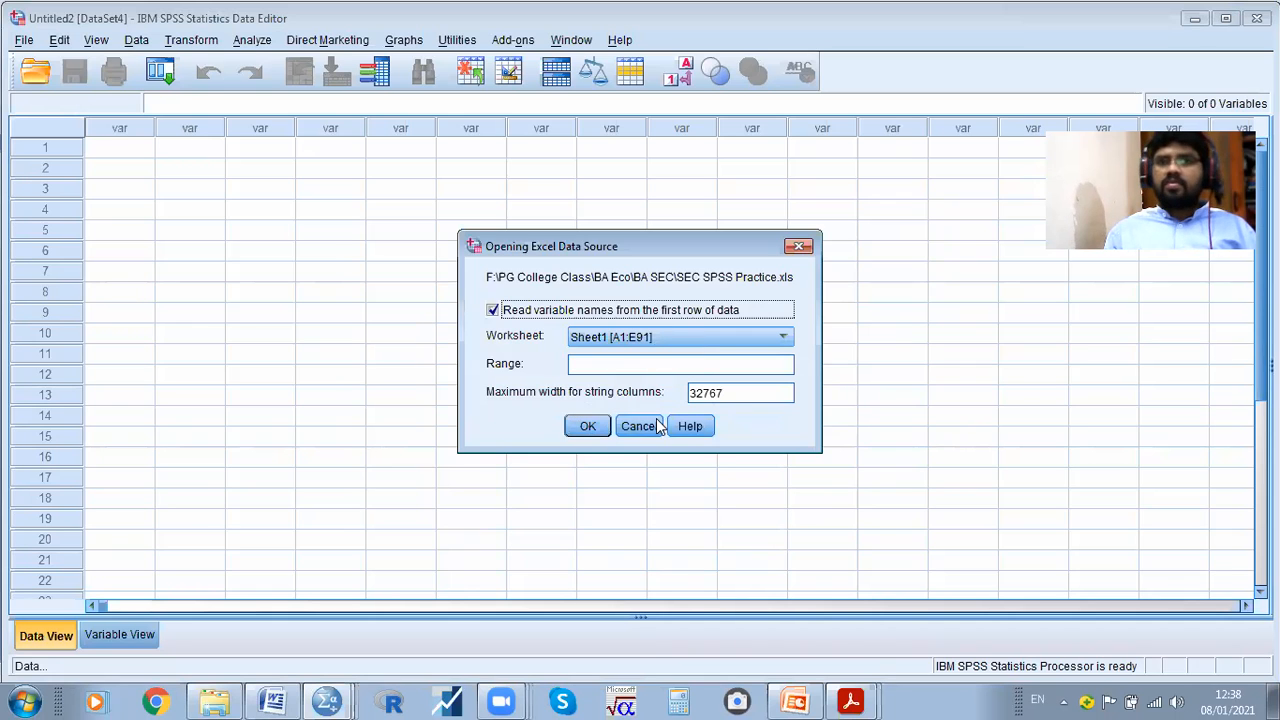
click(590, 428)
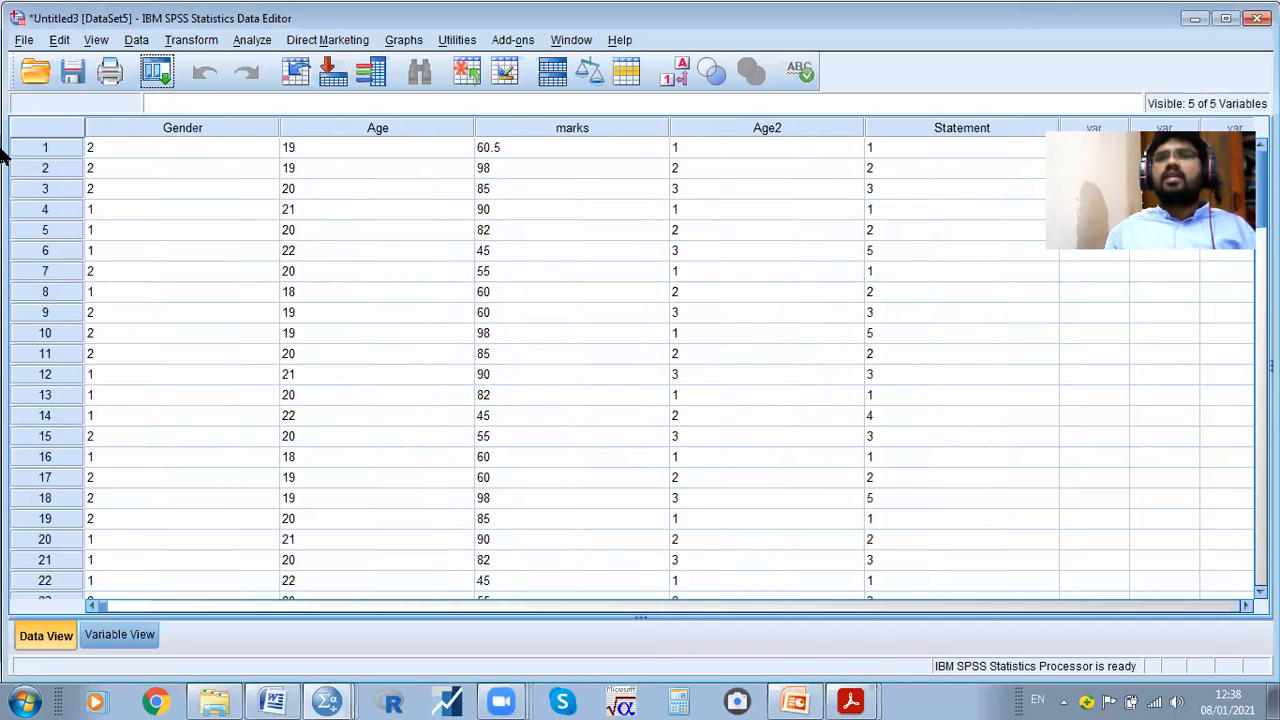
Examine the imported Gender, Age, marks, Age2 and Statement columns and check the rows down to case 50
click(165, 130)
click(380, 128)
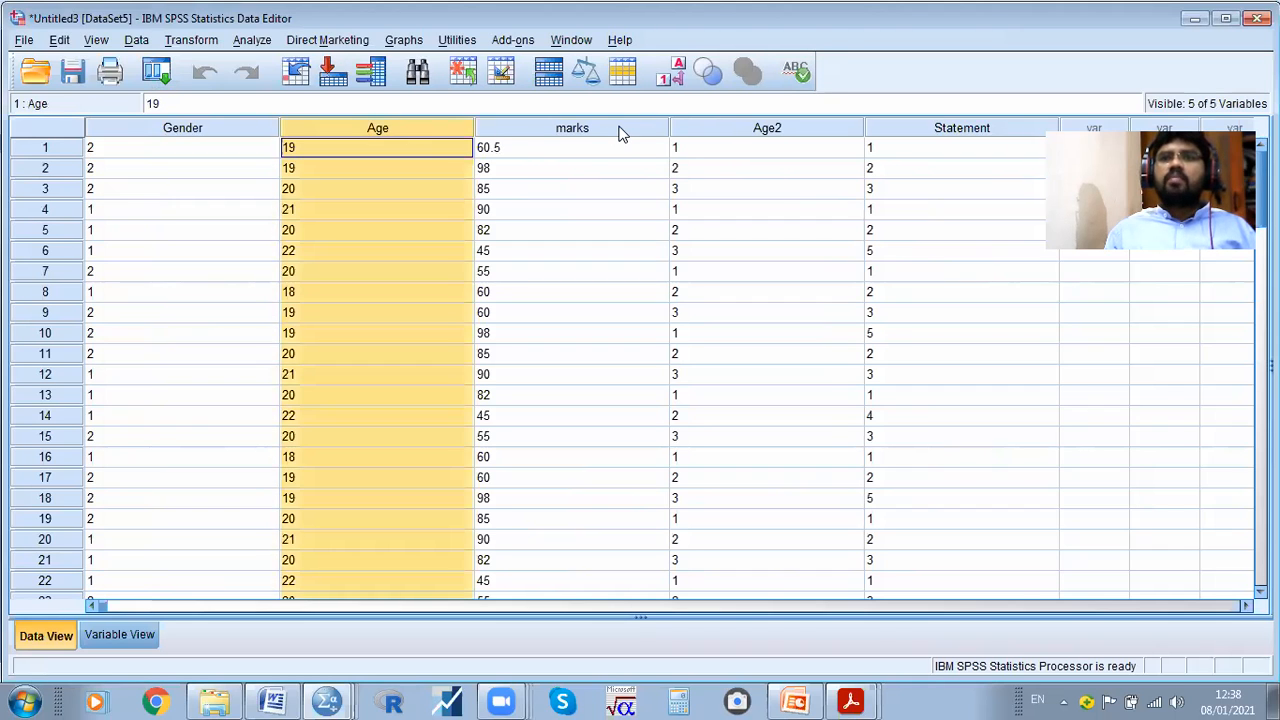
click(600, 128)
click(766, 130)
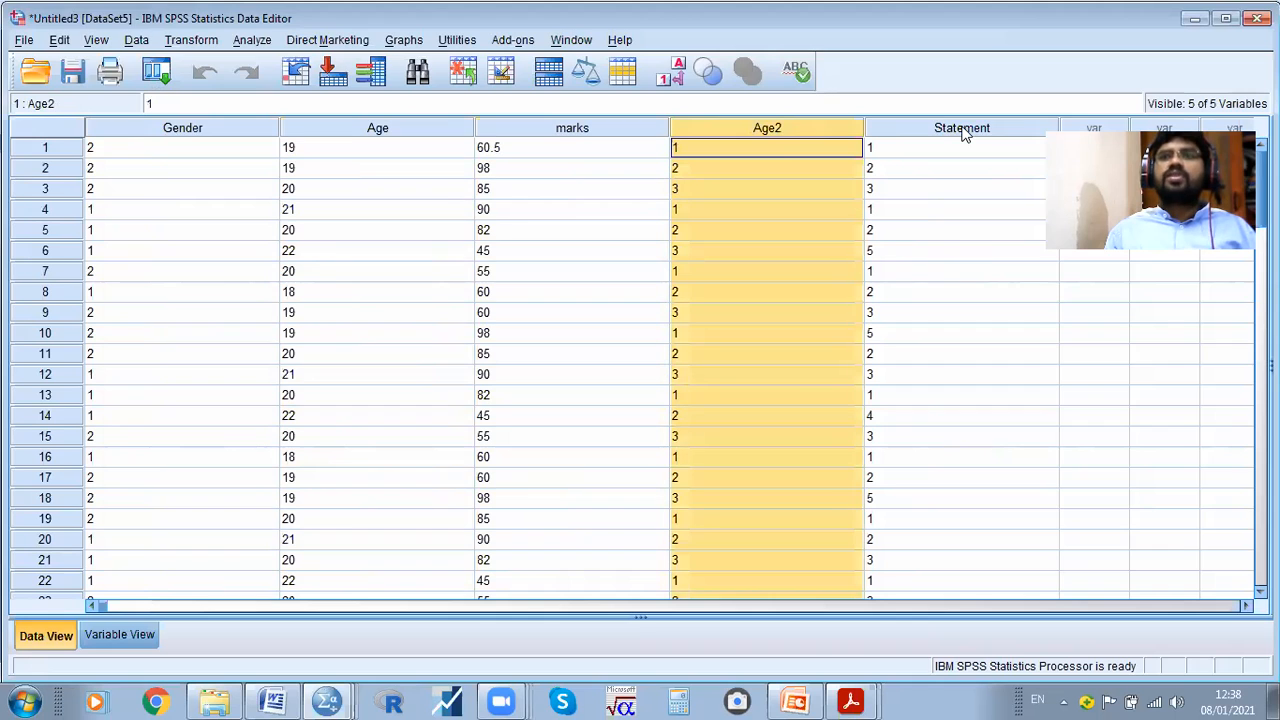
click(962, 128)
scroll(100, 434, down, 14)
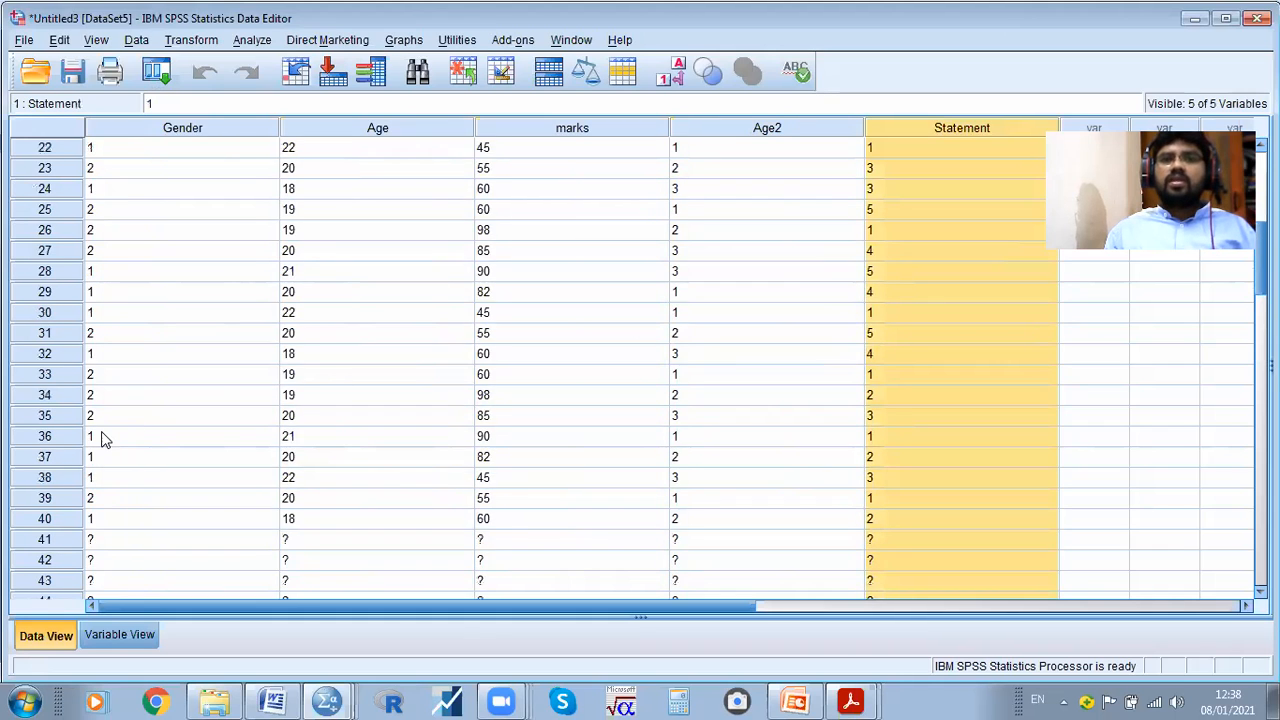
click(150, 292)
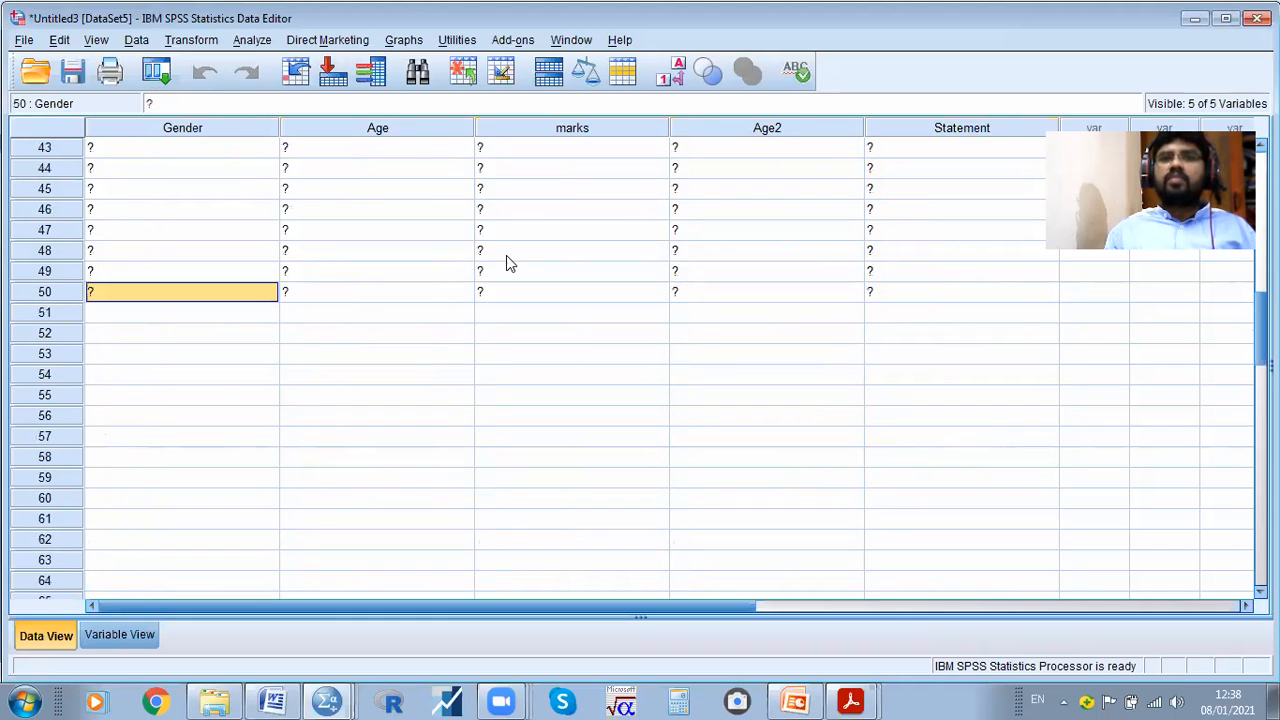
click(52, 298)
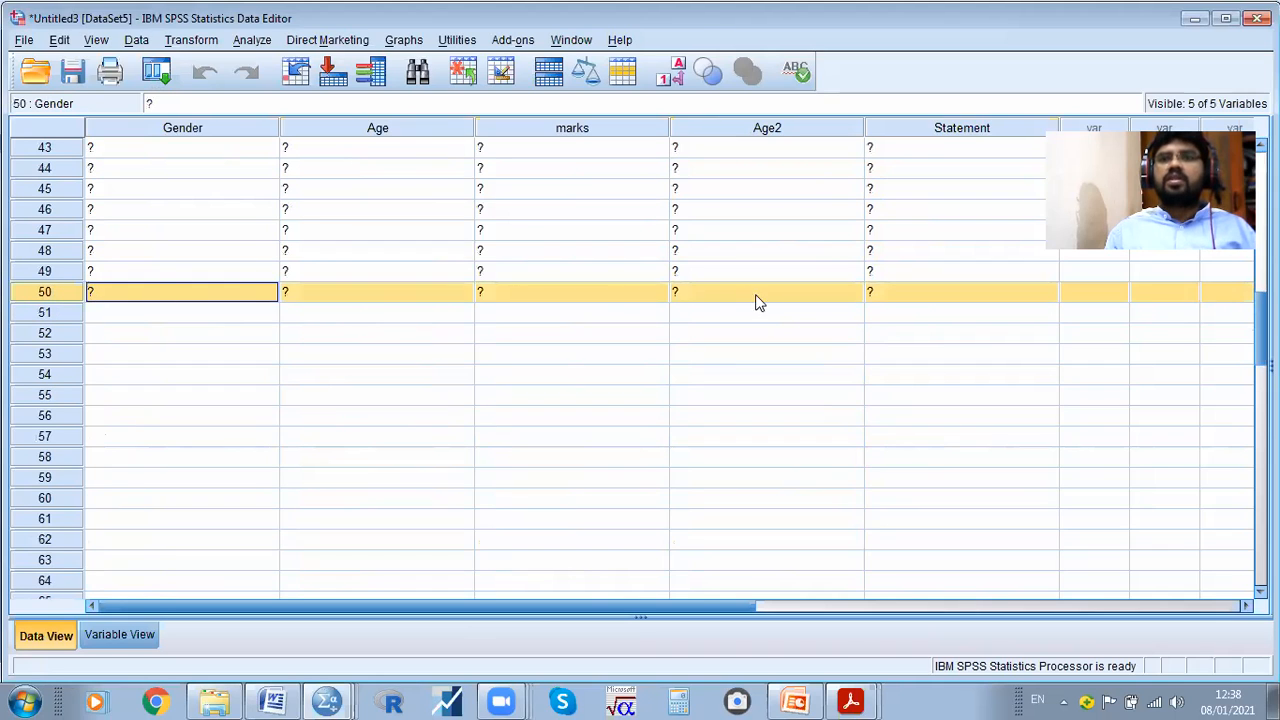
scroll(749, 337, up, 7)
click(718, 355)
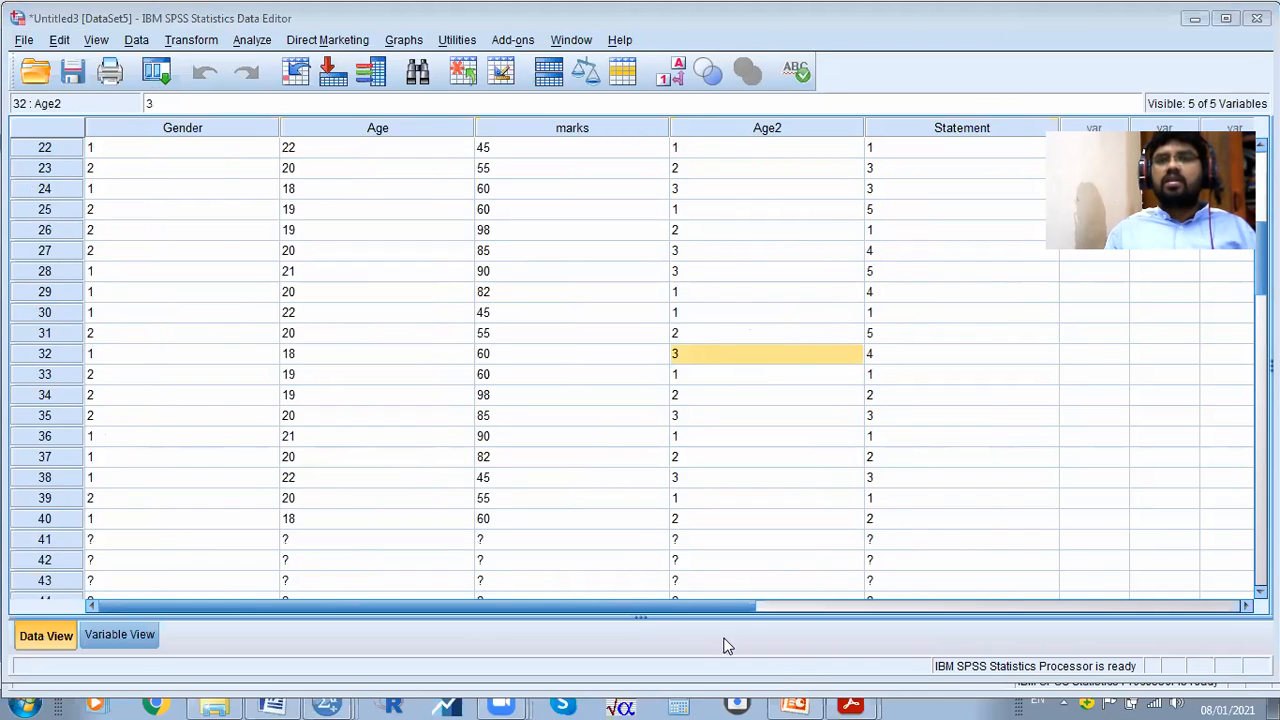
Switch to the blank Word document and paste the copied practice data at its start
click(797, 699)
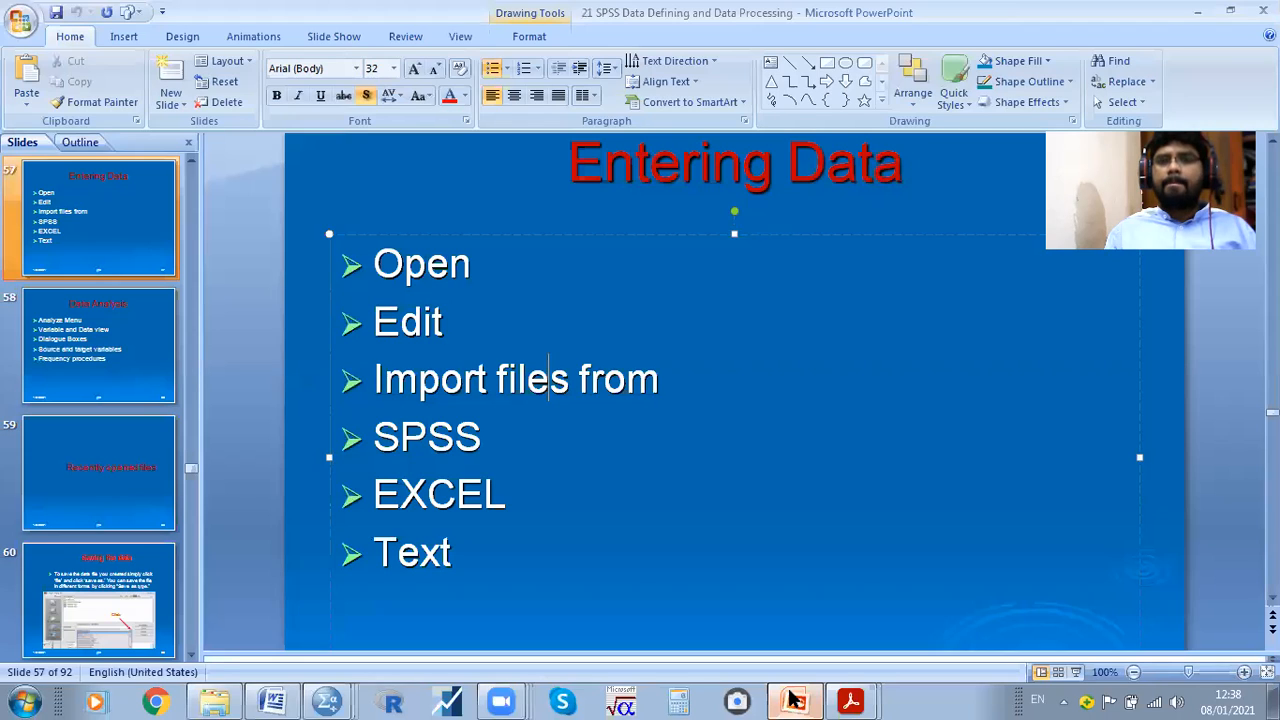
click(795, 699)
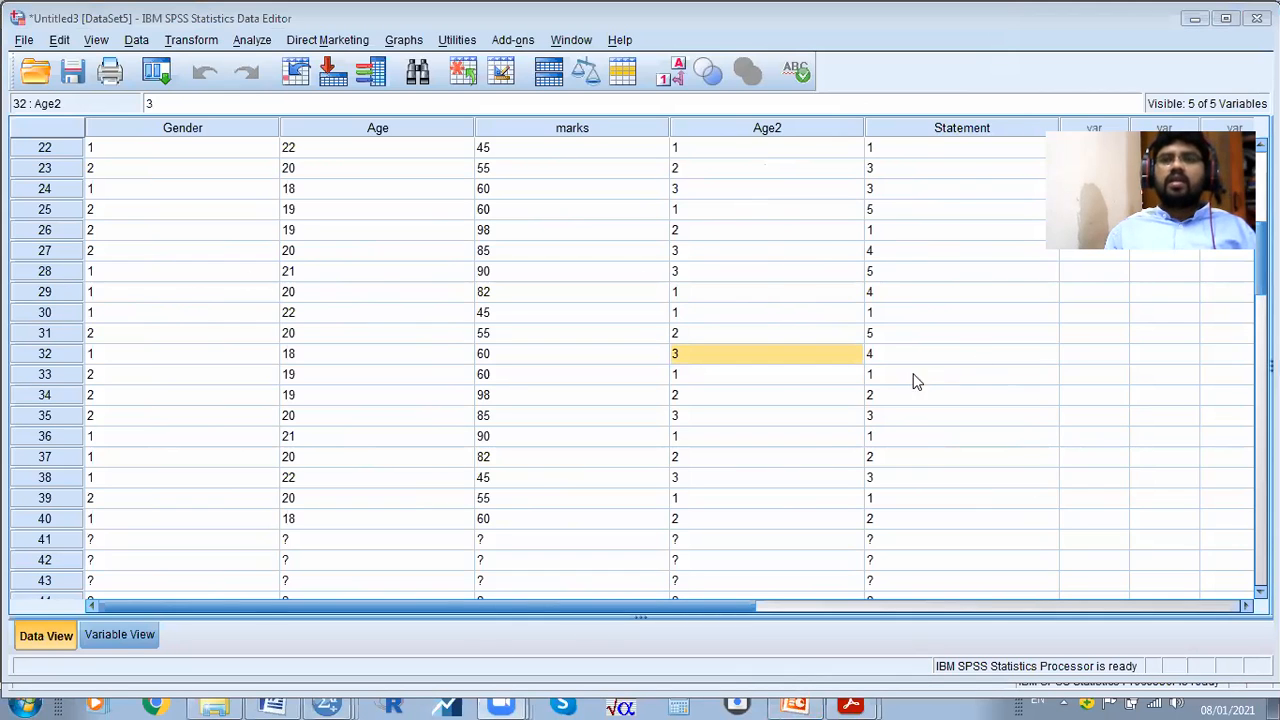
click(268, 703)
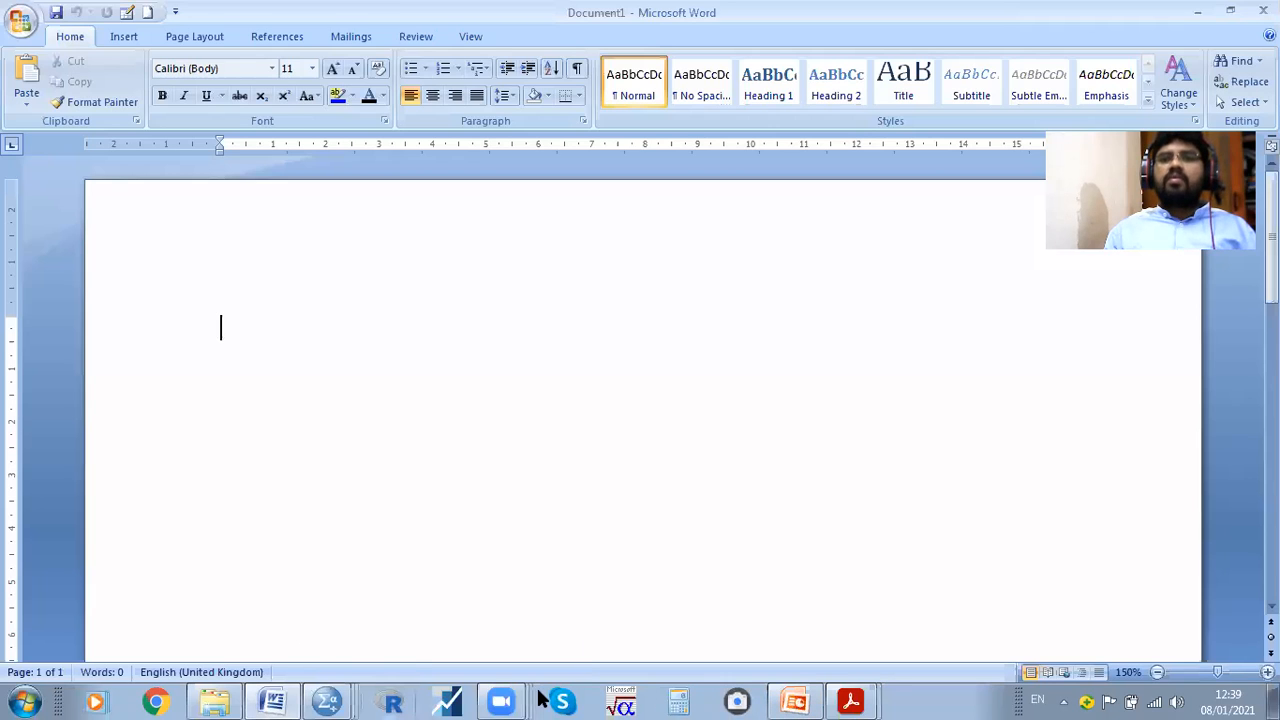
mouse_move(325, 700)
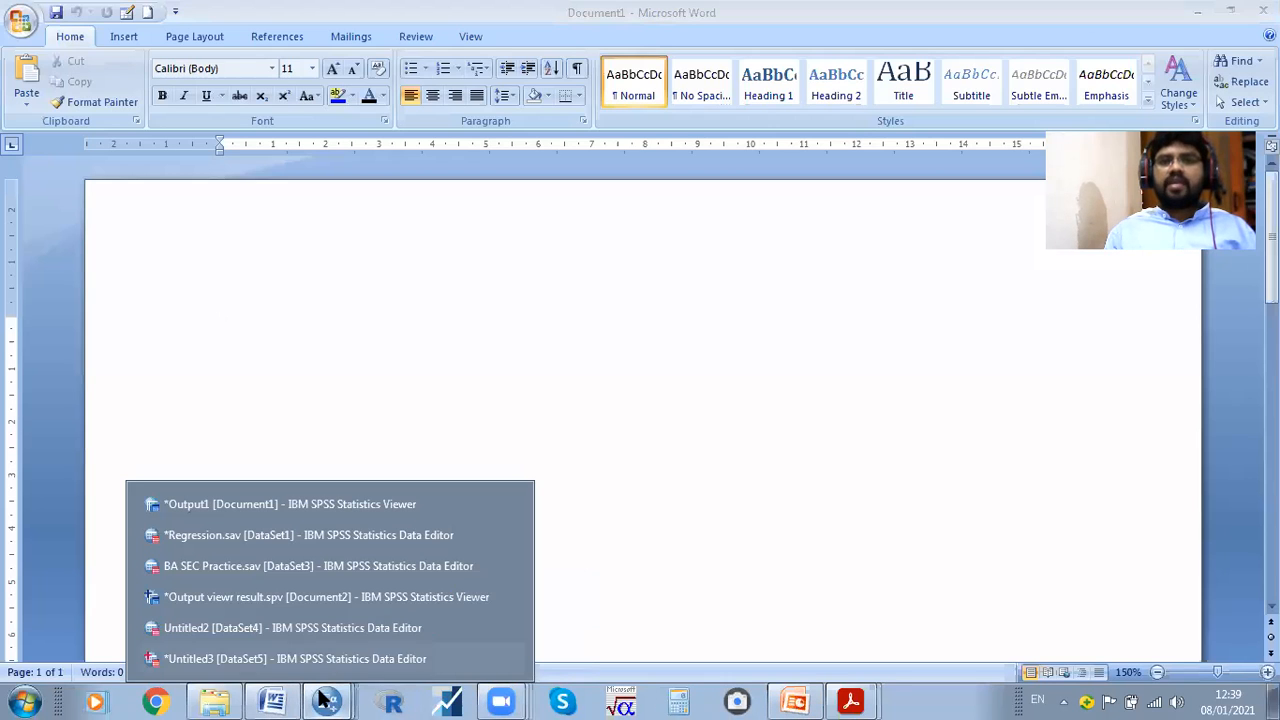
click(291, 691)
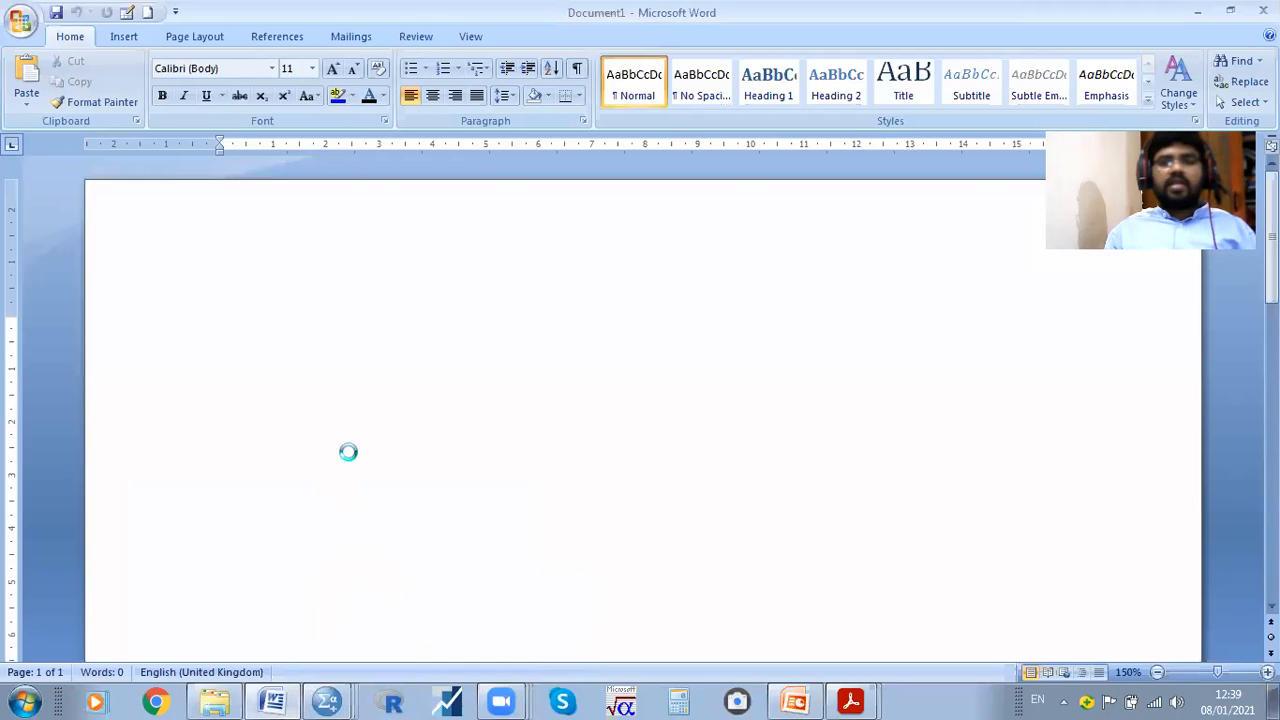
key(ctrl+v)
scroll(404, 400, up, 8)
scroll(398, 400, up, 10)
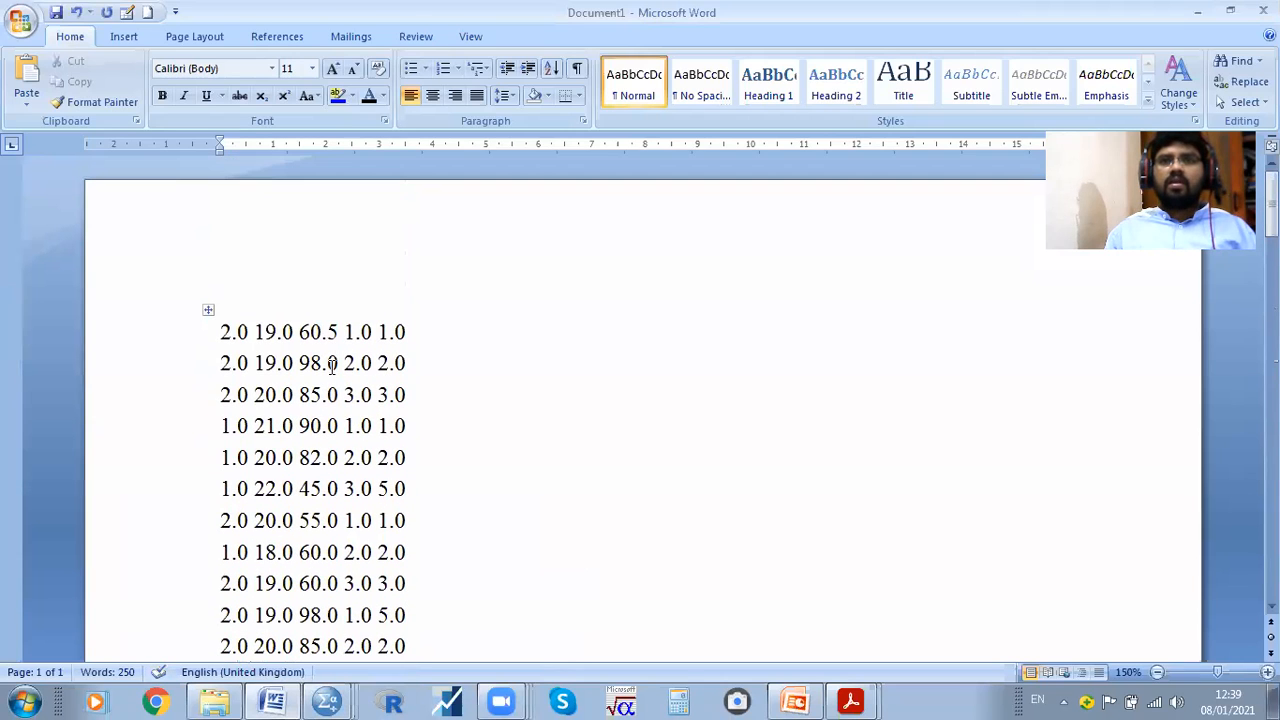
Apply borders to all cells of the pasted data table
click(291, 338)
click(208, 309)
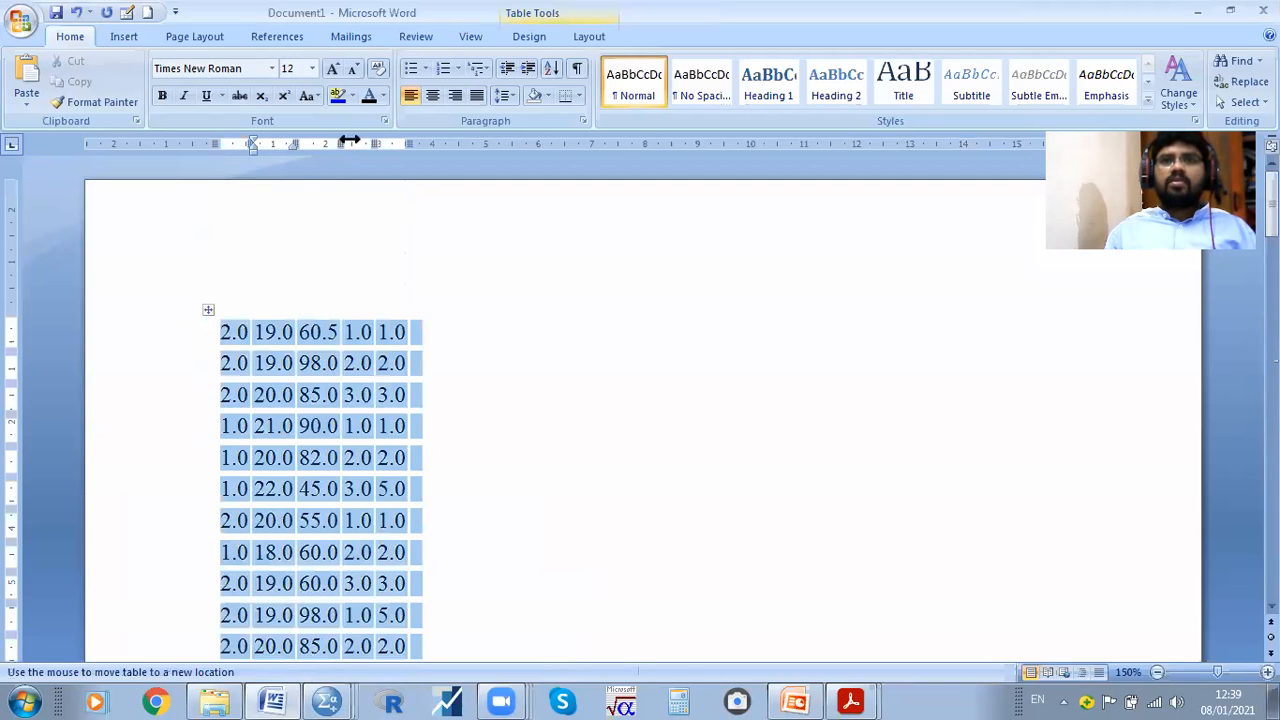
click(579, 95)
click(604, 223)
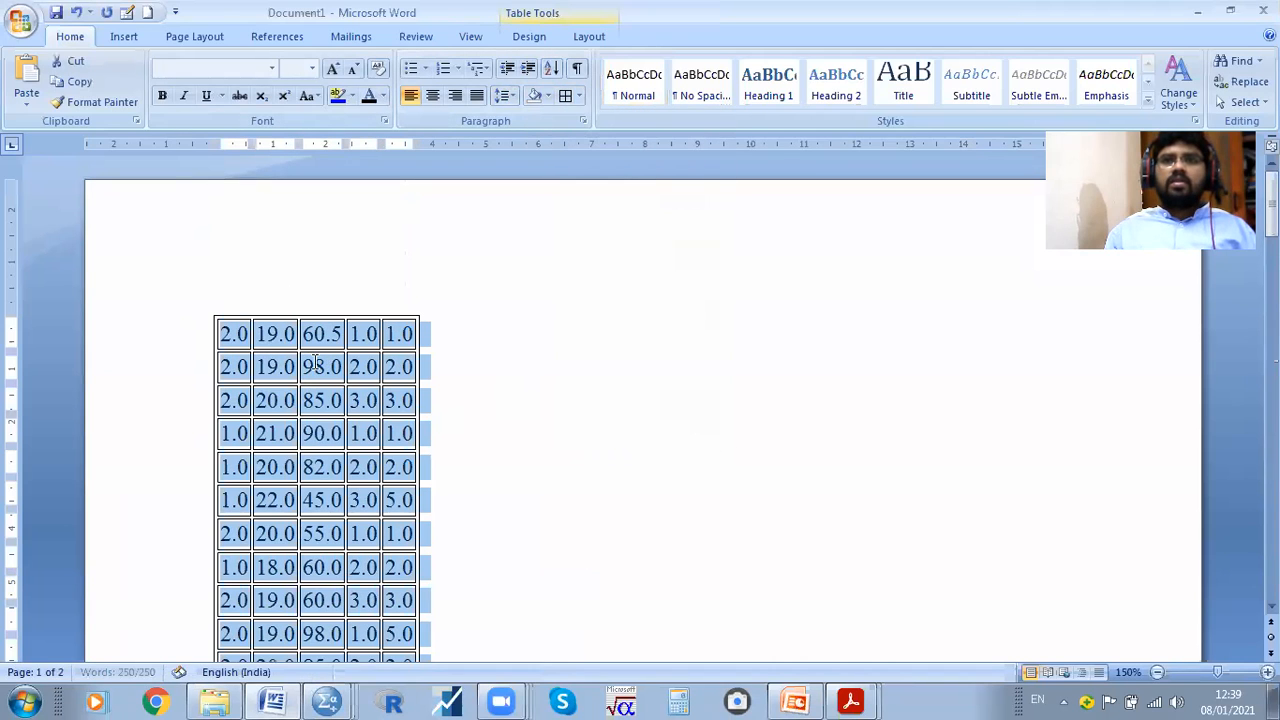
click(430, 400)
click(207, 310)
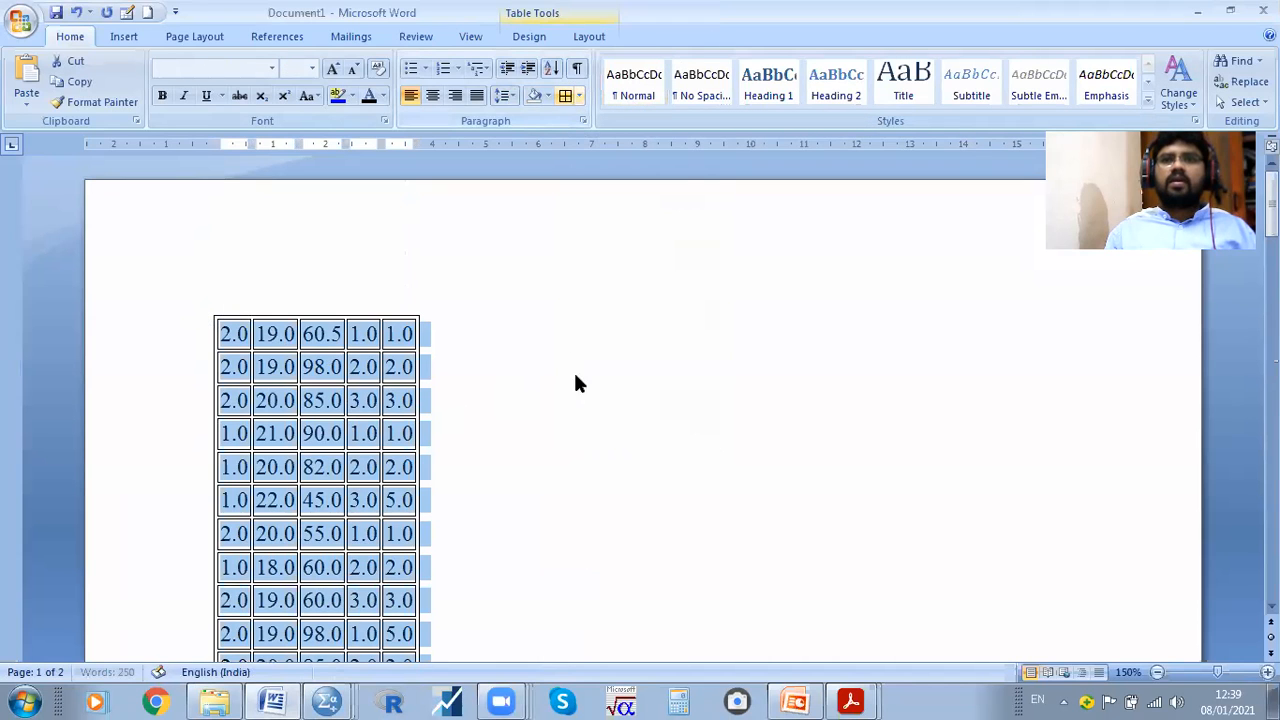
click(617, 391)
Copy the Word table's rows from the first data row through the last row of question marks
scroll(432, 412, down, 3)
scroll(432, 412, down, 8)
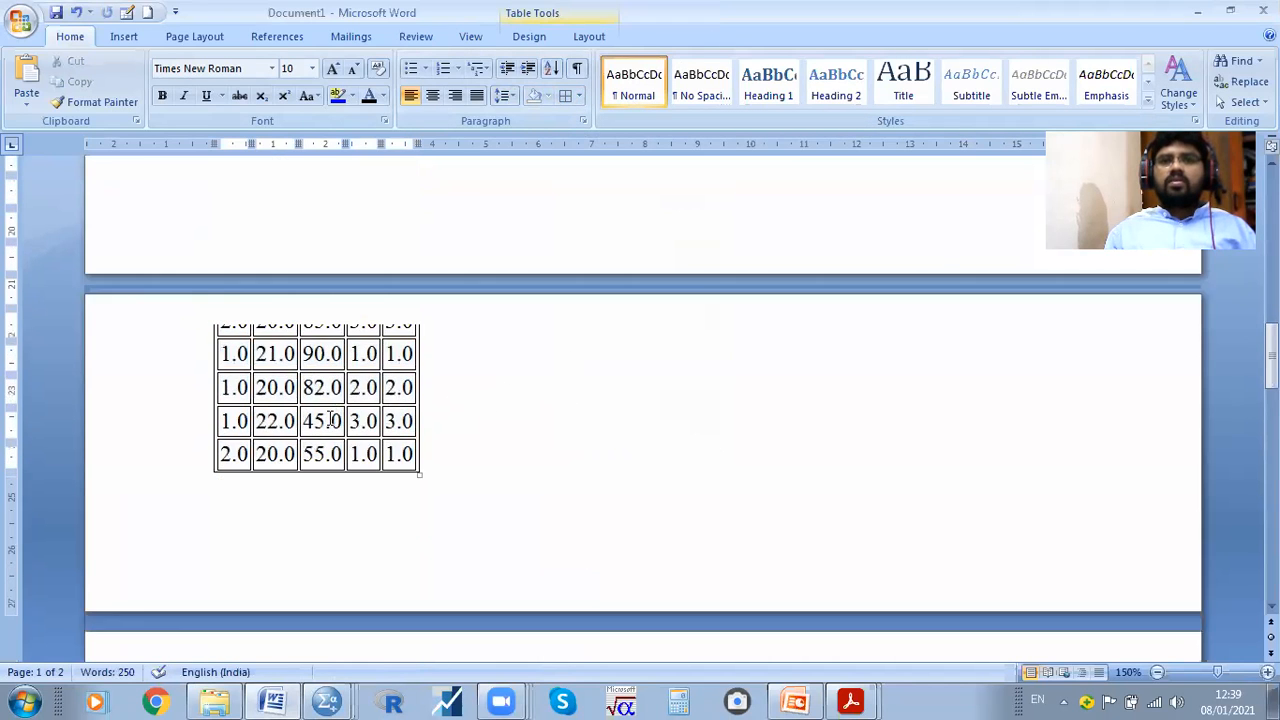
scroll(315, 378, up, 4)
scroll(315, 378, up, 6)
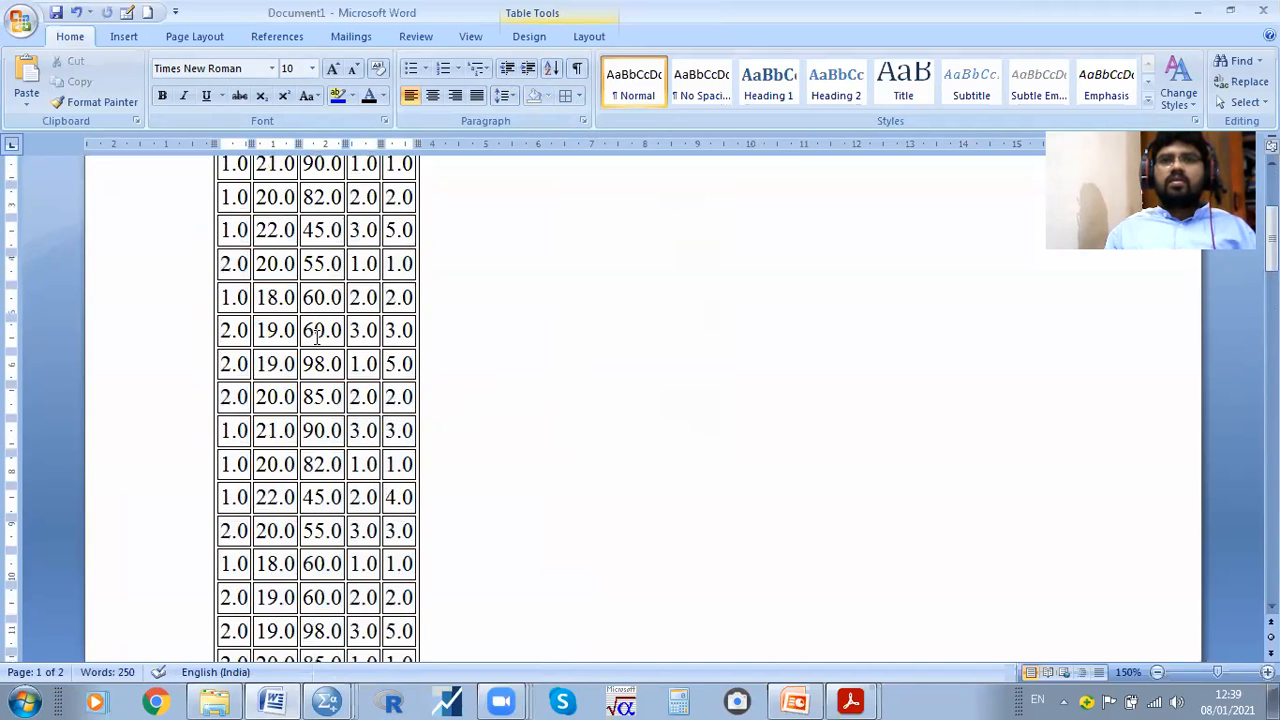
double_click(365, 336)
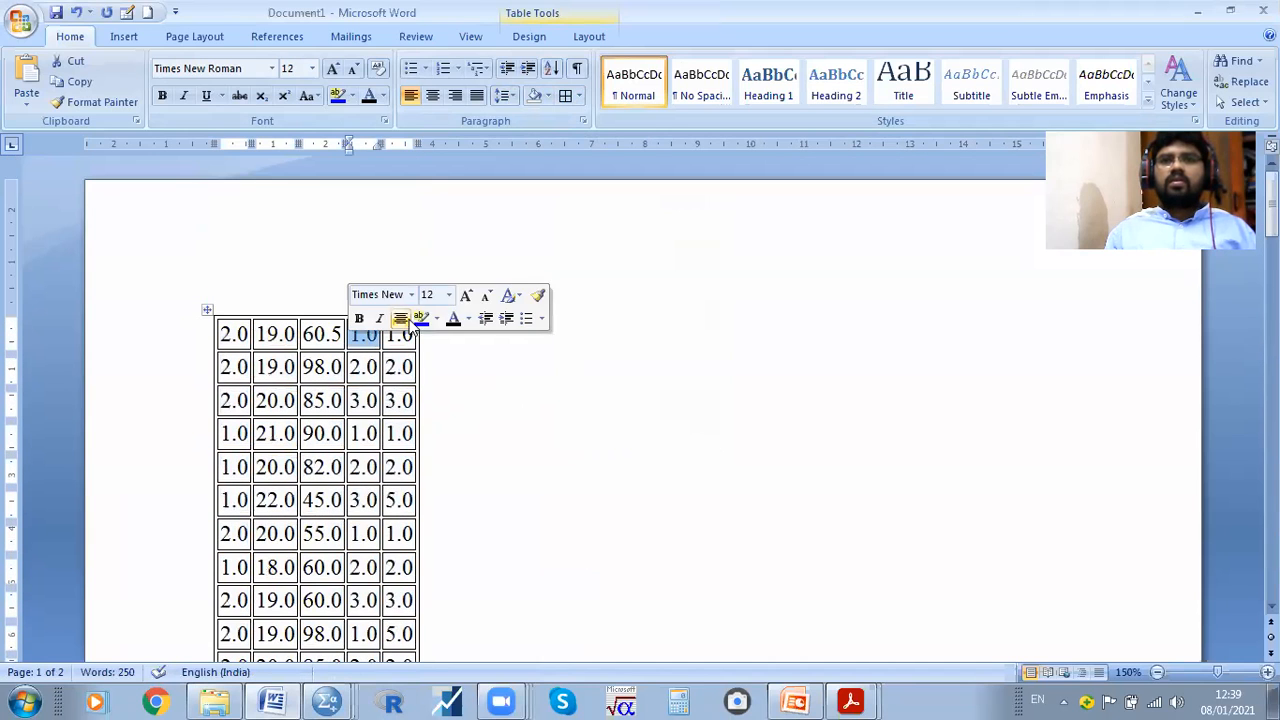
click(207, 310)
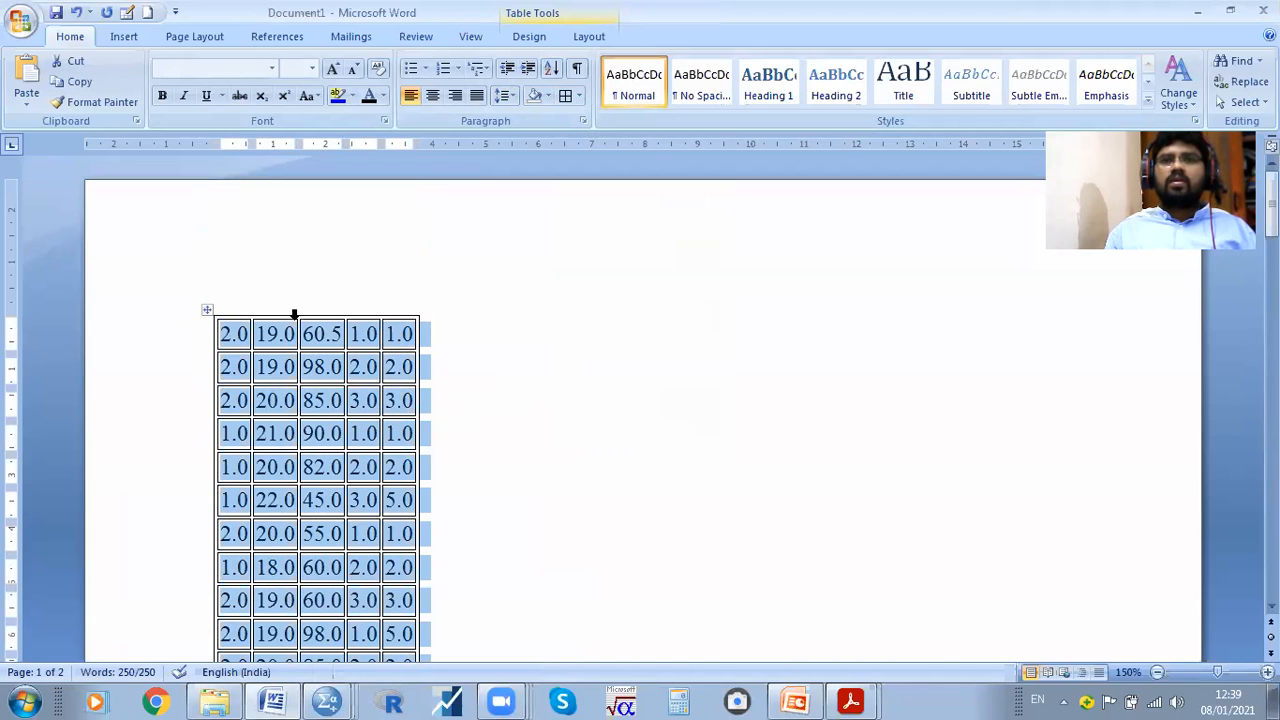
click(265, 338)
drag(229, 334, 400, 253)
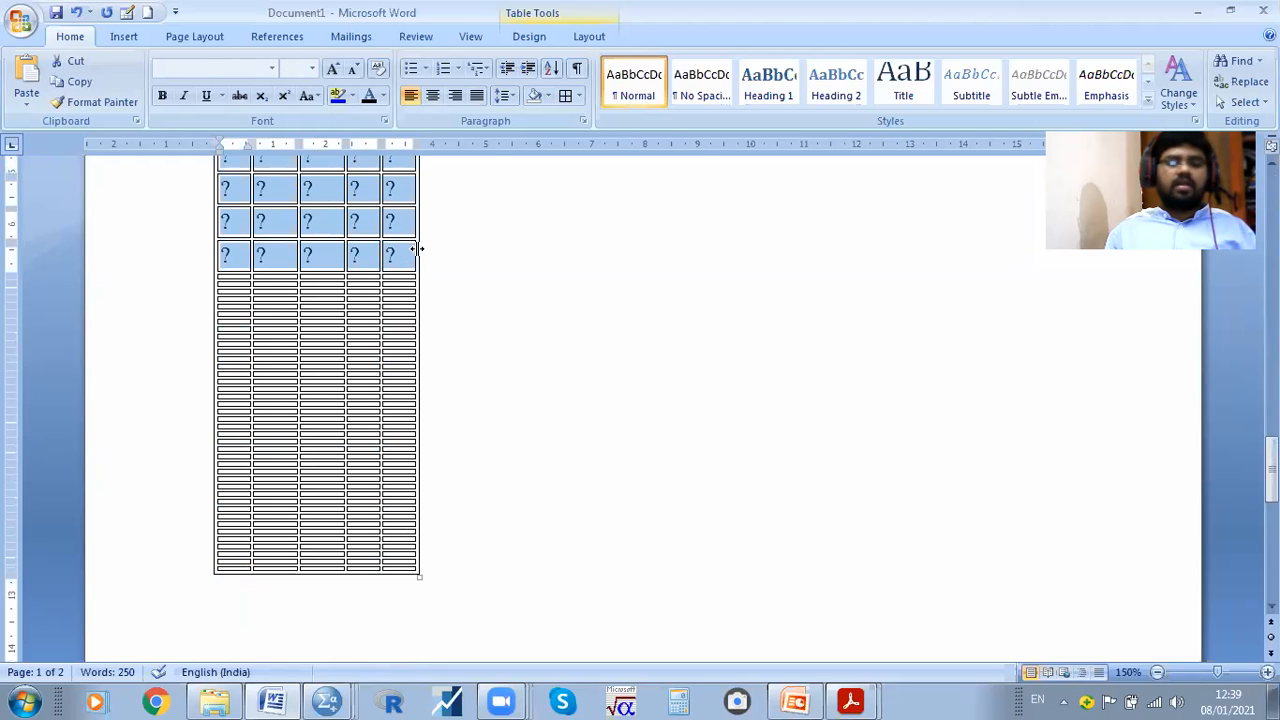
right_click(325, 260)
click(381, 284)
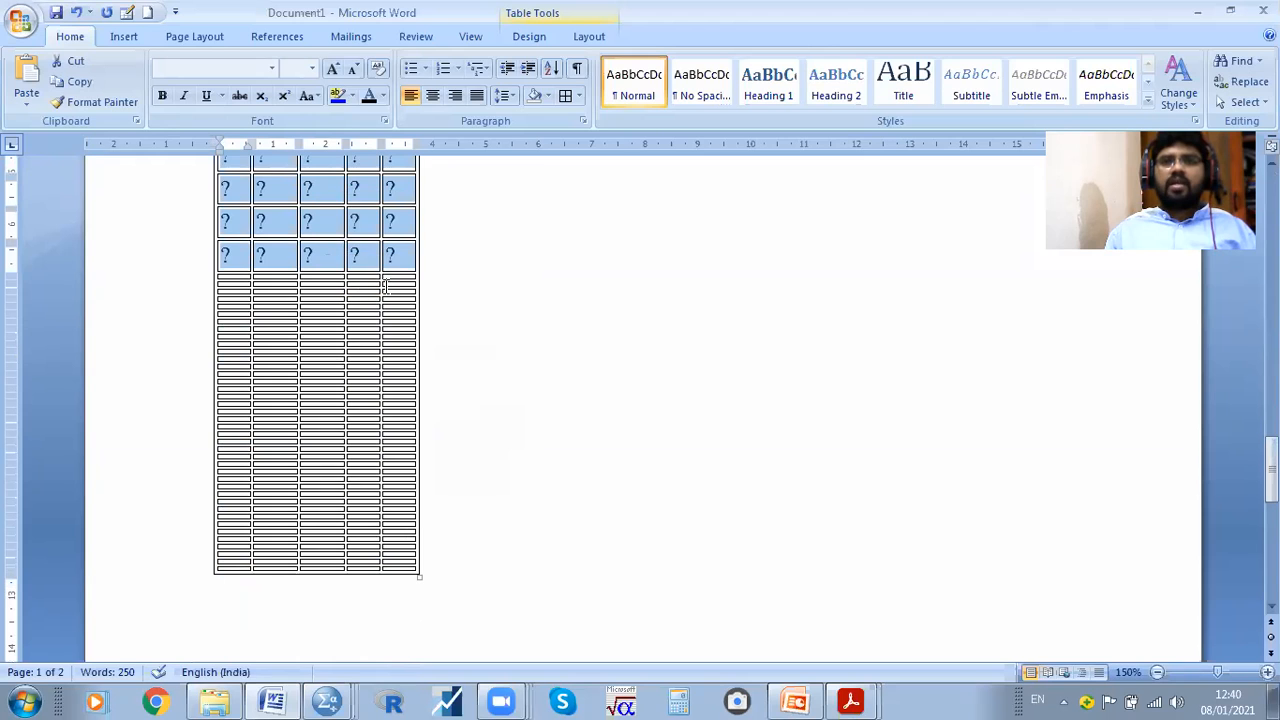
Switch to BA SEC Practice.sav in SPSS and create a new empty dataset, checking its variable and data views
click(338, 695)
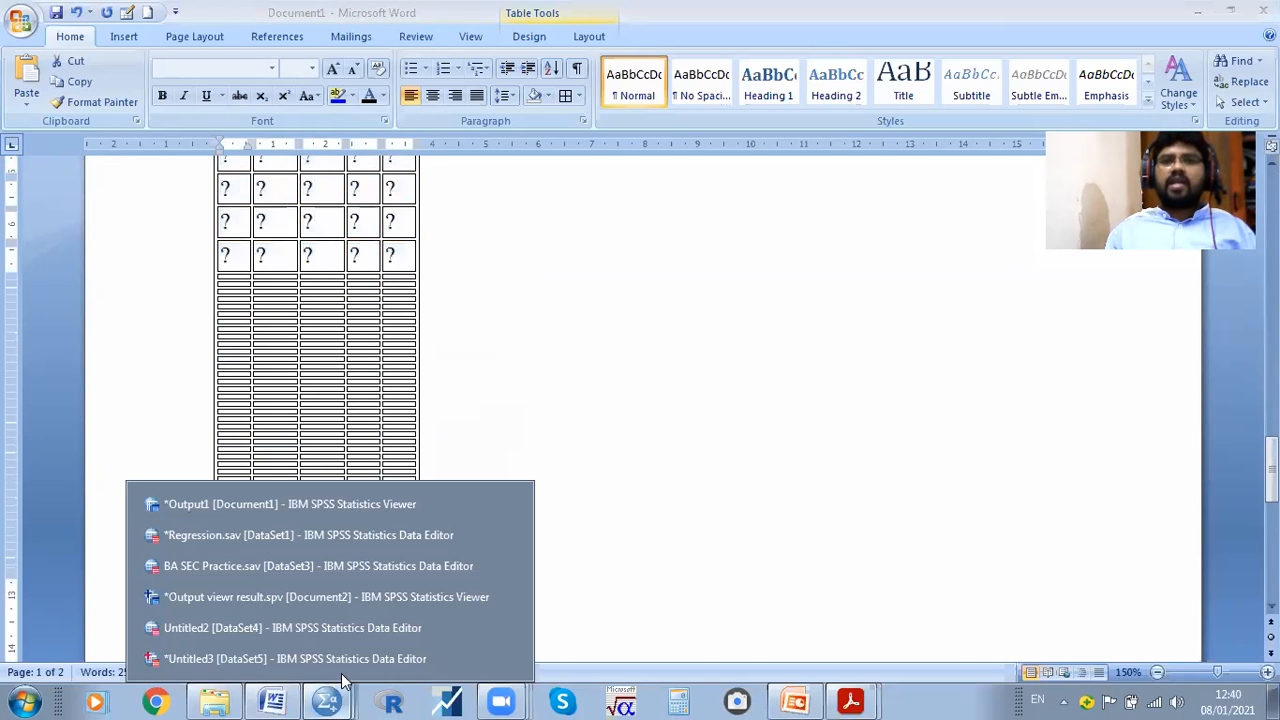
click(307, 568)
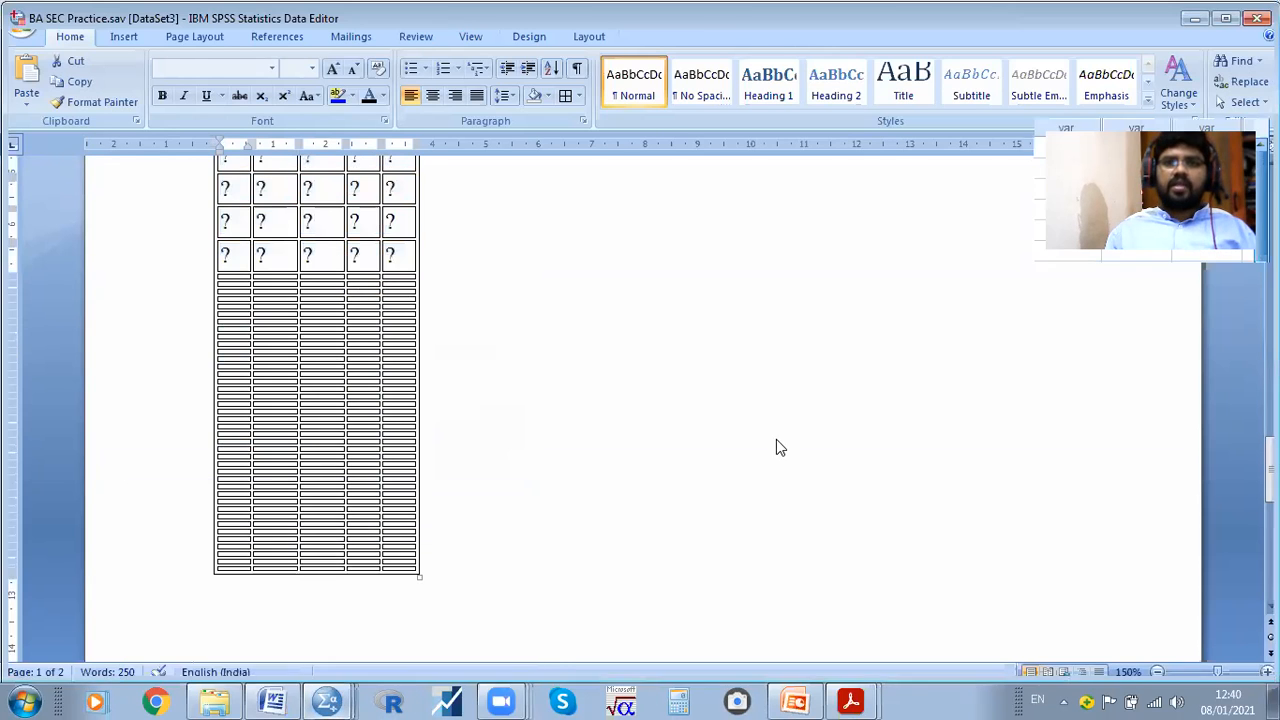
key(ctrl+n)
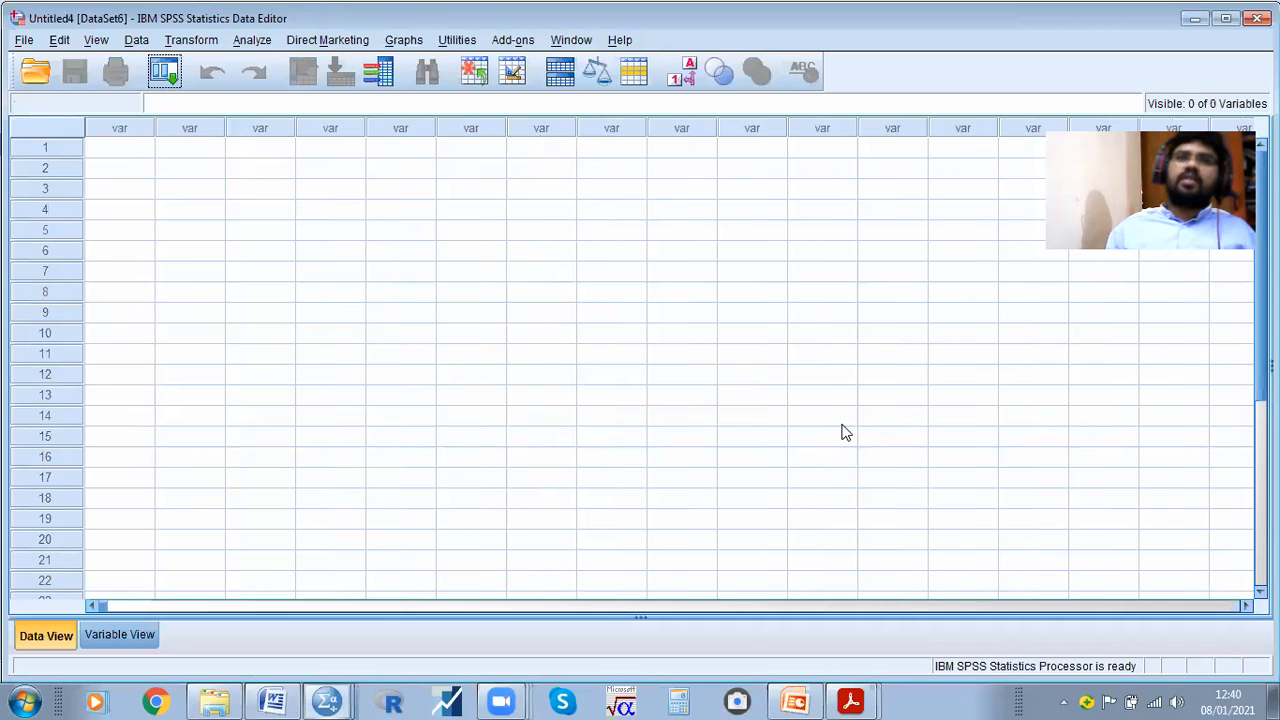
click(100, 636)
click(45, 636)
click(107, 636)
click(45, 633)
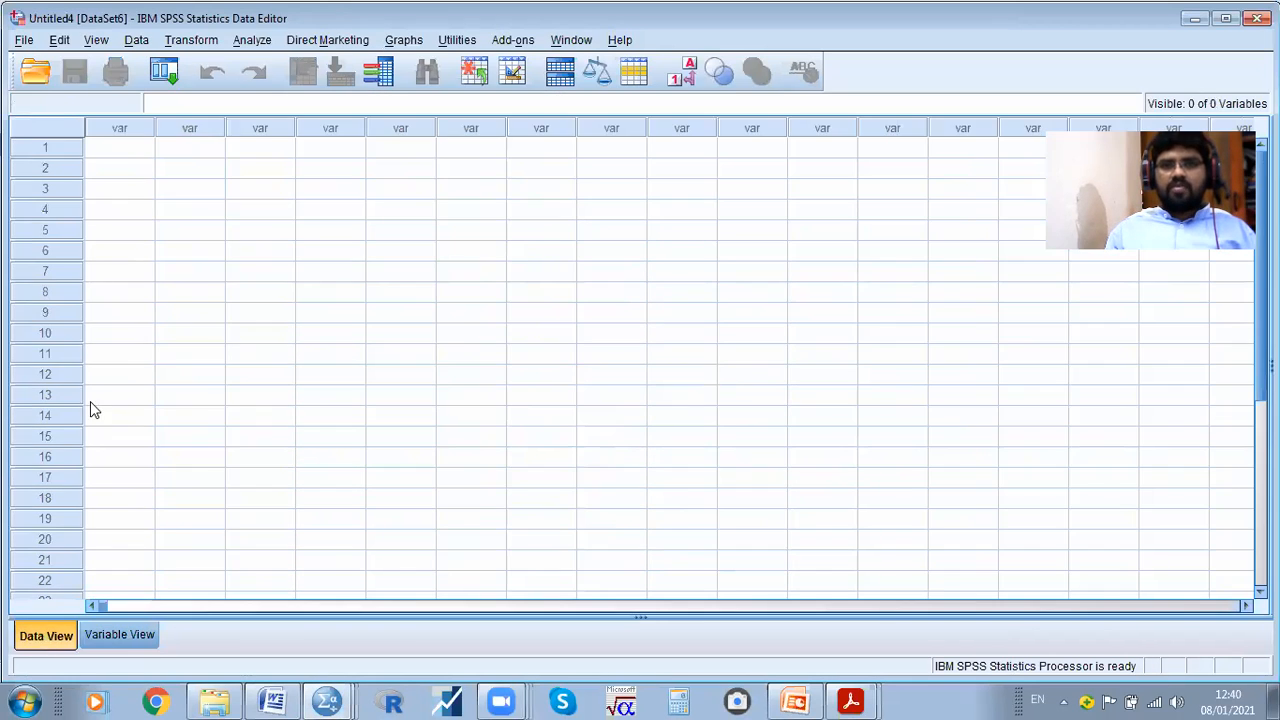
Paste the copied table rows into the empty dataset, starting at case 1 of the first column
right_click(117, 151)
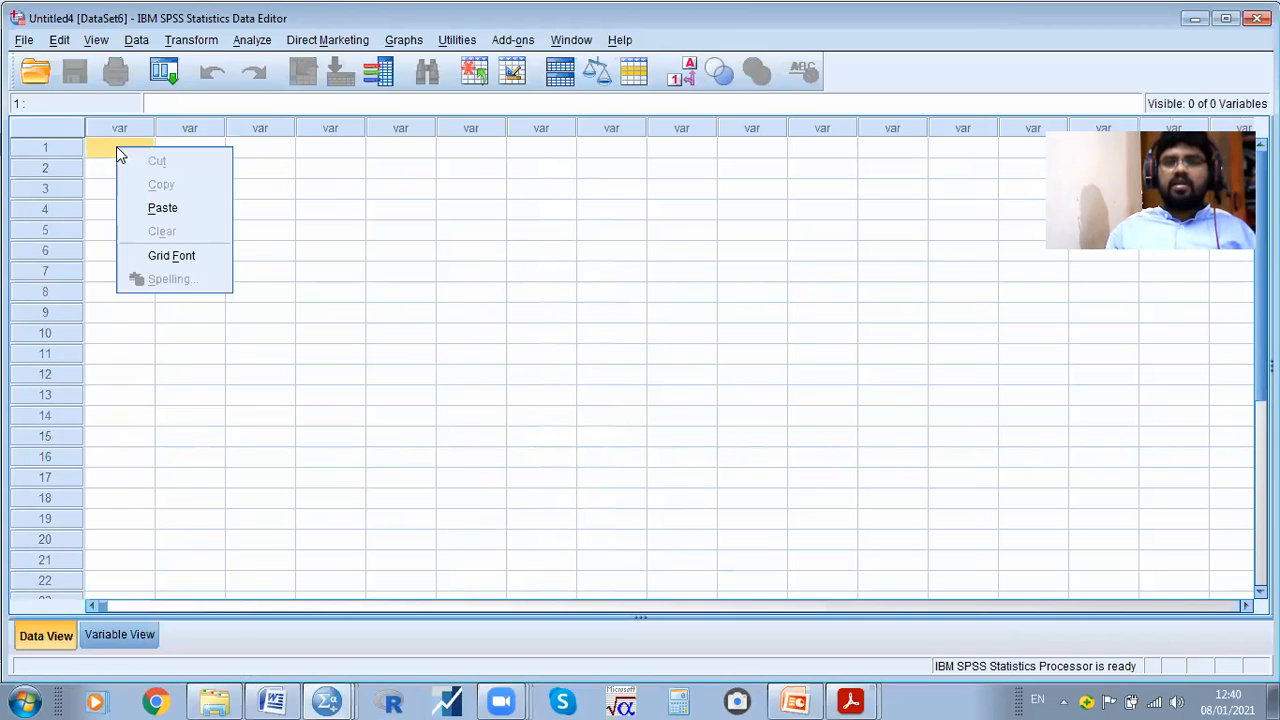
click(112, 153)
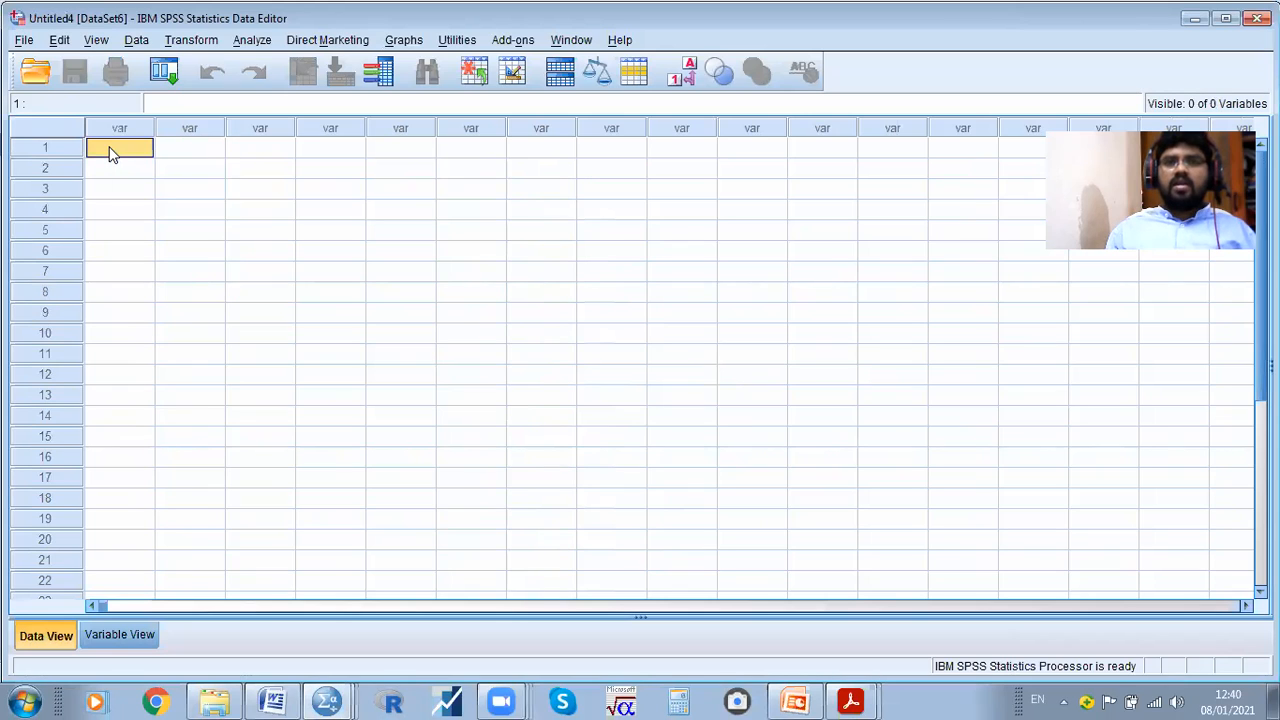
click(130, 170)
click(130, 155)
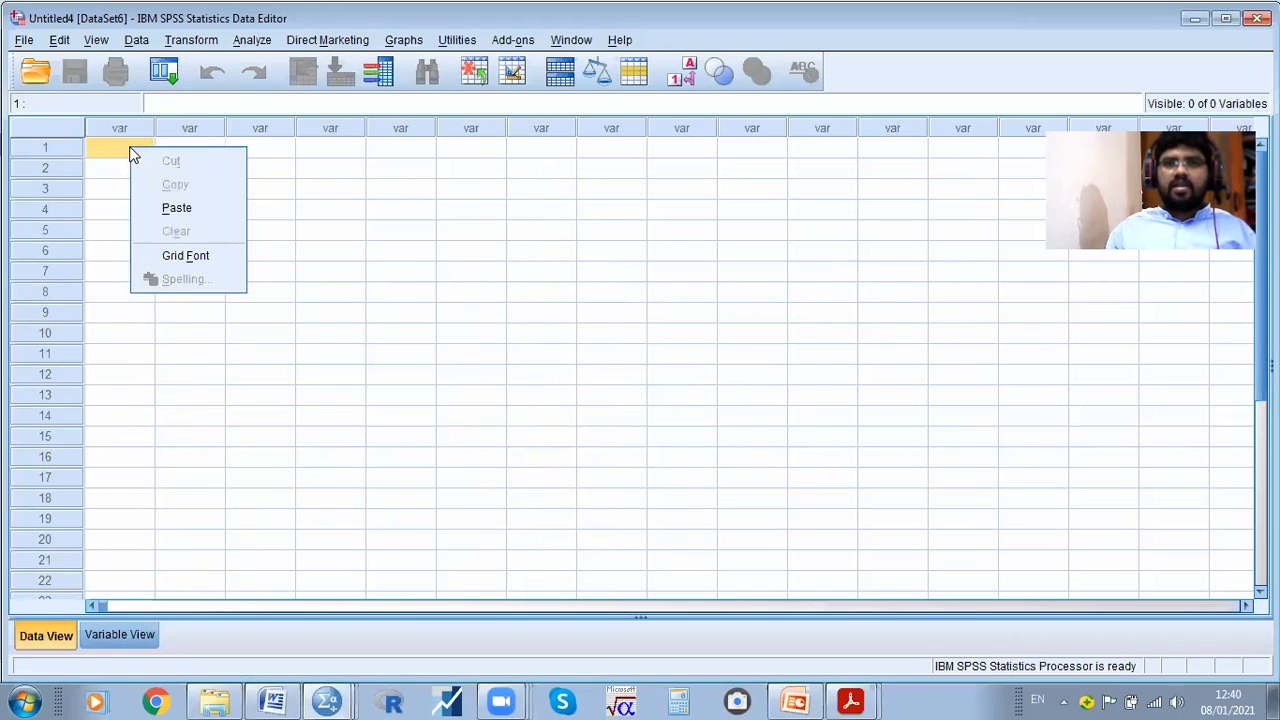
click(187, 216)
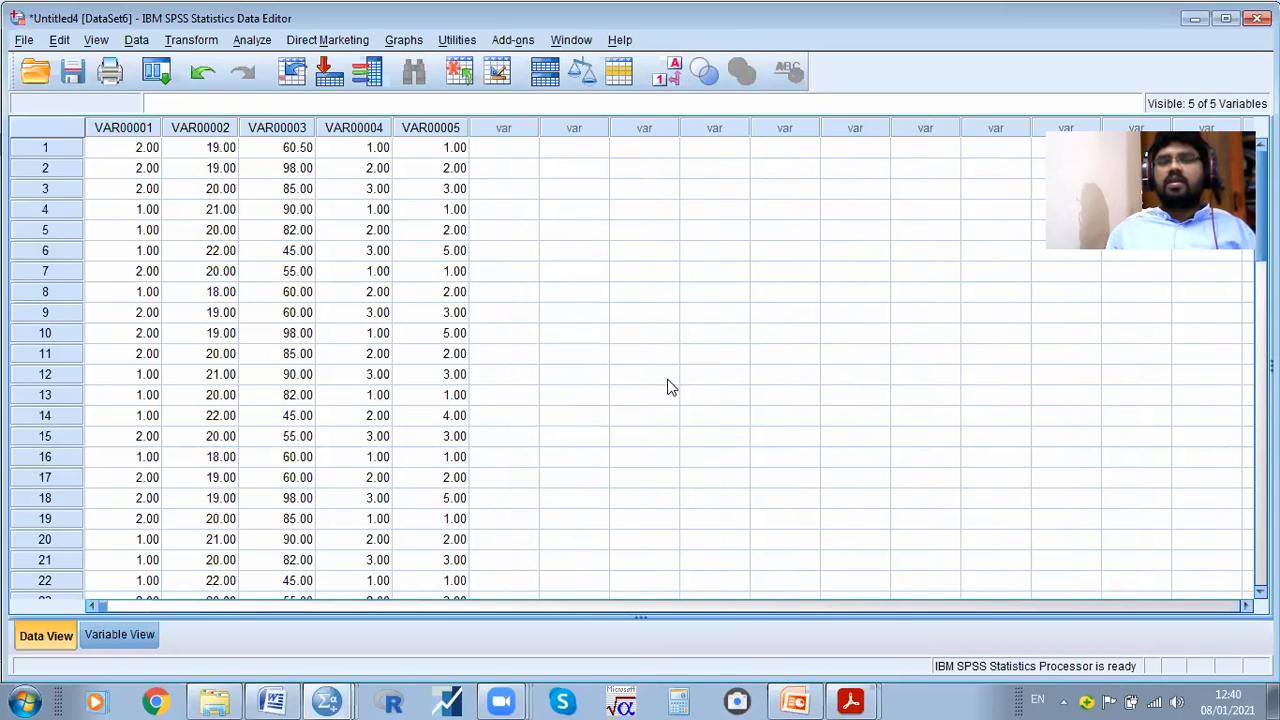
Examine the pasted cases down to row 50 and the names of the variables in Variable View, returning to Data View
scroll(560, 360, down, 10)
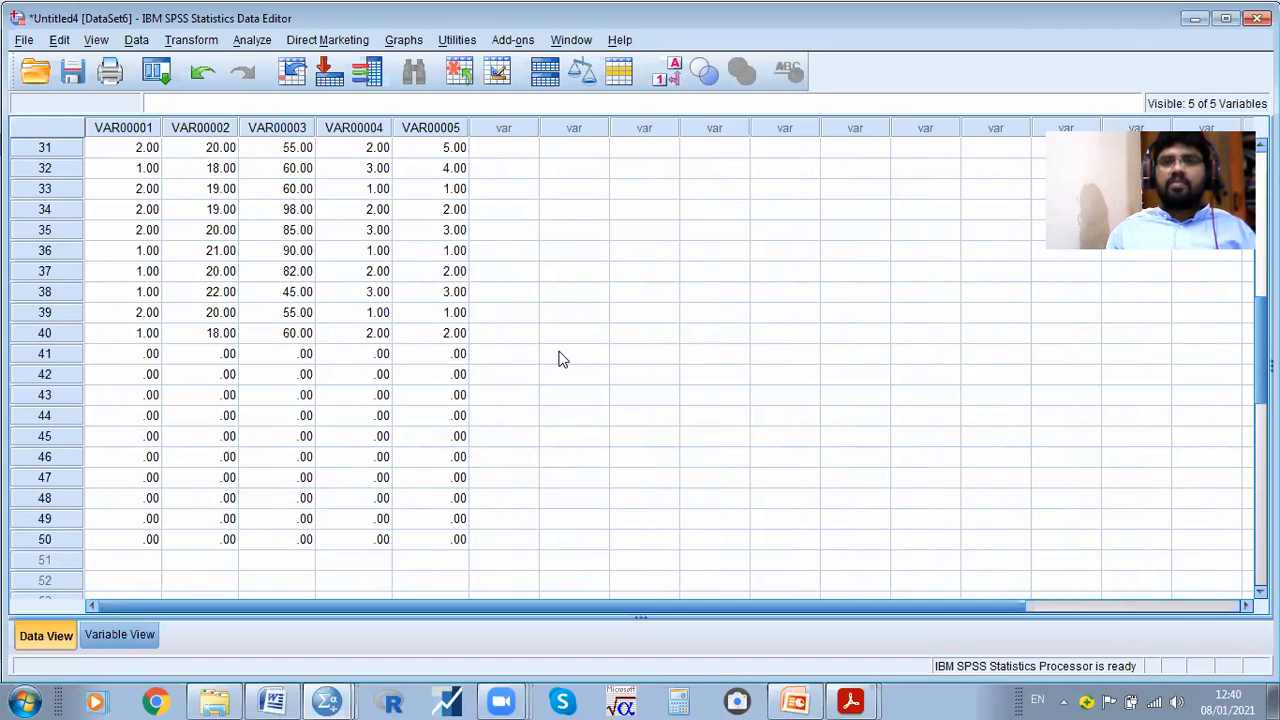
scroll(471, 334, up, 10)
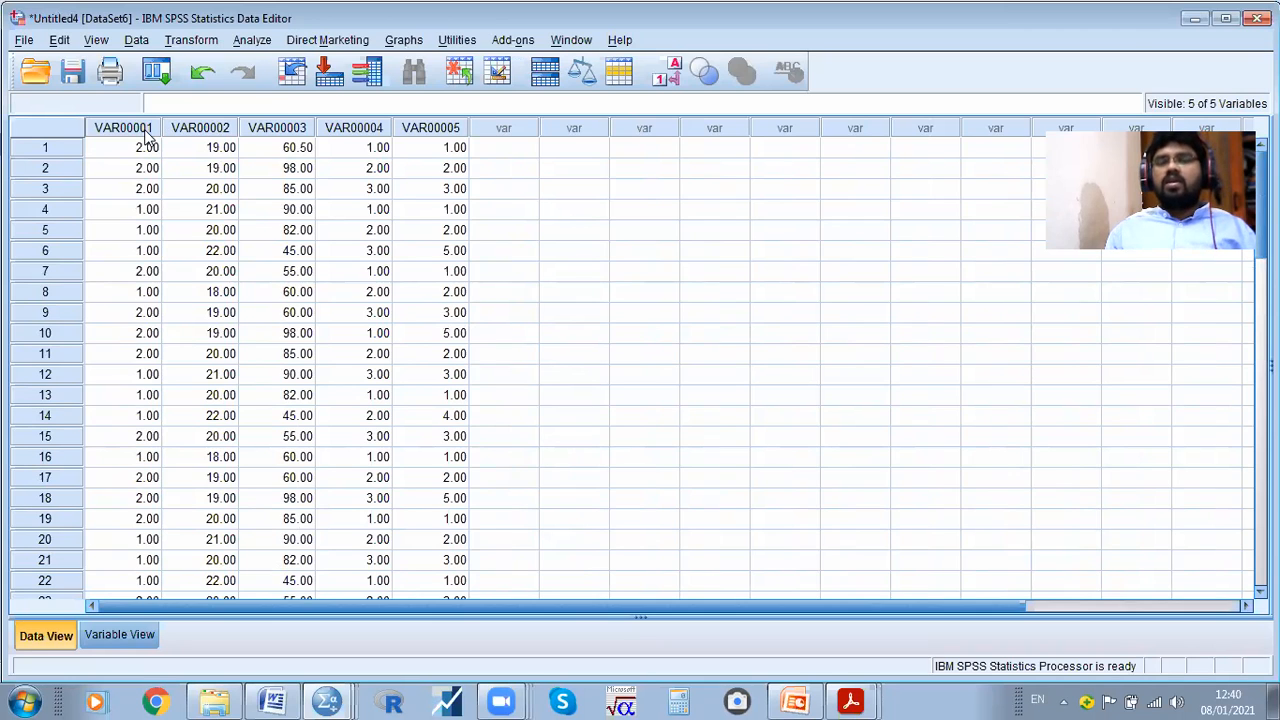
click(140, 635)
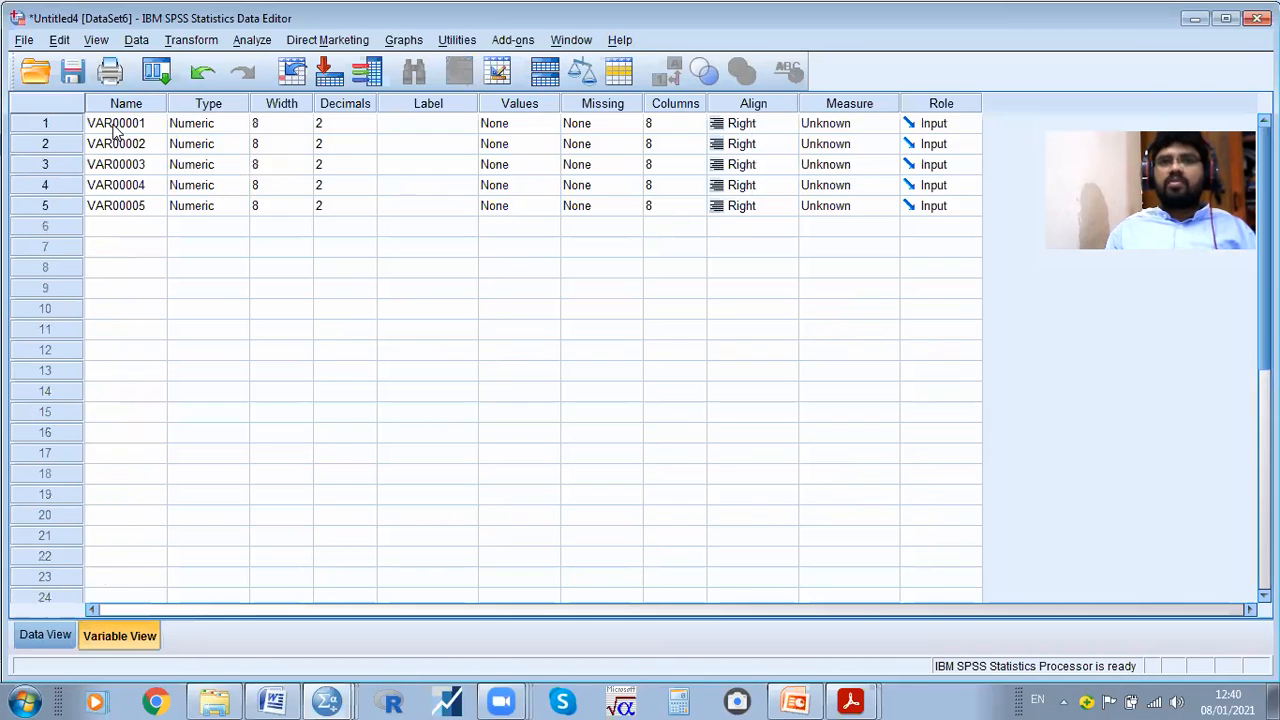
click(116, 126)
click(124, 145)
click(127, 165)
click(130, 188)
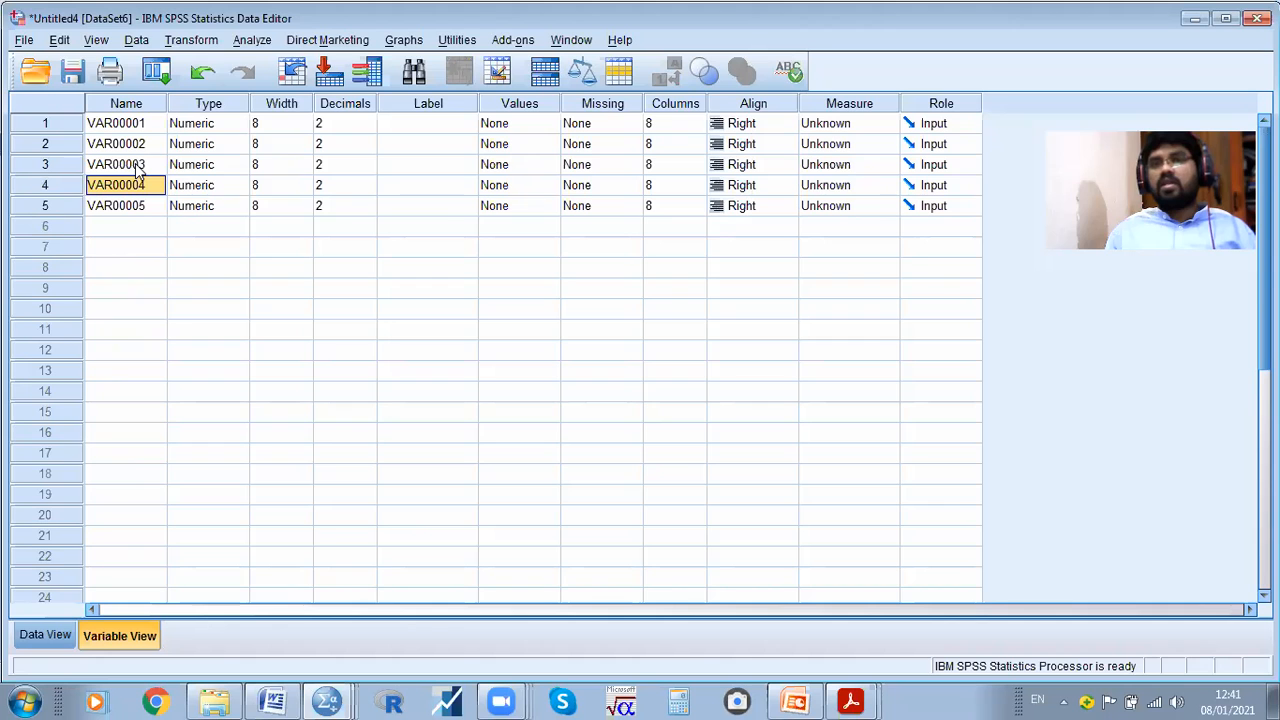
click(42, 634)
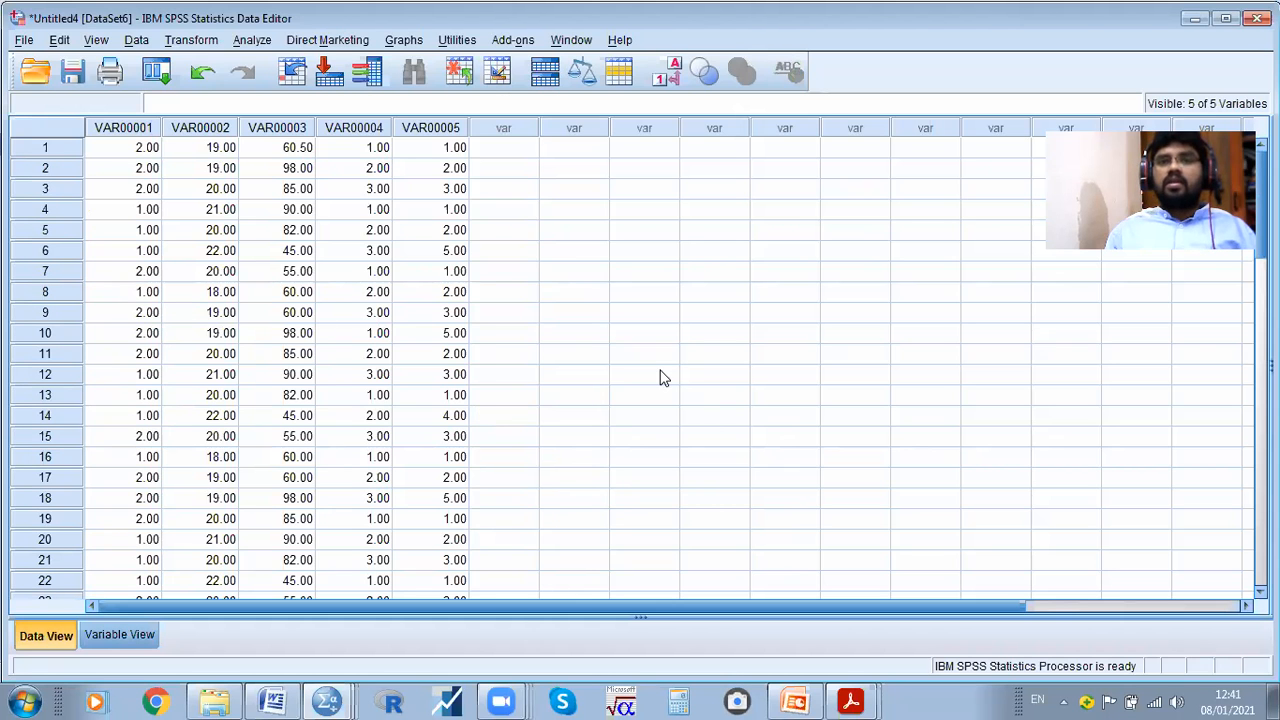
click(660, 378)
Switch to the PowerPoint presentation and go to slide 58, Data Analysis
click(795, 701)
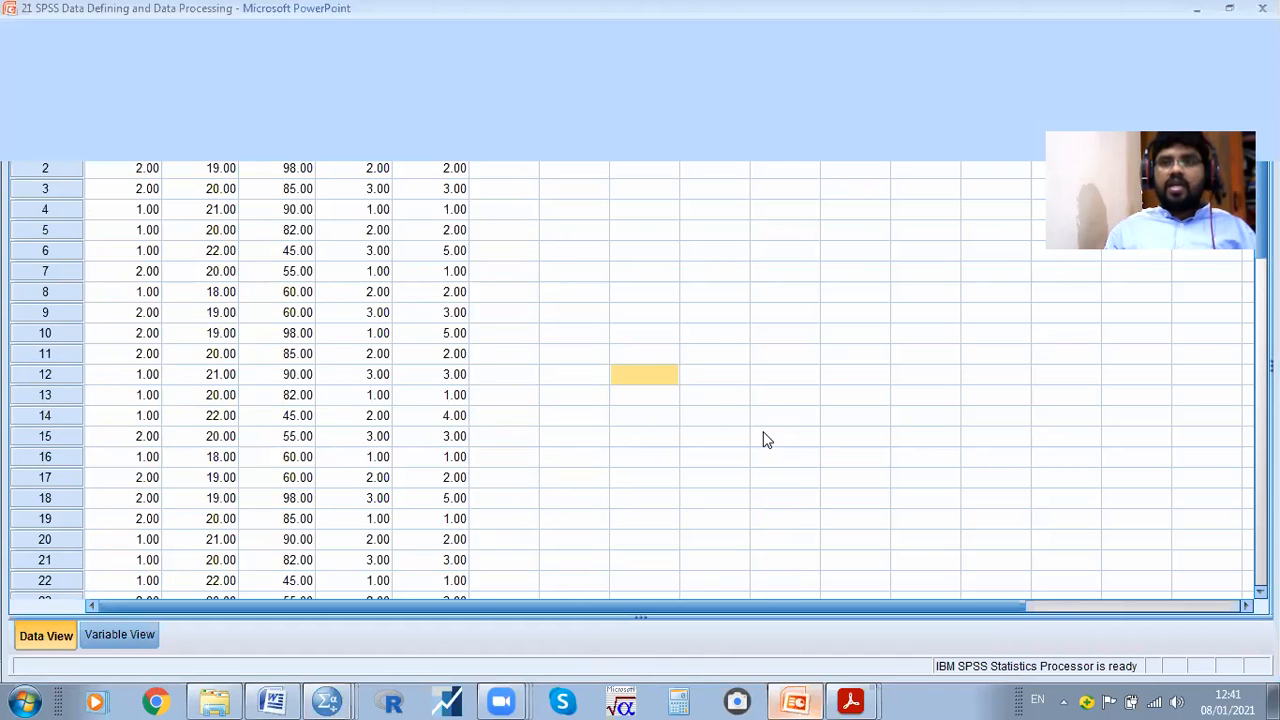
scroll(689, 352, up, 1)
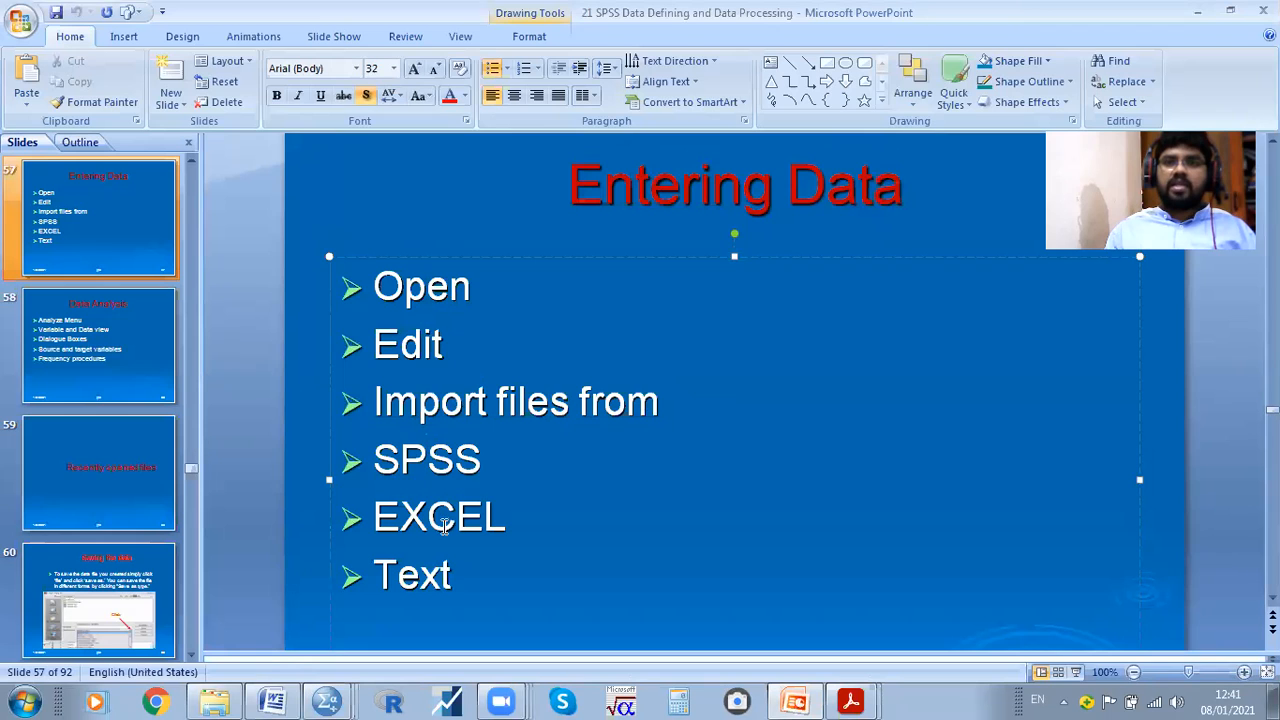
click(125, 356)
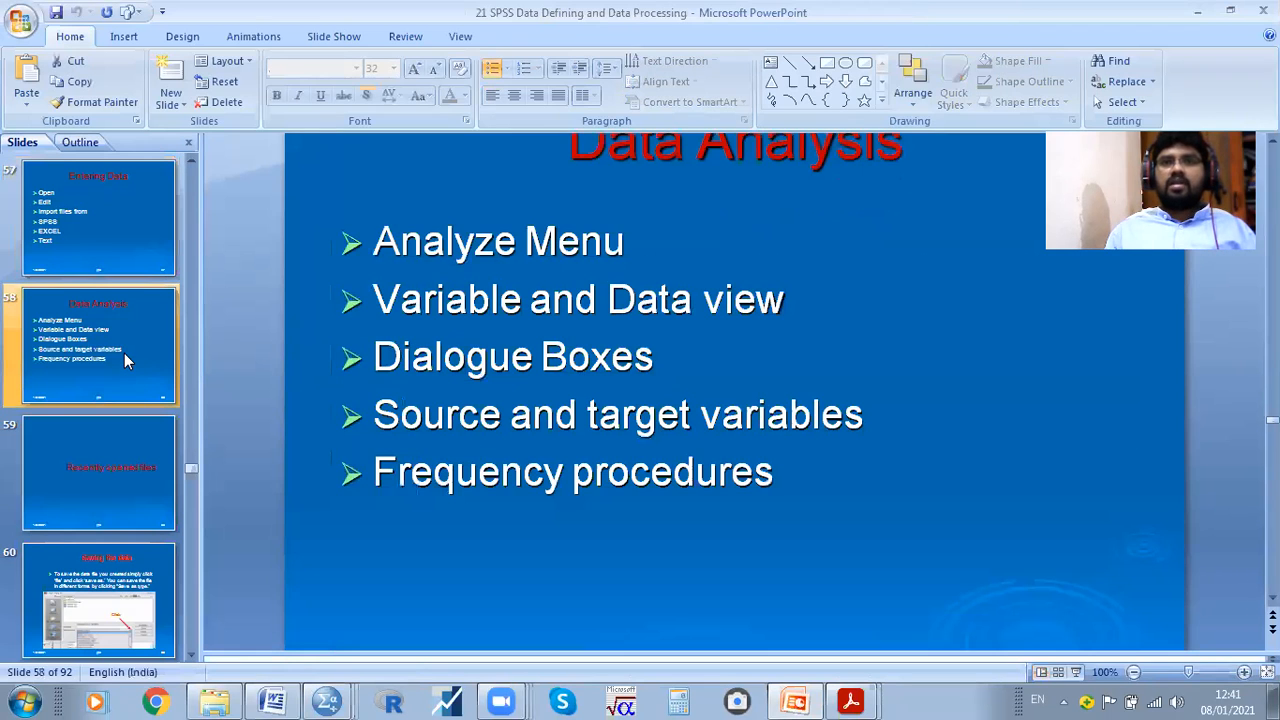